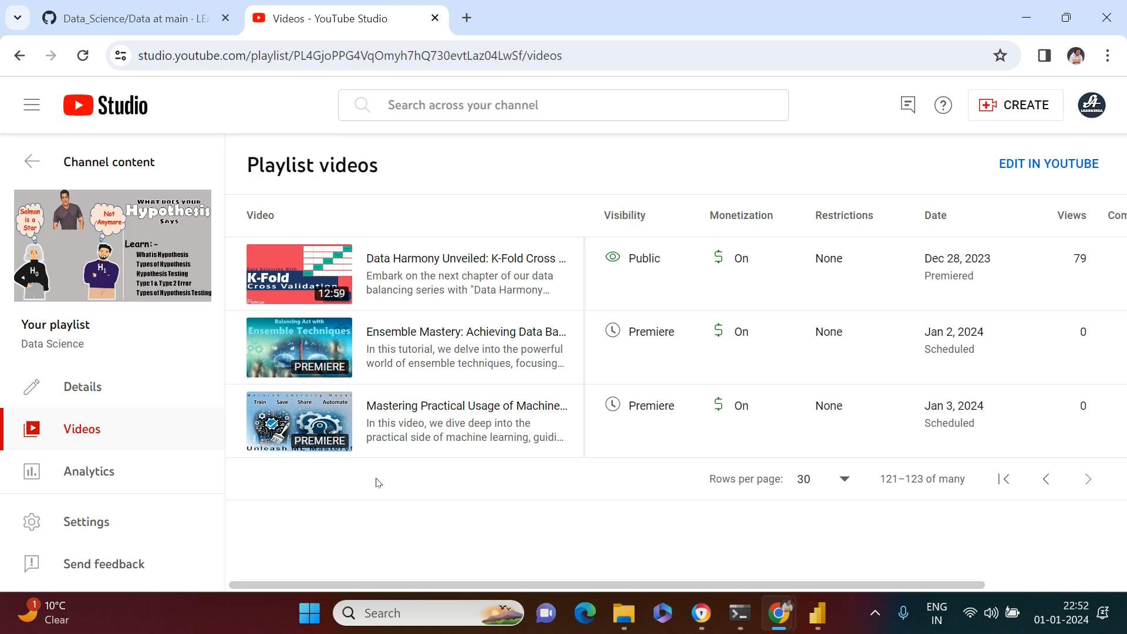
Switch from YouTube Studio to the UsingAutomatedModulesAndModels notebook in Jupyter
click(701, 612)
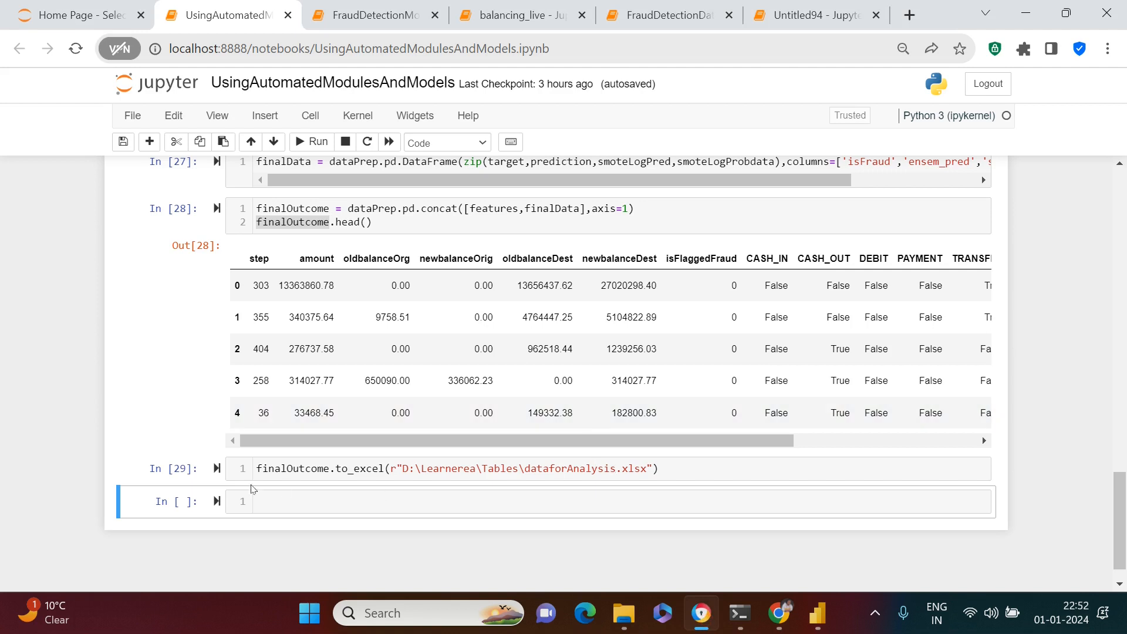
click(156, 393)
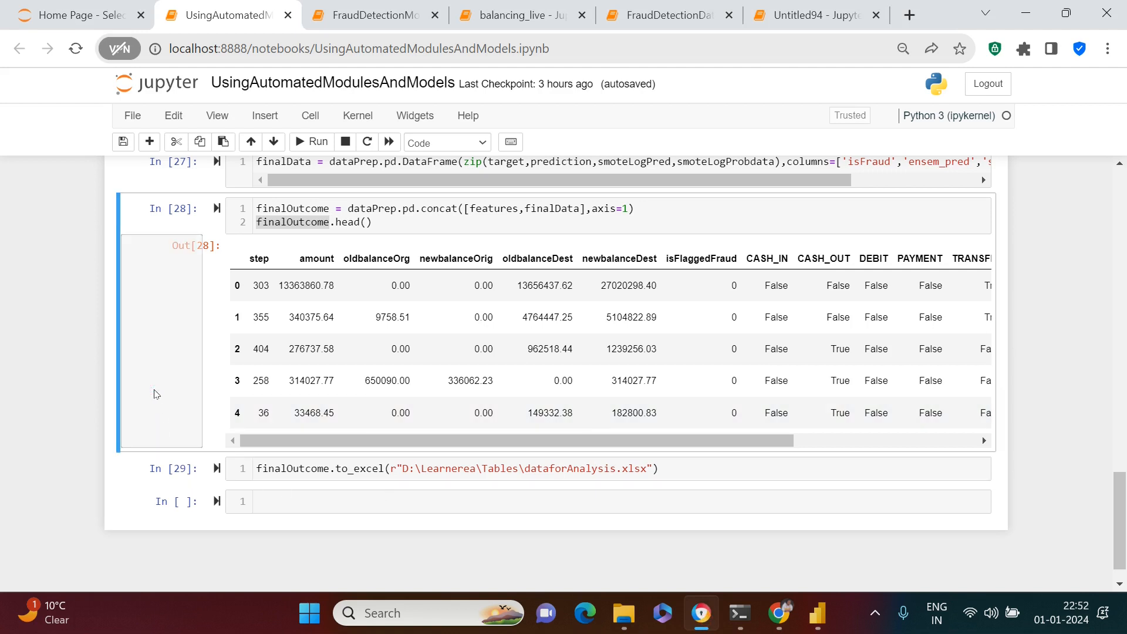
mouse_move(771, 613)
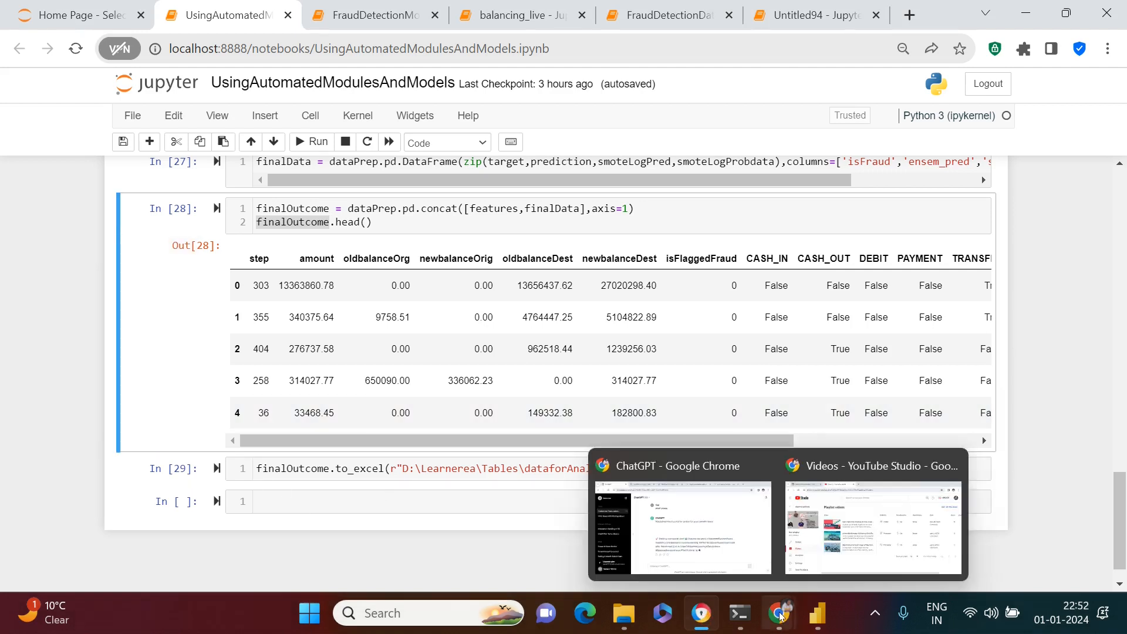
click(825, 525)
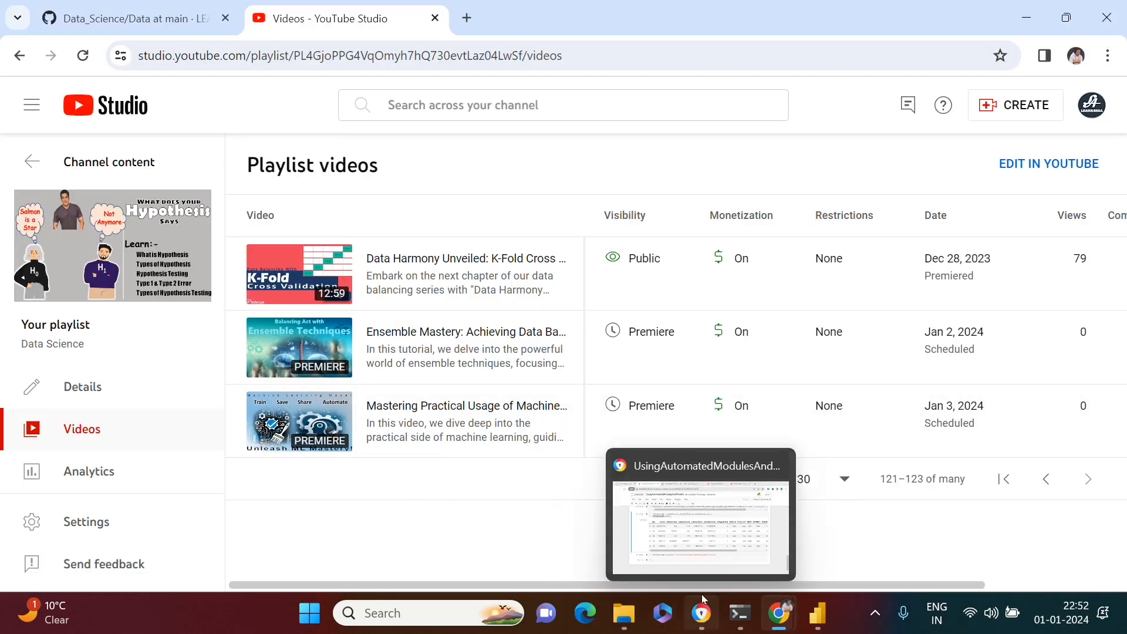
mouse_move(701, 613)
click(699, 500)
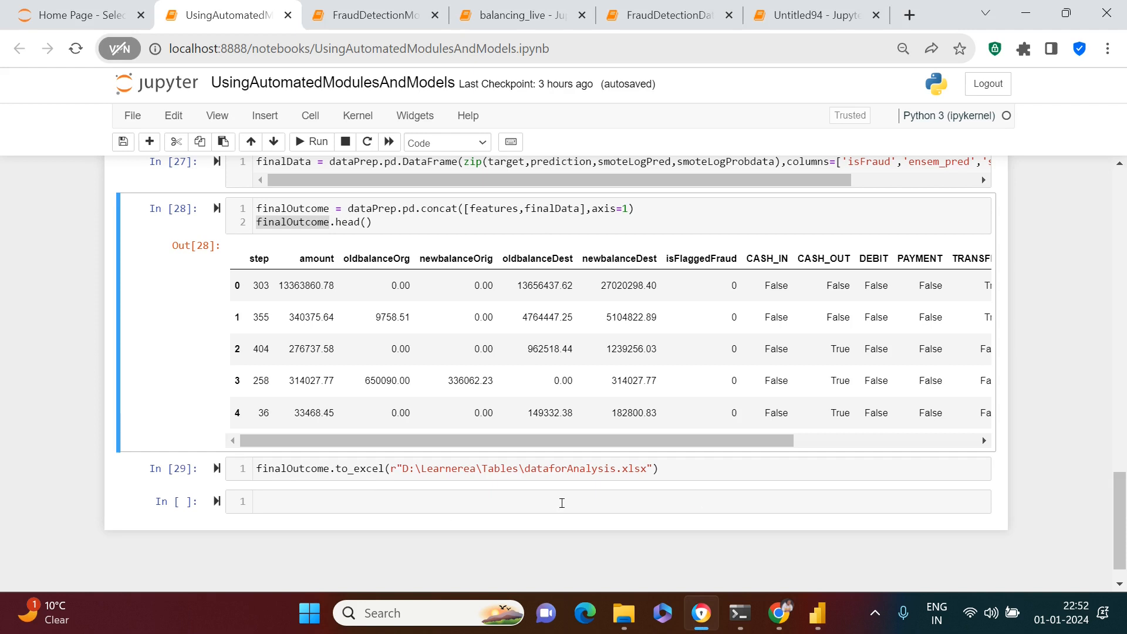
Examine the cell that exports finalOutcome to Excel, focusing on the dataforAnalysis.xlsx file name
double_click(556, 468)
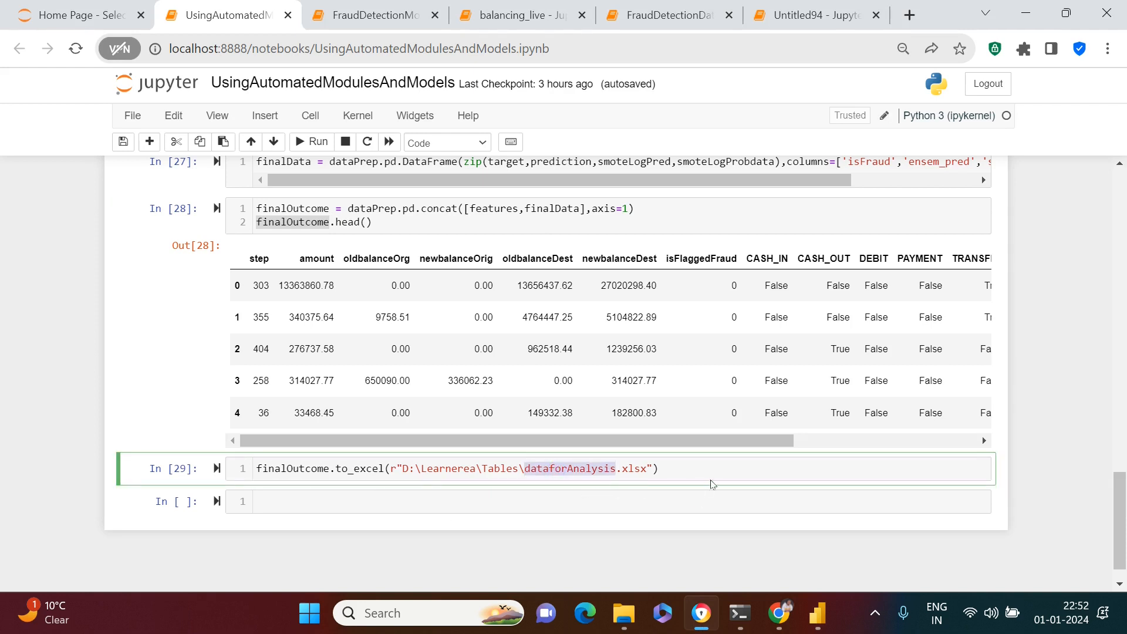
click(128, 508)
click(134, 478)
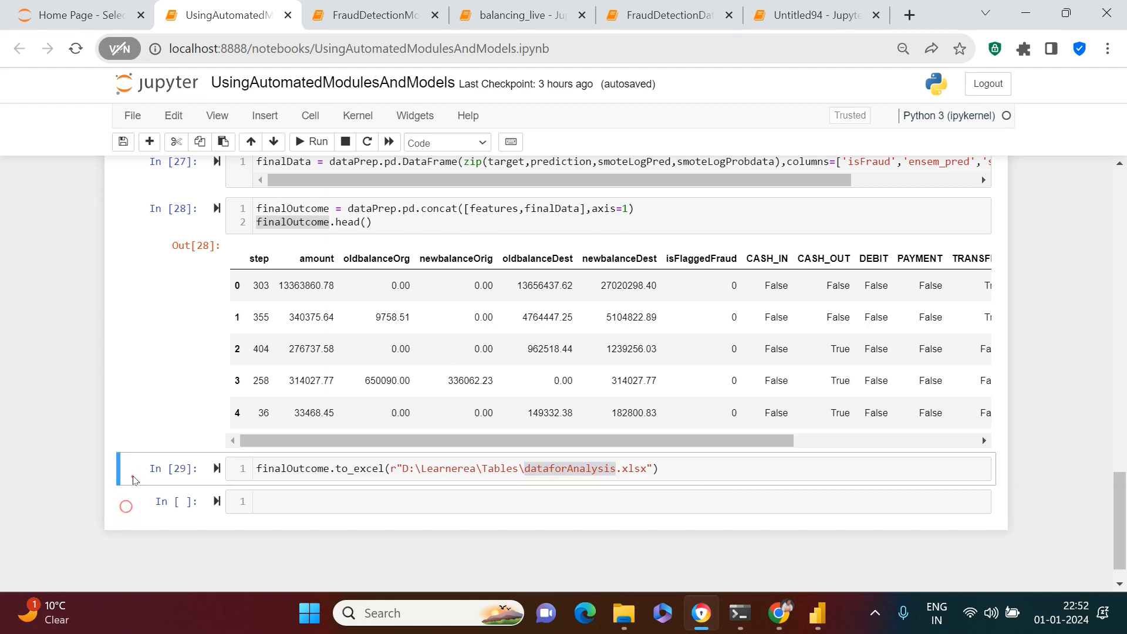
click(638, 470)
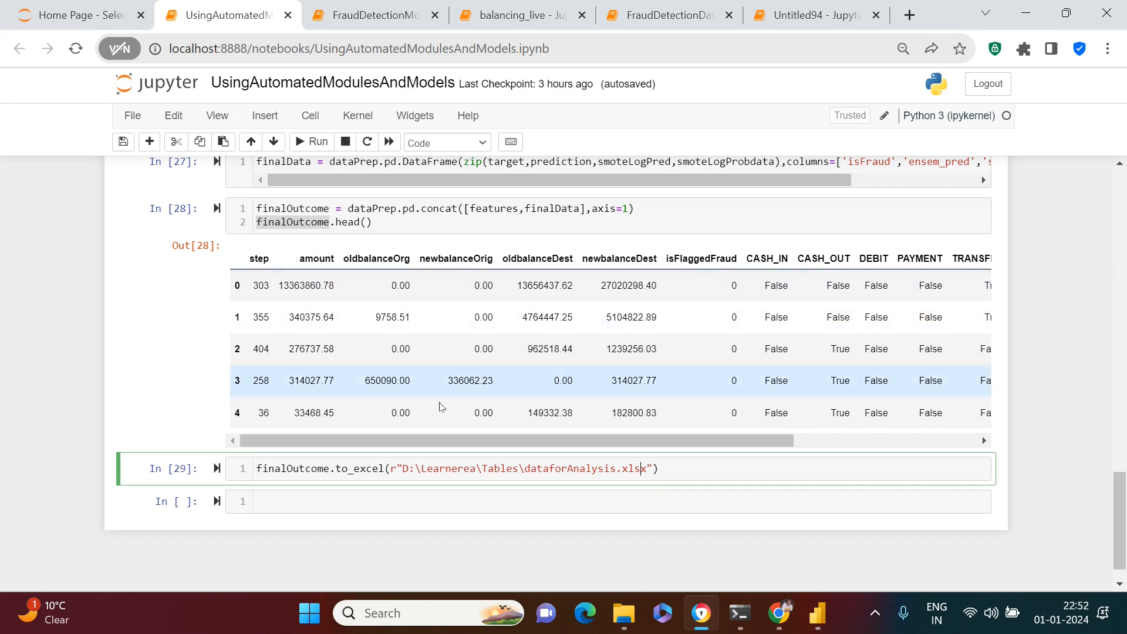
click(94, 494)
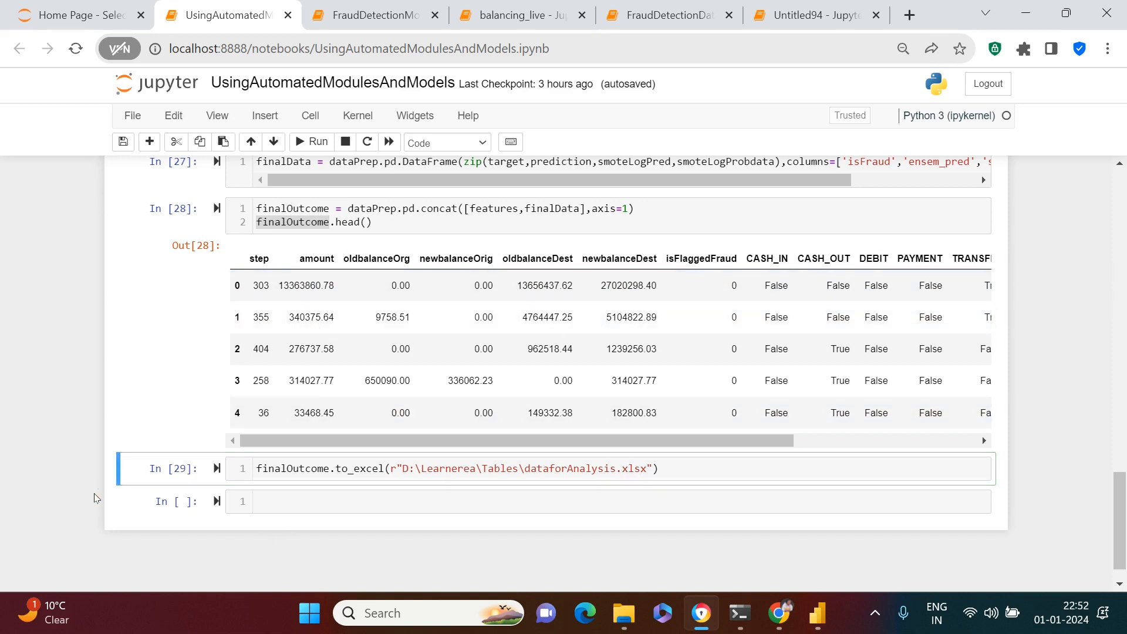
click(119, 500)
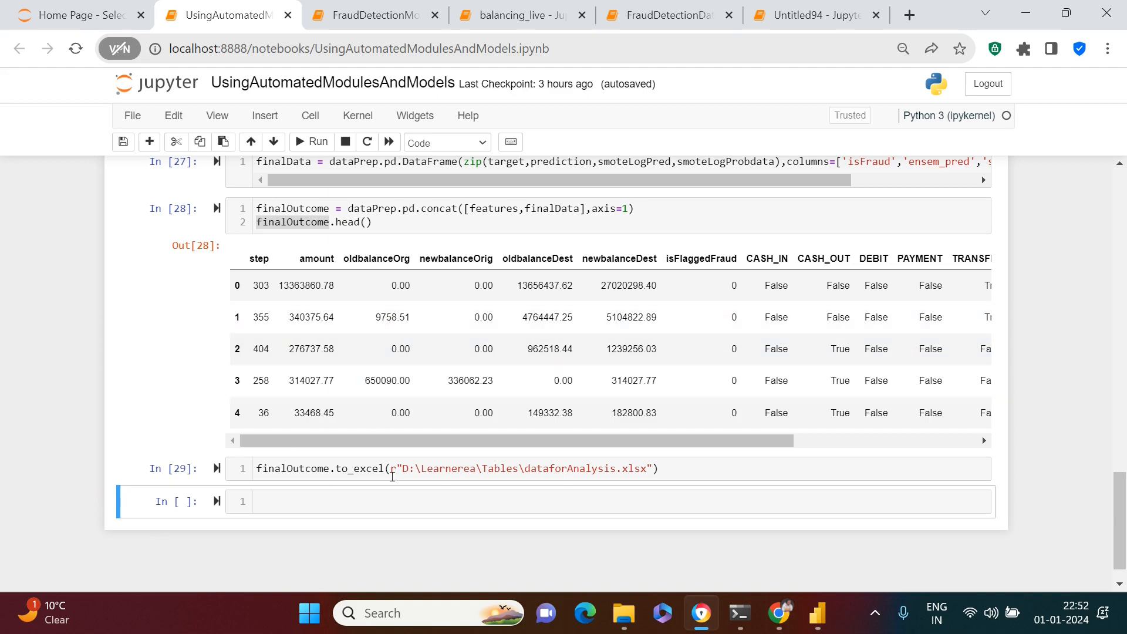
double_click(589, 467)
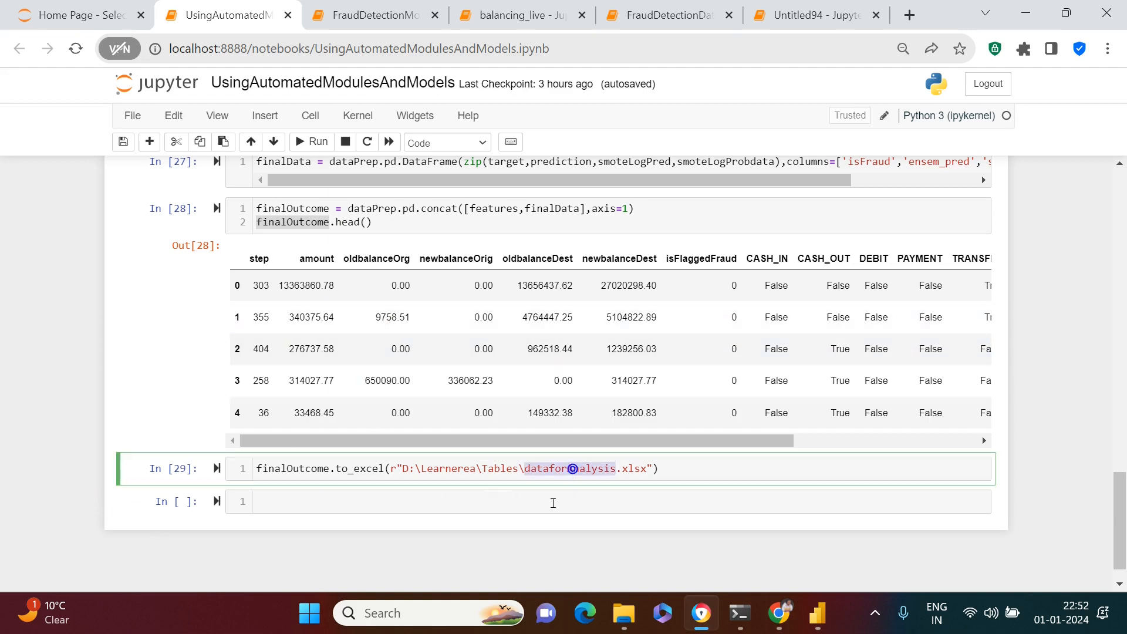
click(449, 505)
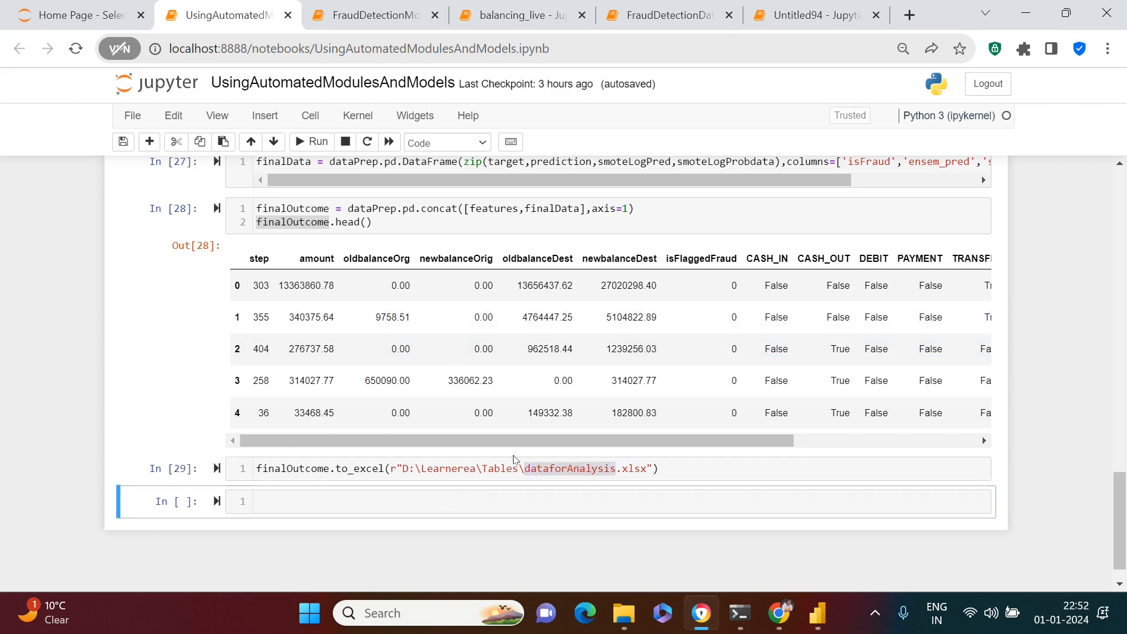
Examine the remaining columns of the finalOutcome.head() output, highlighting the CASH_IN to TRANSFER headers
drag(522, 441, 741, 446)
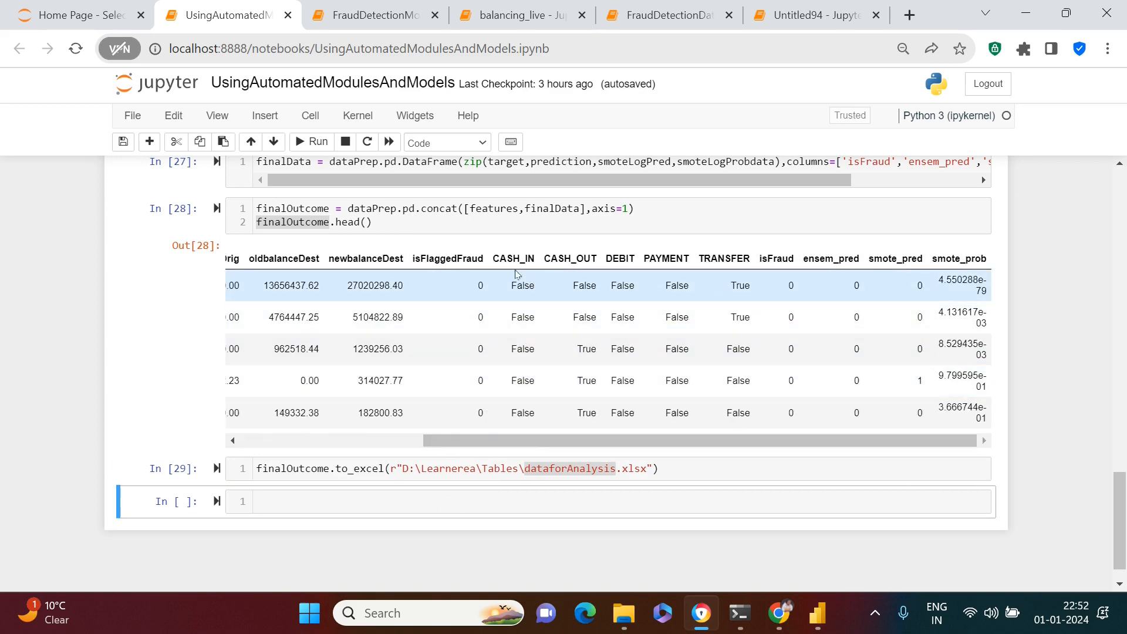
drag(495, 257, 748, 258)
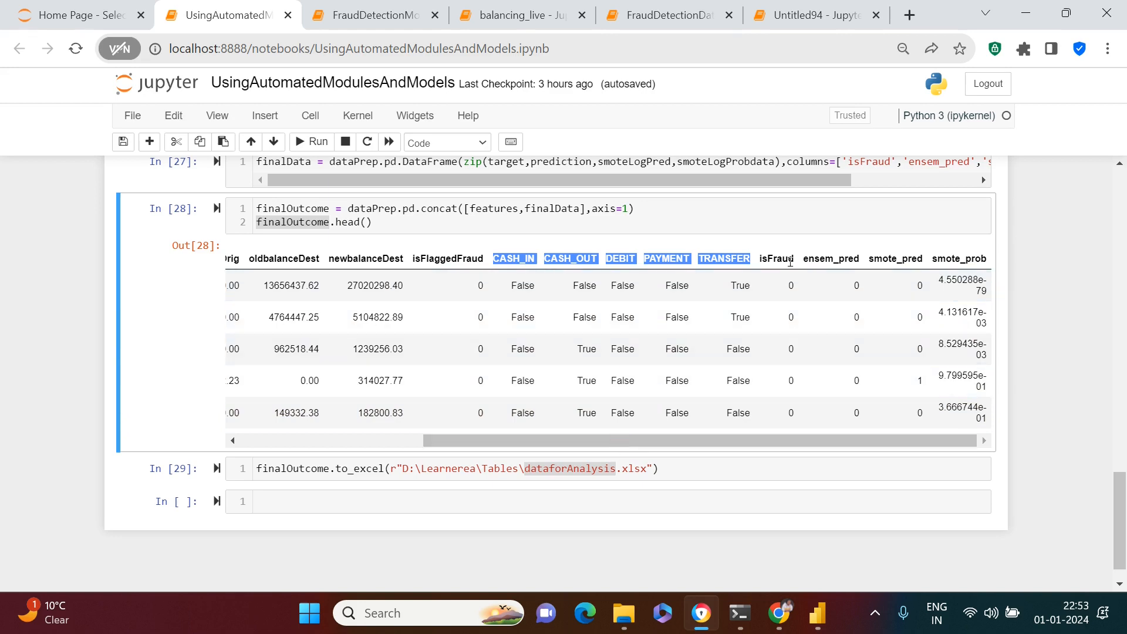
click(544, 500)
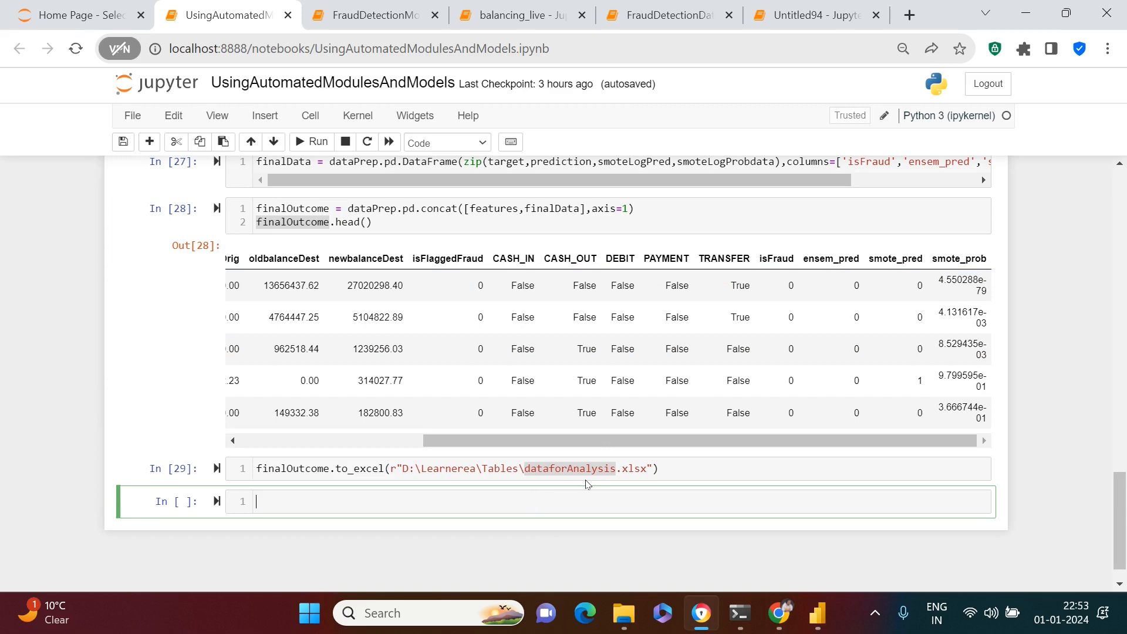
key(Escape)
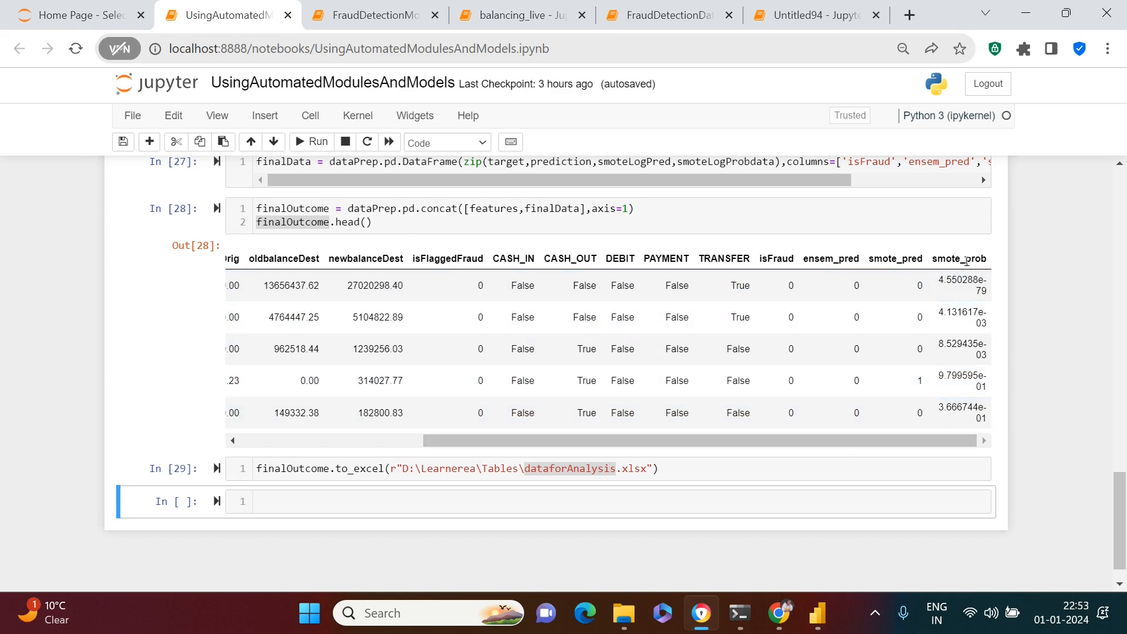
Duplicate the data frame by running finalOutcome2 = finalOutcome.copy() in the empty cell at the notebook's end
click(392, 501)
double_click(306, 468)
key(ctrl+c)
click(306, 504)
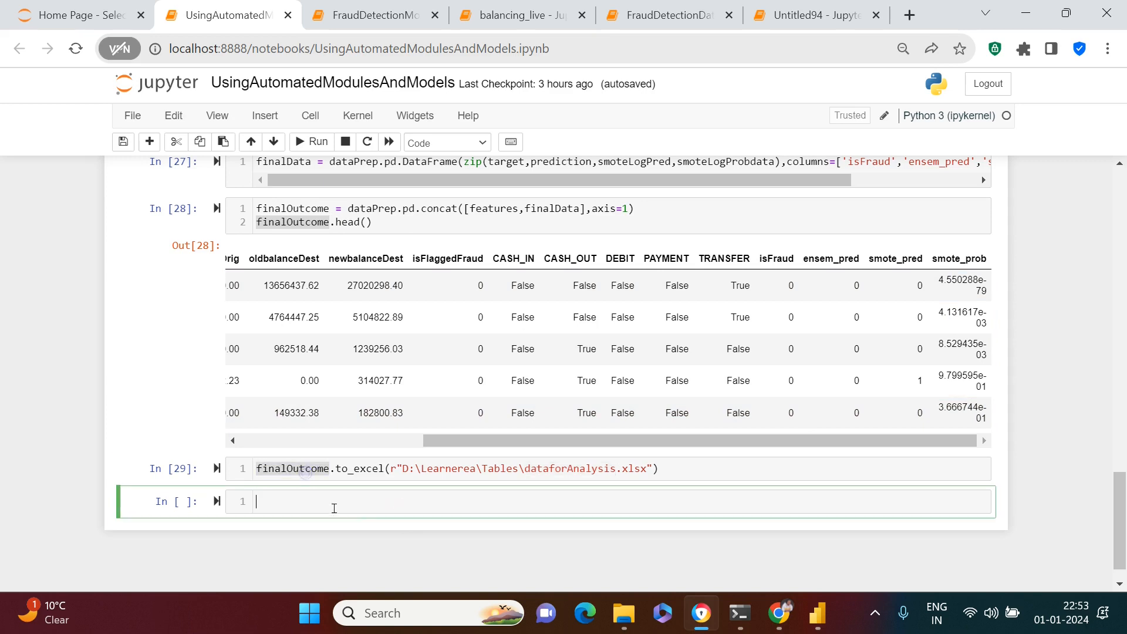
key(ctrl+v)
text(2 =)
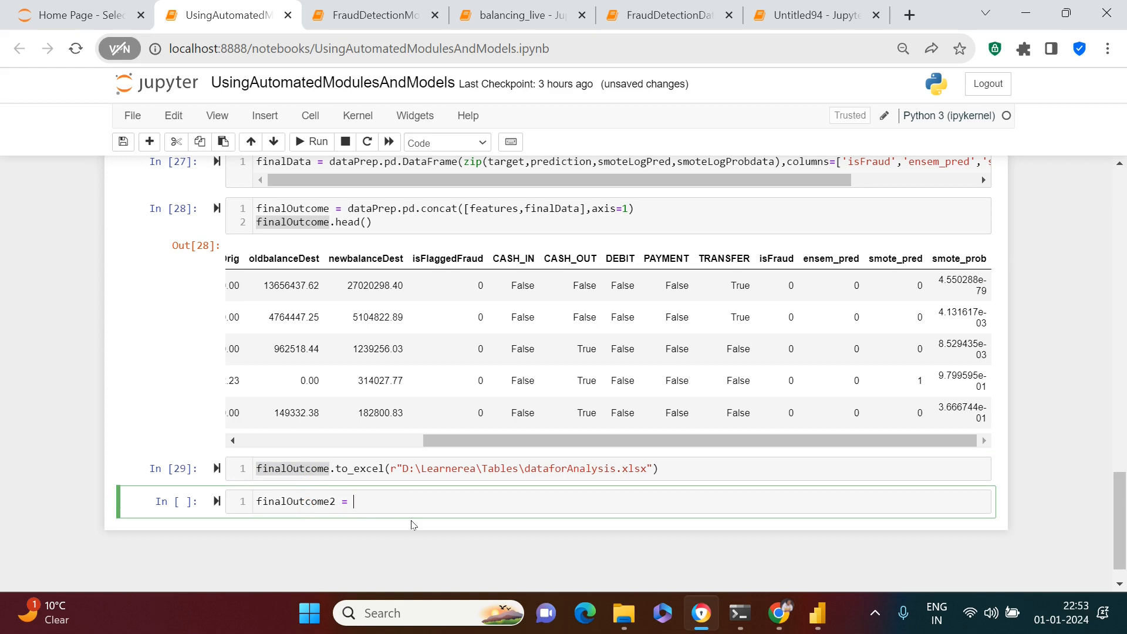
key(ctrl+v)
text(.copy())
key(shift+Return)
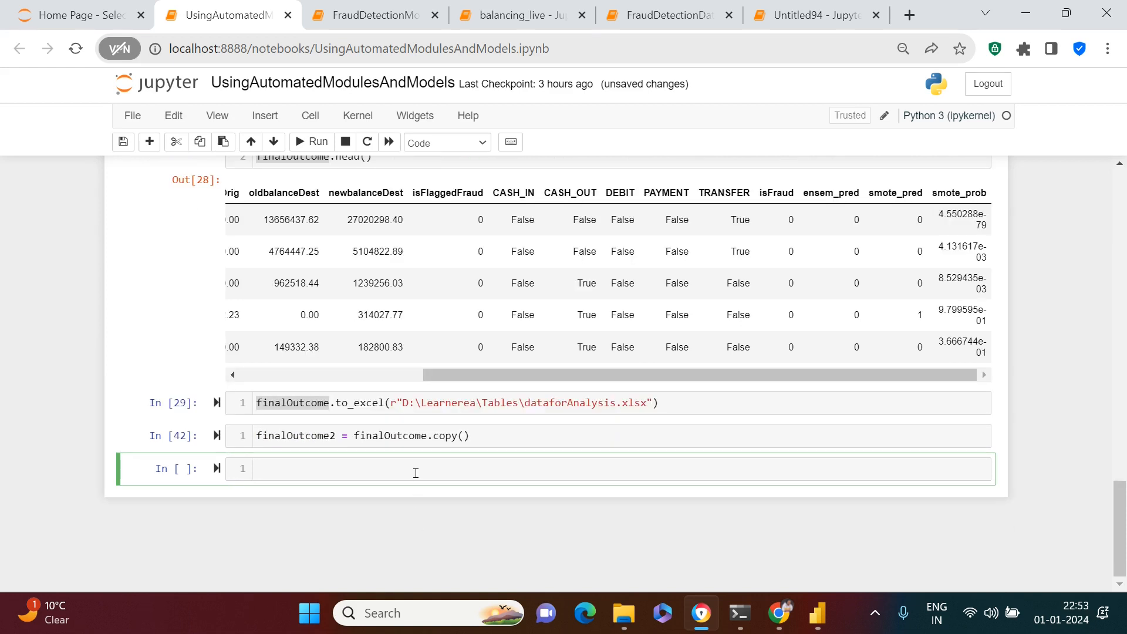
List the copied frame's columns by running finalOutcome2.columns, and add an empty cell below it
key(ctrl+v)
text(2.columns)
key(ctrl+Return)
scroll(421, 476, down, 1)
key(b)
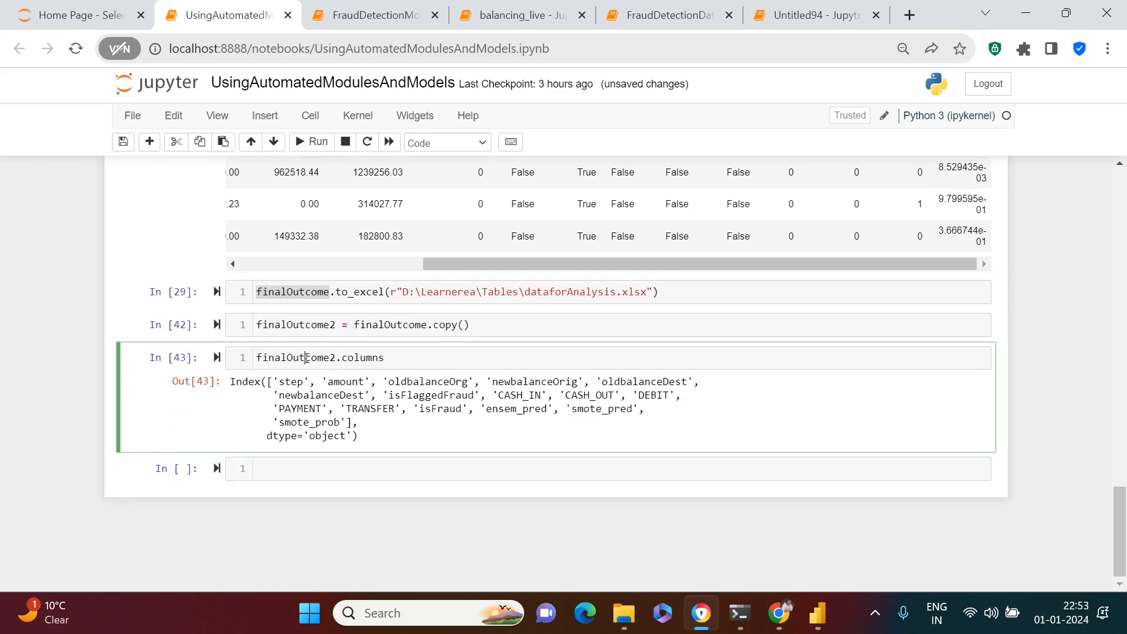
Enter finalOutcome2[] in the empty last cell with two blank lines above it
click(309, 466)
text(finalOutcome2[)
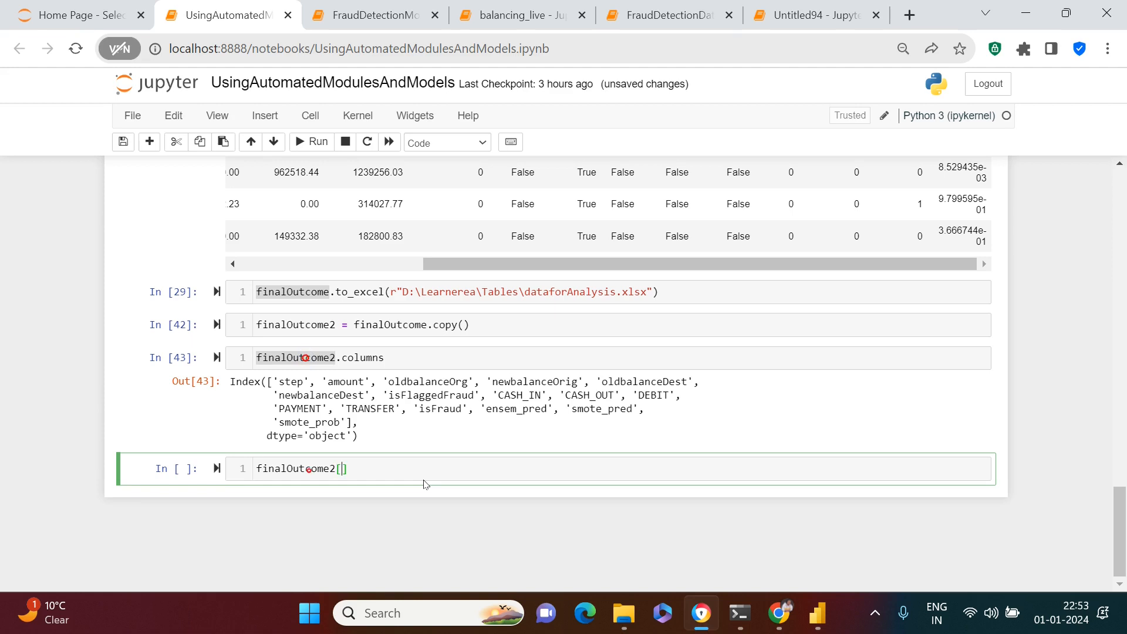
key(Home)
key(Return)
key(Return)
key(Up)
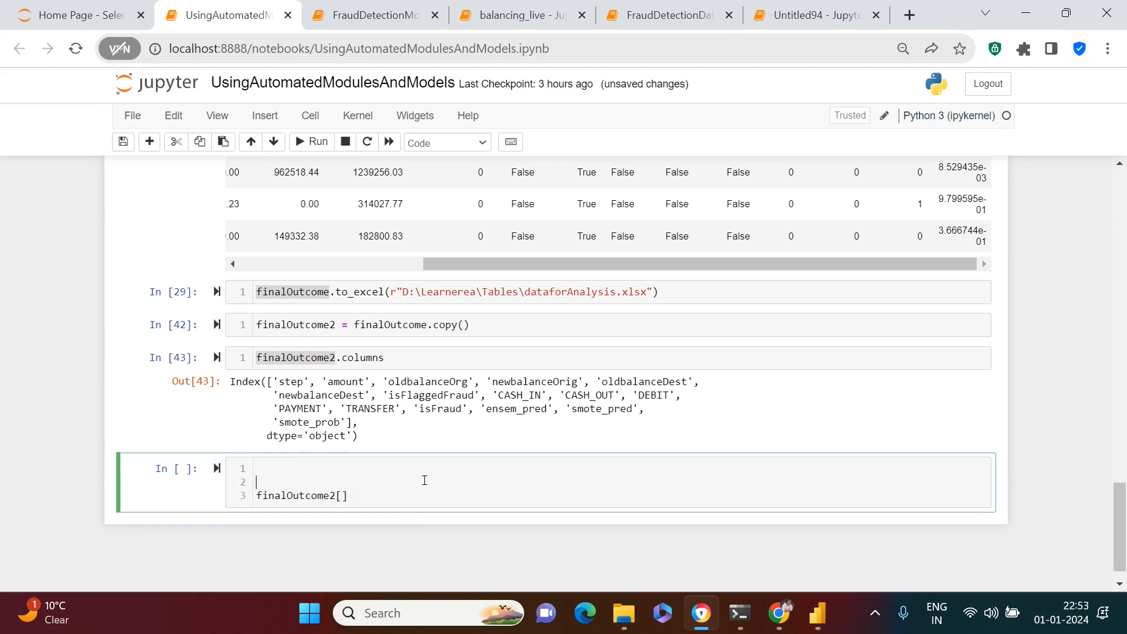
Add the loop header "for x in finalOutcome2.columns:" above finalOutcome2[] and indent that line as the loop body
scroll(483, 454, up, 3)
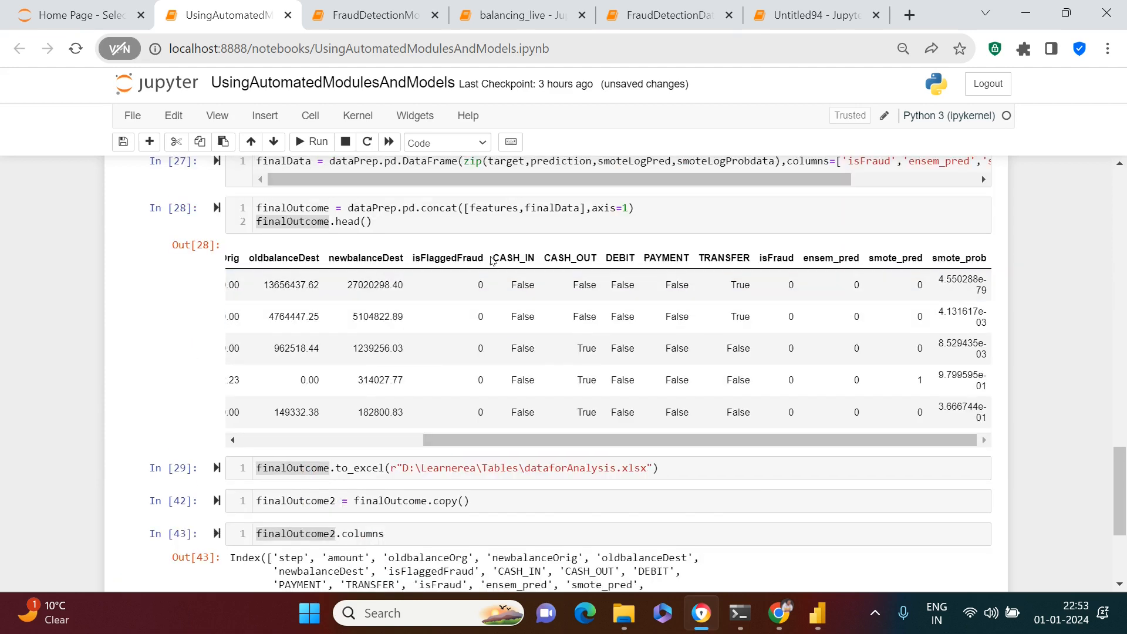
drag(496, 253, 753, 258)
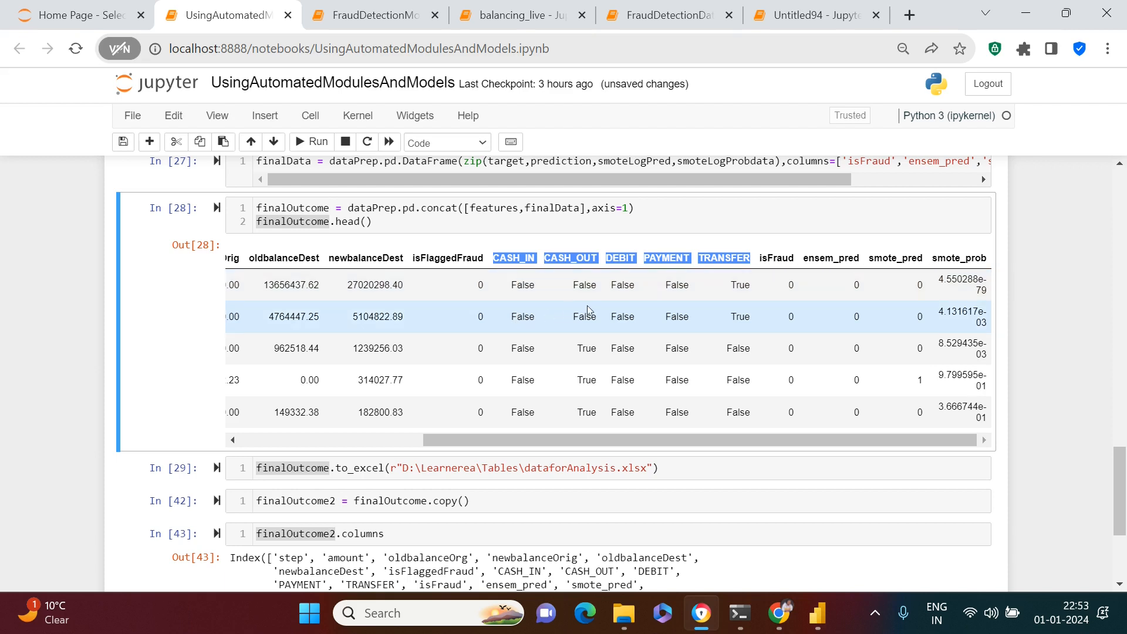
scroll(587, 311, down, 2)
scroll(466, 466, down, 2)
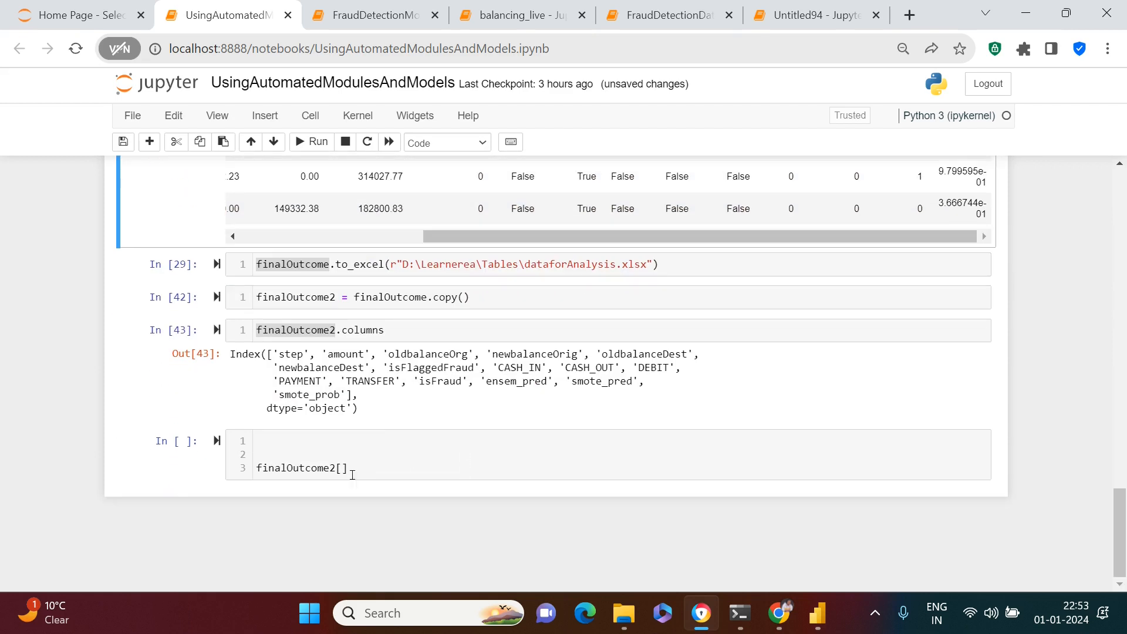
click(304, 448)
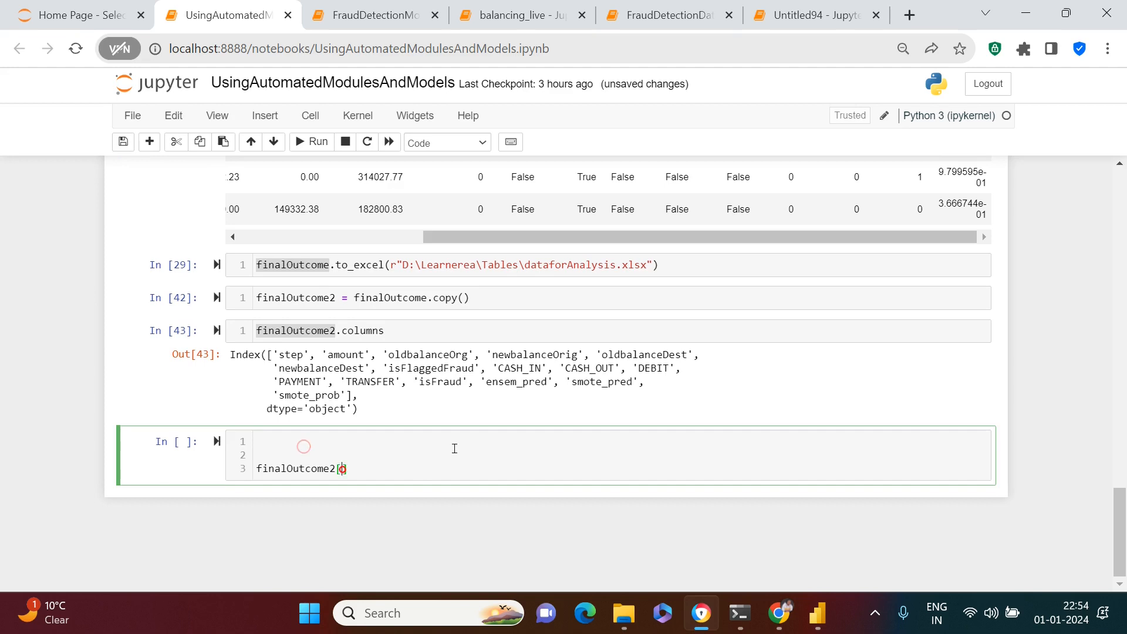
click(303, 447)
text(for x in finalOutcome2.columns)
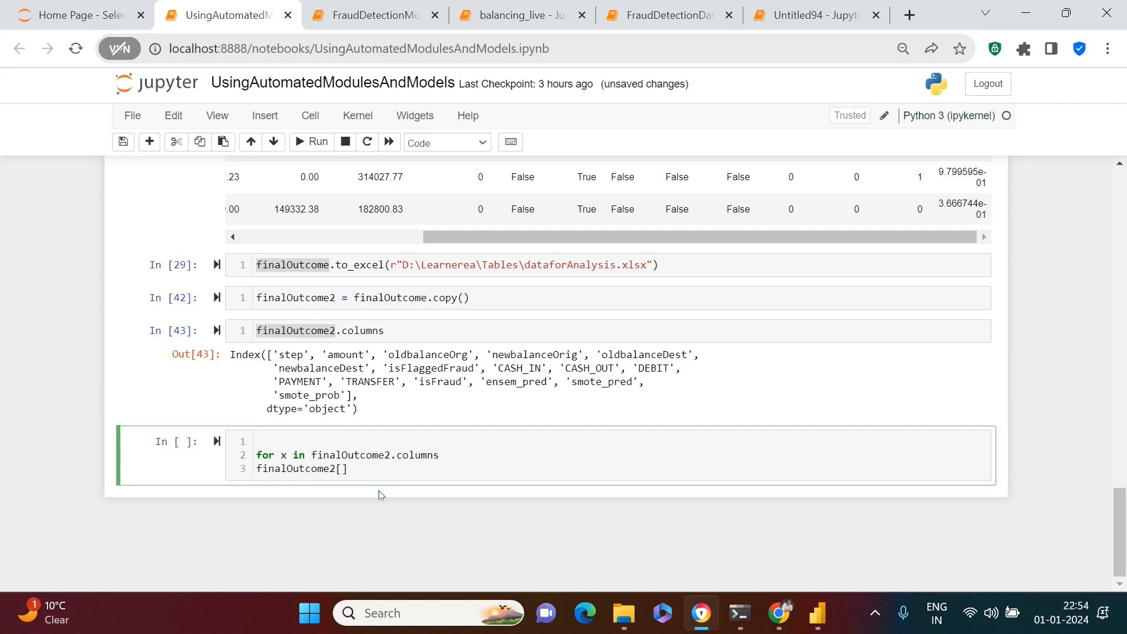
text(:)
key(Return)
key(Delete)
Complete the loop body as finalOutcome2[x] = finalOutcome2[x], removing the trial .where( call
text(x] = finalOutcome2)
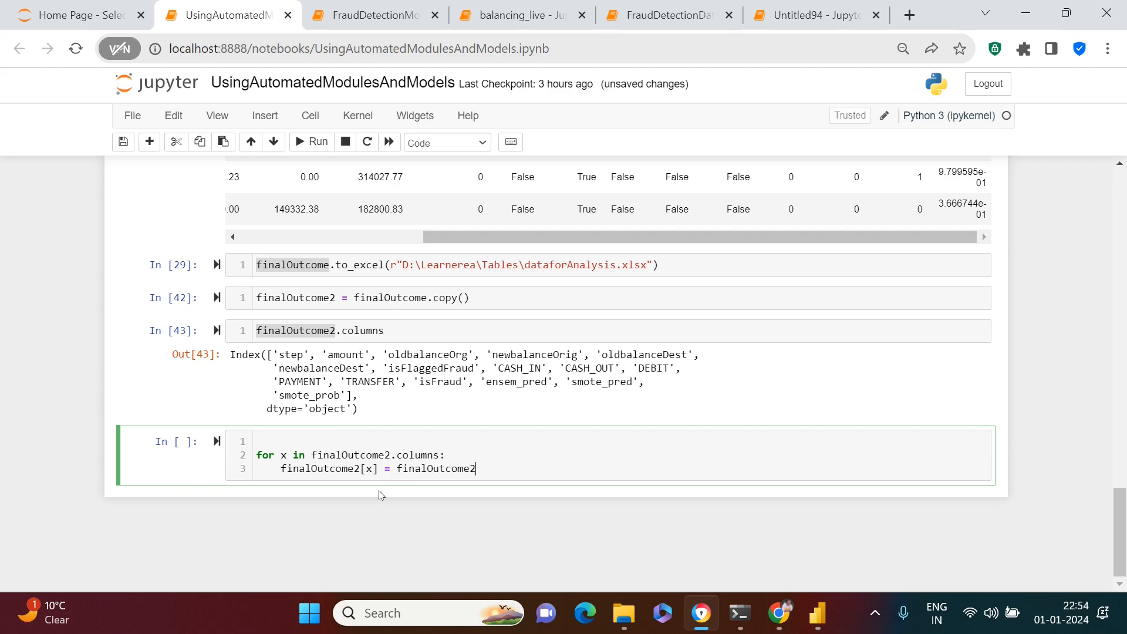
text([x)
text(].where()
key(BackSpace)
key(BackSpace)
key(BackSpace)
key(BackSpace)
key(BackSpace)
key(BackSpace)
Wrap the assigned finalOutcome2[x] in the loop body in an np.where() call
text(np.where)
key(shift+End)
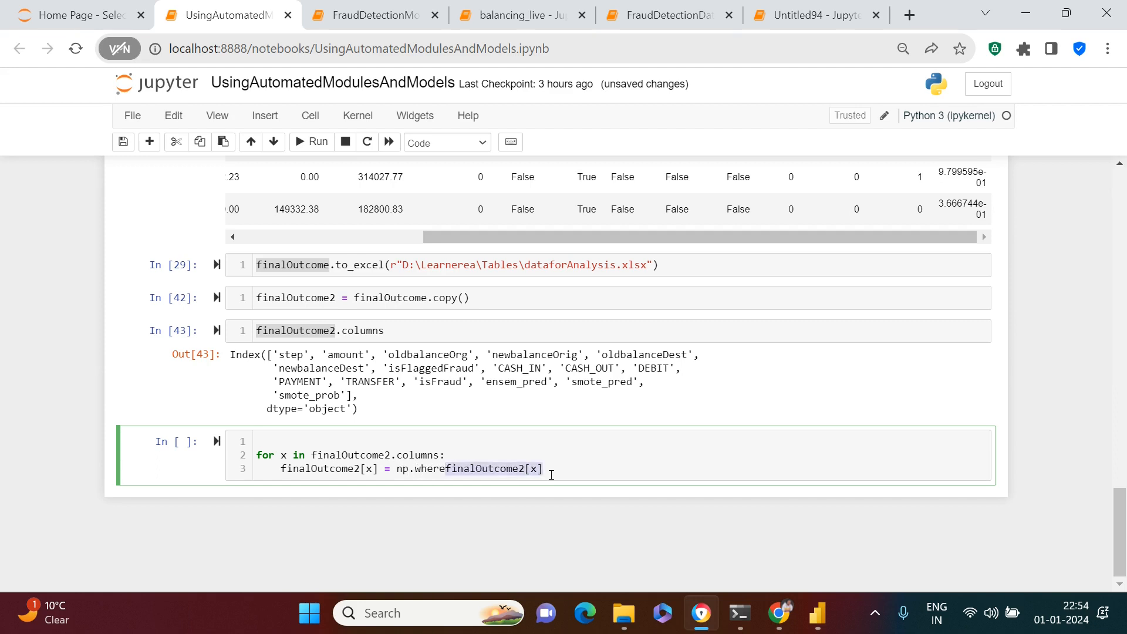
text(()
key(End)
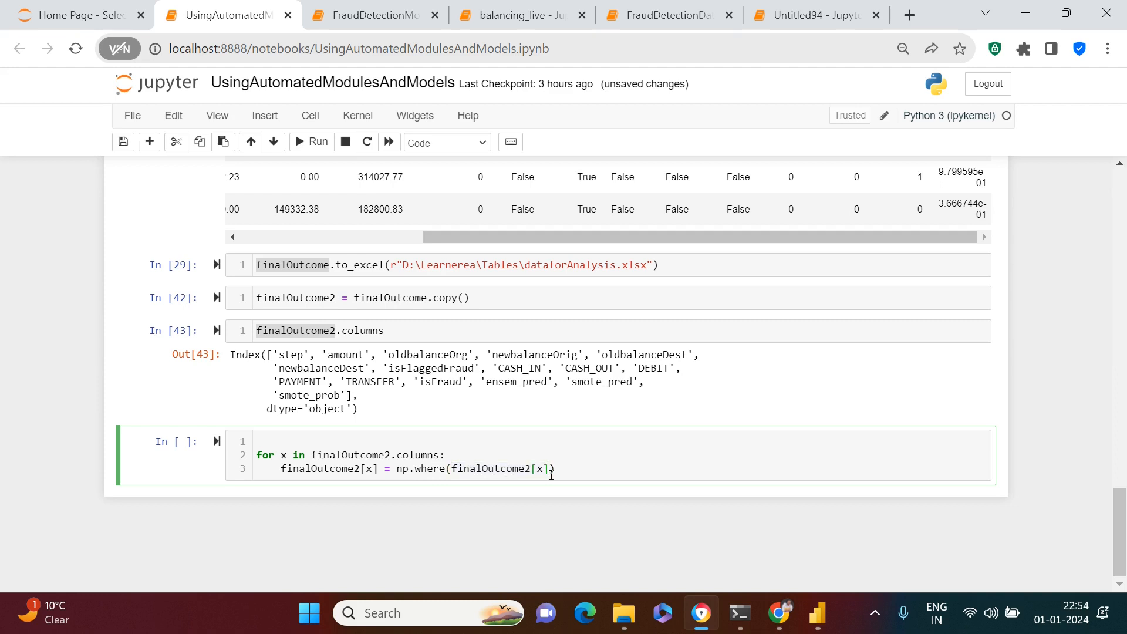
click(549, 473)
click(439, 340)
Insert an empty cell above the loop cell
click(165, 475)
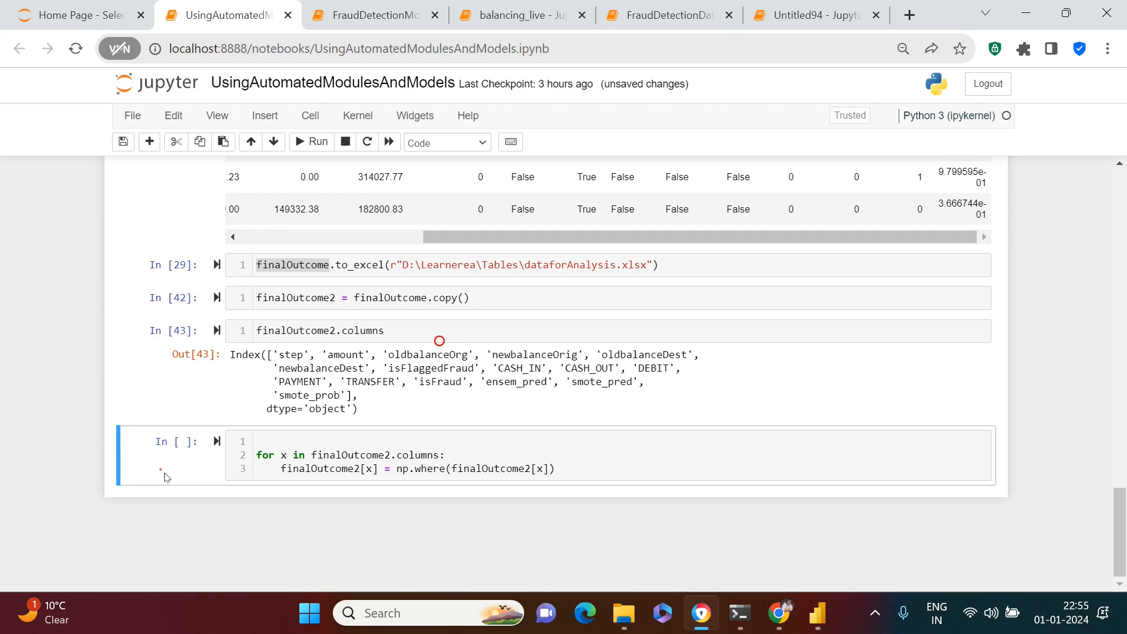
key(a)
click(311, 449)
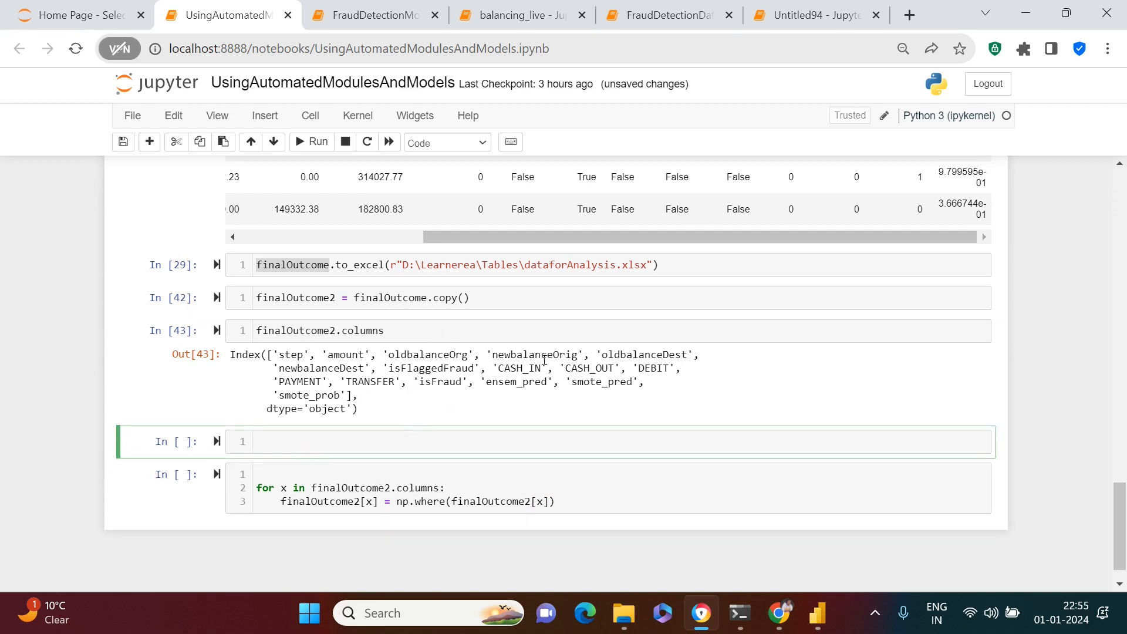
Define a columns_mod list in the new cell, filled with the CASH_IN to TRANSFER headers copied from the finalOutcome.head() output
scroll(573, 372, up, 3)
scroll(621, 292, up, 1)
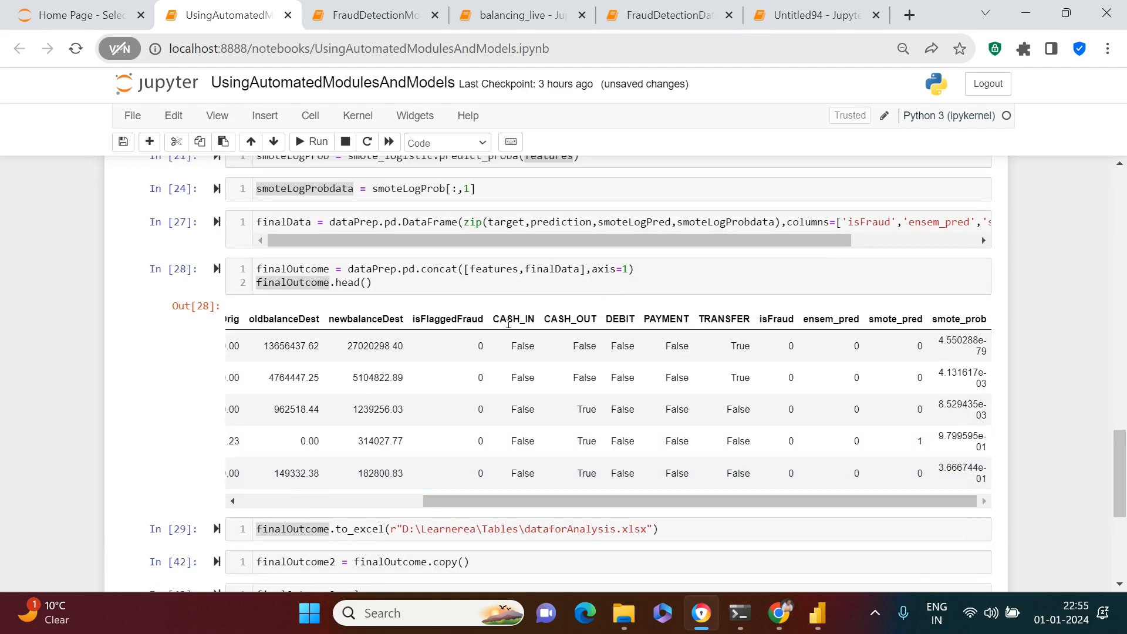
drag(493, 326, 753, 321)
scroll(729, 357, down, 4)
click(330, 418)
text(columns)
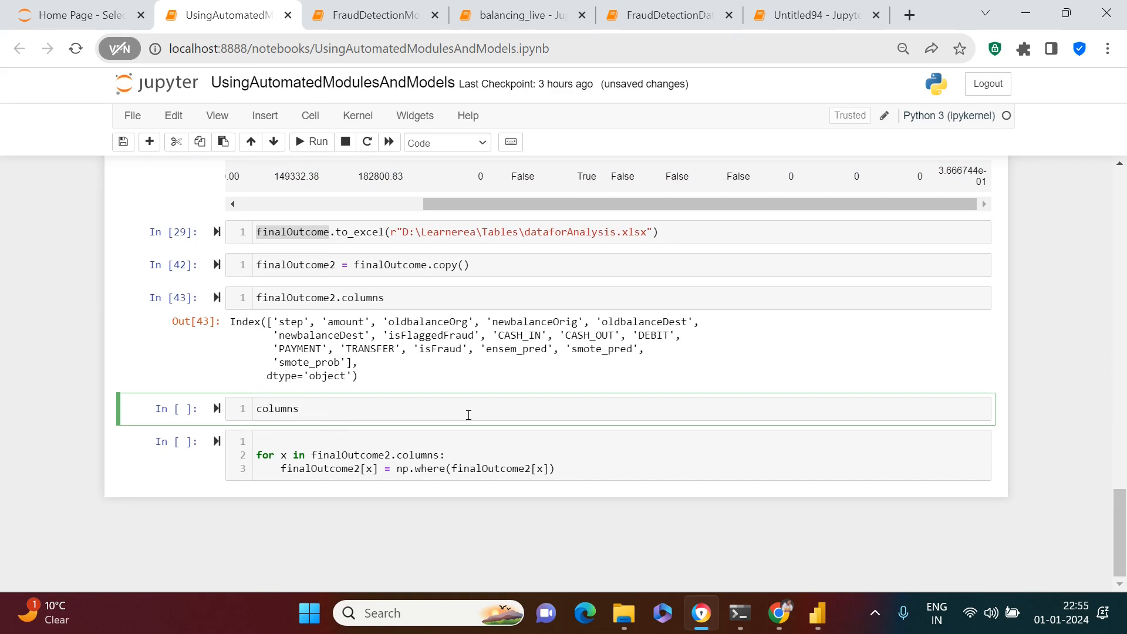
text(_mod = [)
key(ctrl+v)
Put the TRANSFER and PAYMENT entries of the columns_mod list in single quotes and separate them with a comma
key(ctrl+shift+Left)
text(')
key(Left)
key(Left)
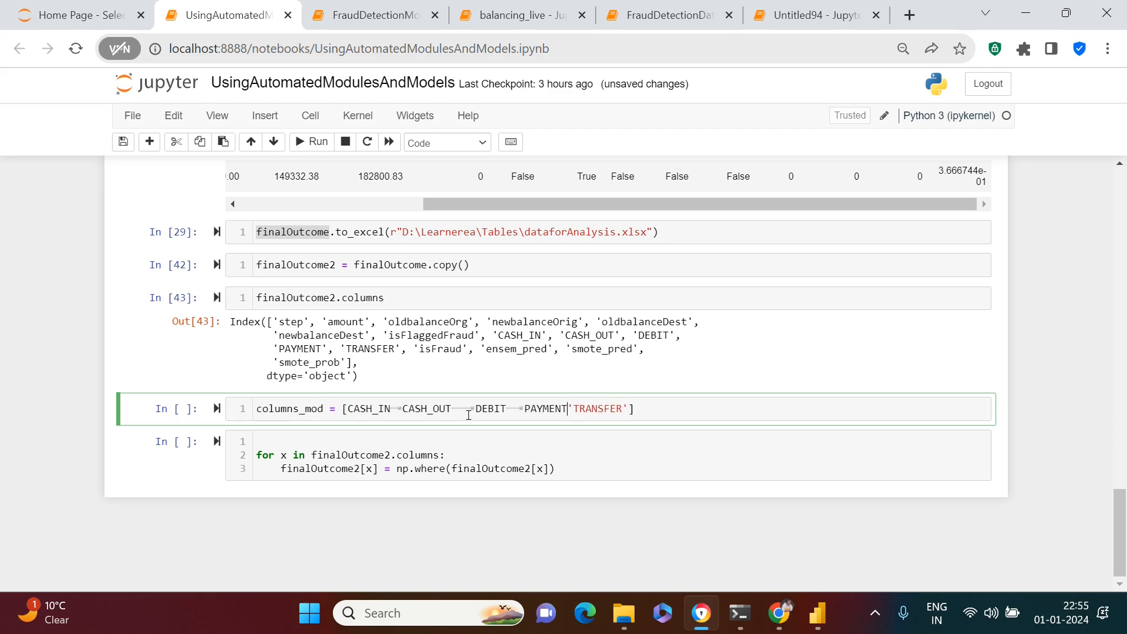
text(,)
key(Left)
key(ctrl+shift+Left)
text(')
key(Left)
key(Left)
key(BackSpace)
Quote the DEBIT and CASH_OUT entries of columns_mod and replace the gaps around them with commas
key(ctrl+shift+Left)
text(')
key(Right)
text(,)
key(BackSpace)
key(ctrl+shift+Left)
text(')
key(Right)
text(,)
key(BackSpace)
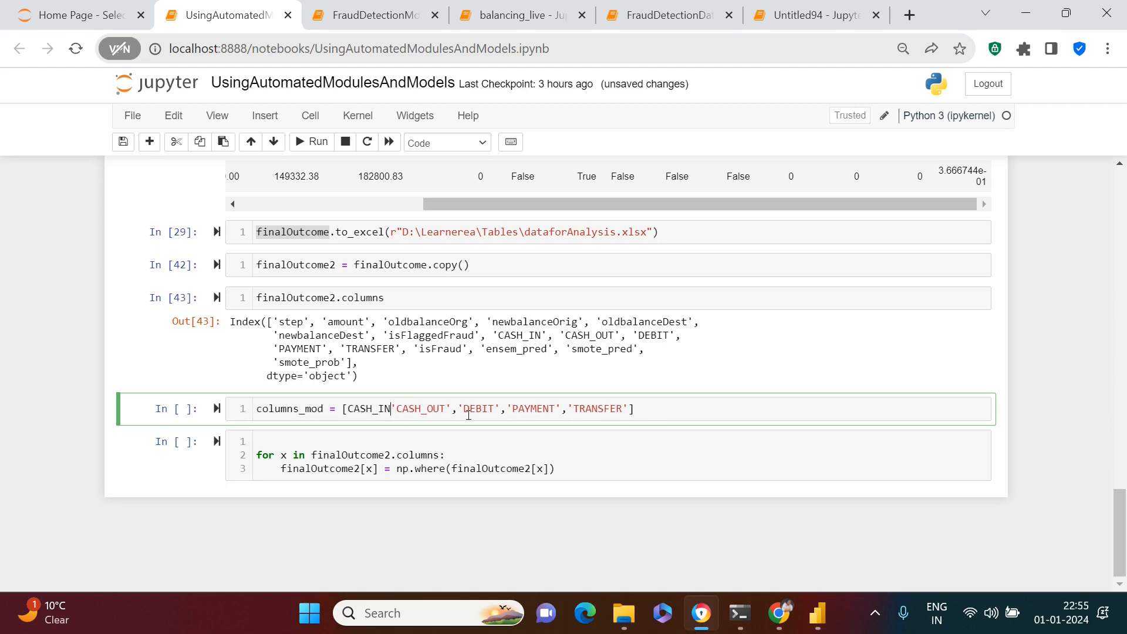
Quote the CASH_IN entry, add its separating comma, and run the columns_mod cell
key(ctrl+shift+Left)
text(')
key(Right)
text(,)
key(ctrl+Return)
Make the for loop iterate over columns_mod instead of finalOutcome2.columns
double_click(294, 407)
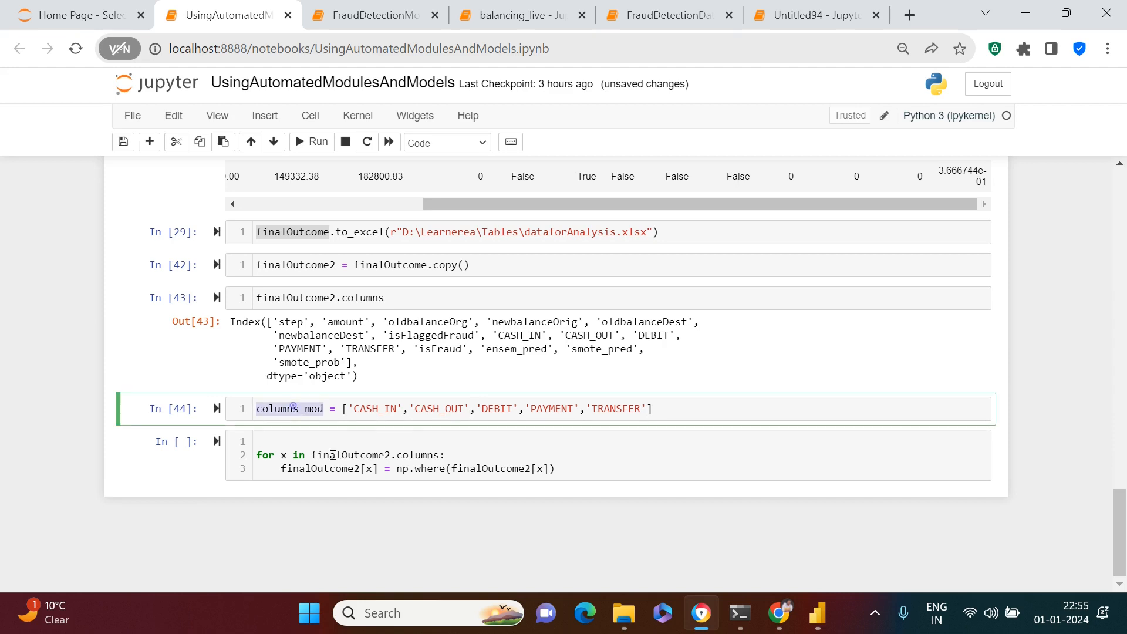
key(Left)
key(shift+End)
key(shift+Left)
key(ctrl+v)
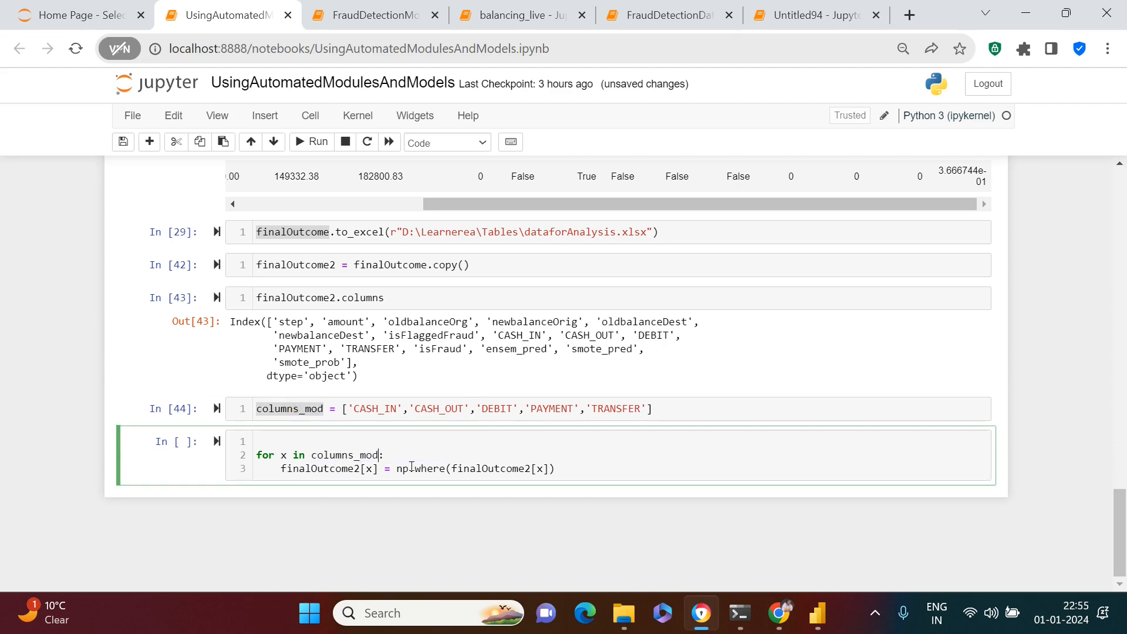
click(305, 467)
double_click(365, 406)
click(443, 405)
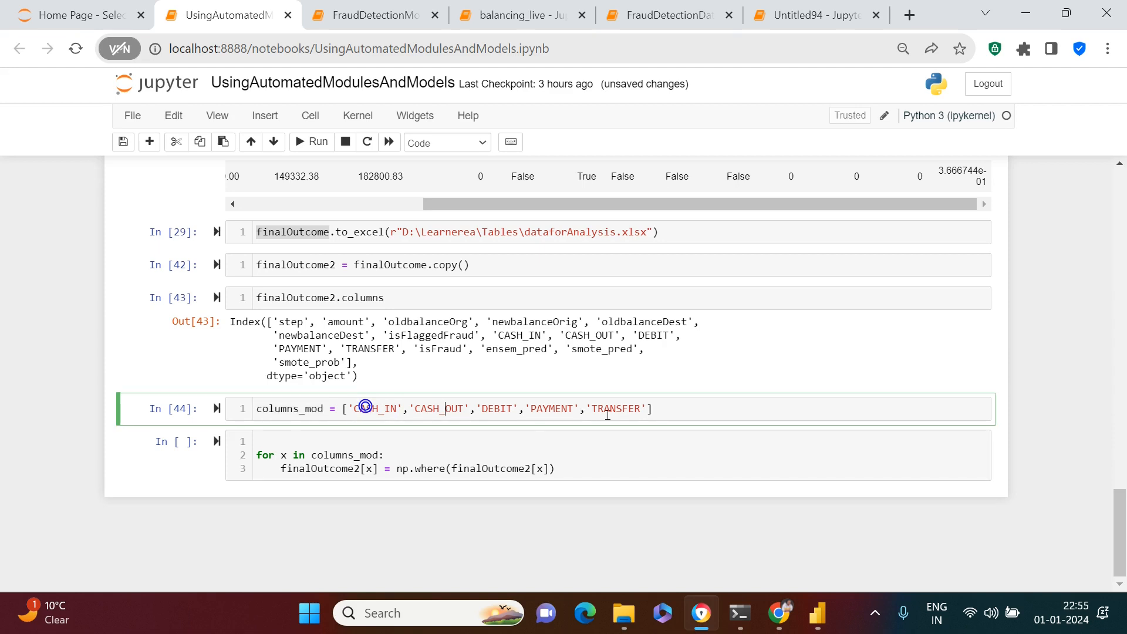
double_click(300, 468)
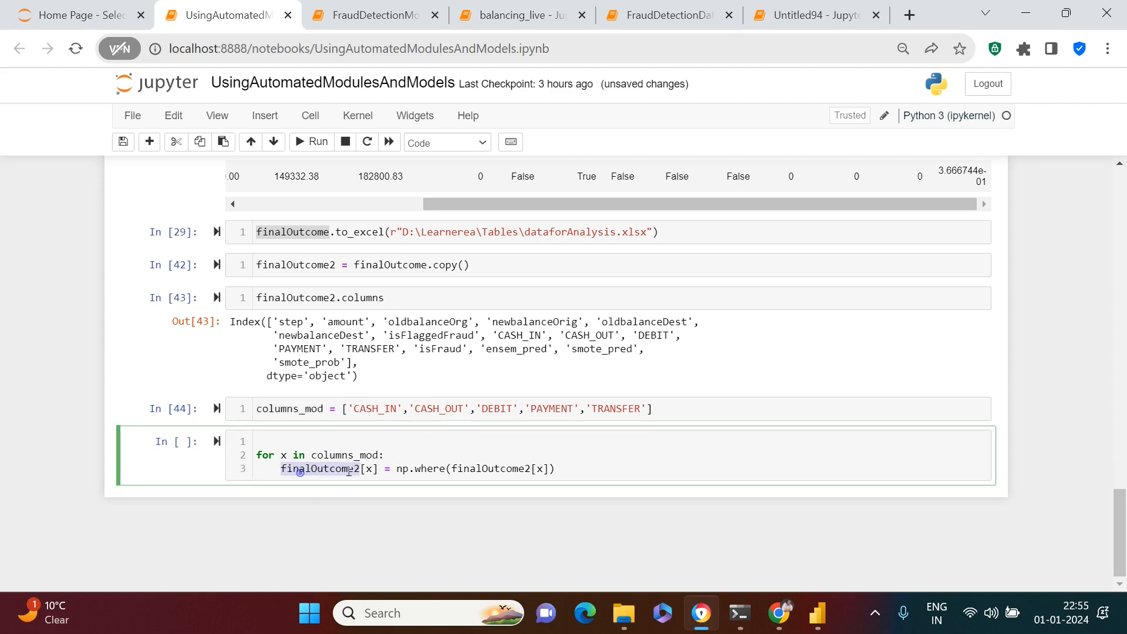
Complete the loop's call as np.where(finalOutcome2[x]==True,1,0) and run the cell, adding a new cell below
click(368, 468)
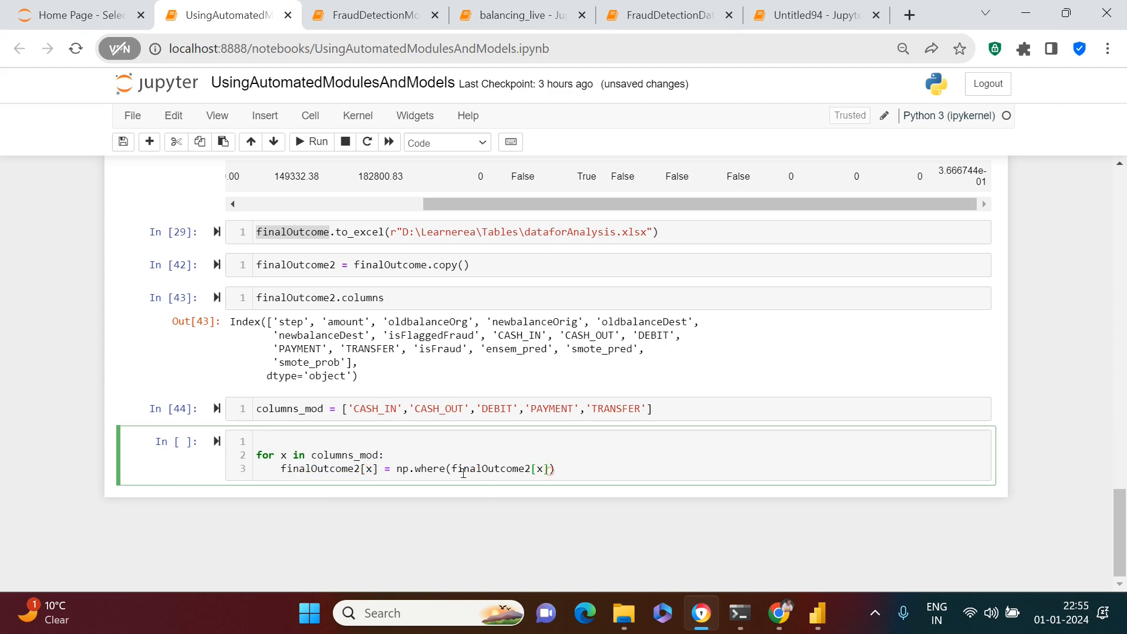
text(==True,1,0)
drag(308, 457, 379, 457)
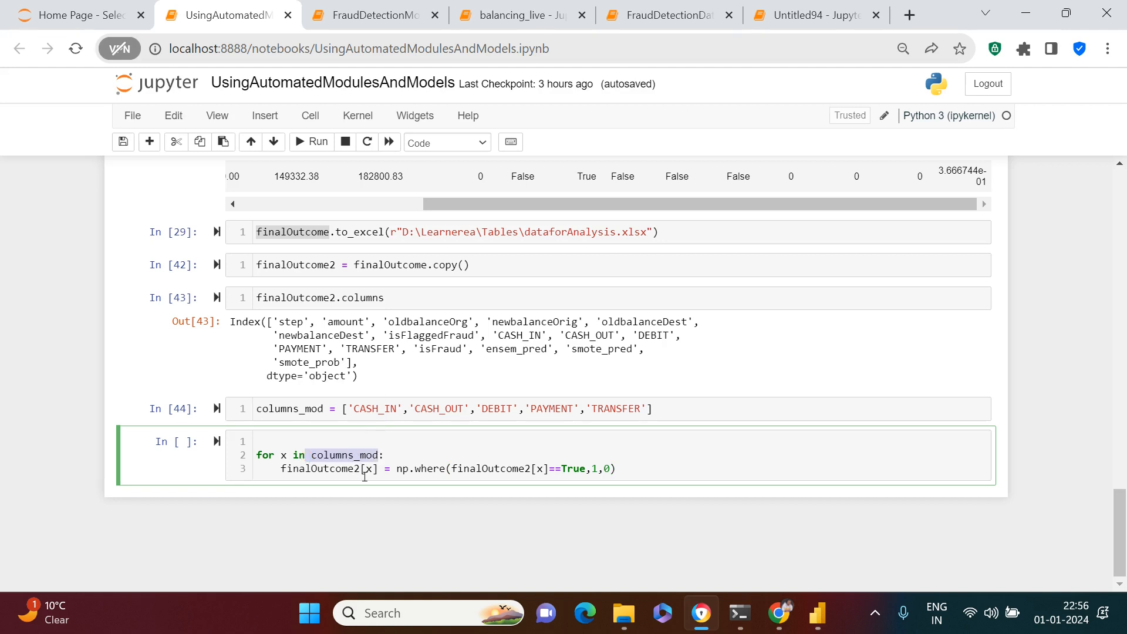
click(371, 473)
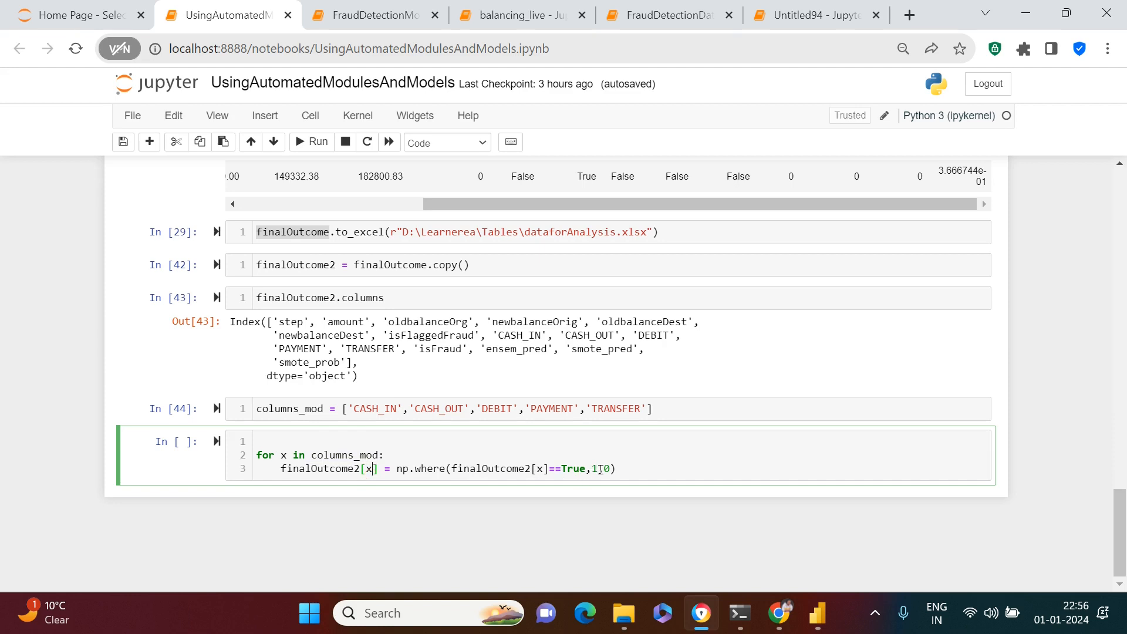
click(645, 471)
key(alt+Return)
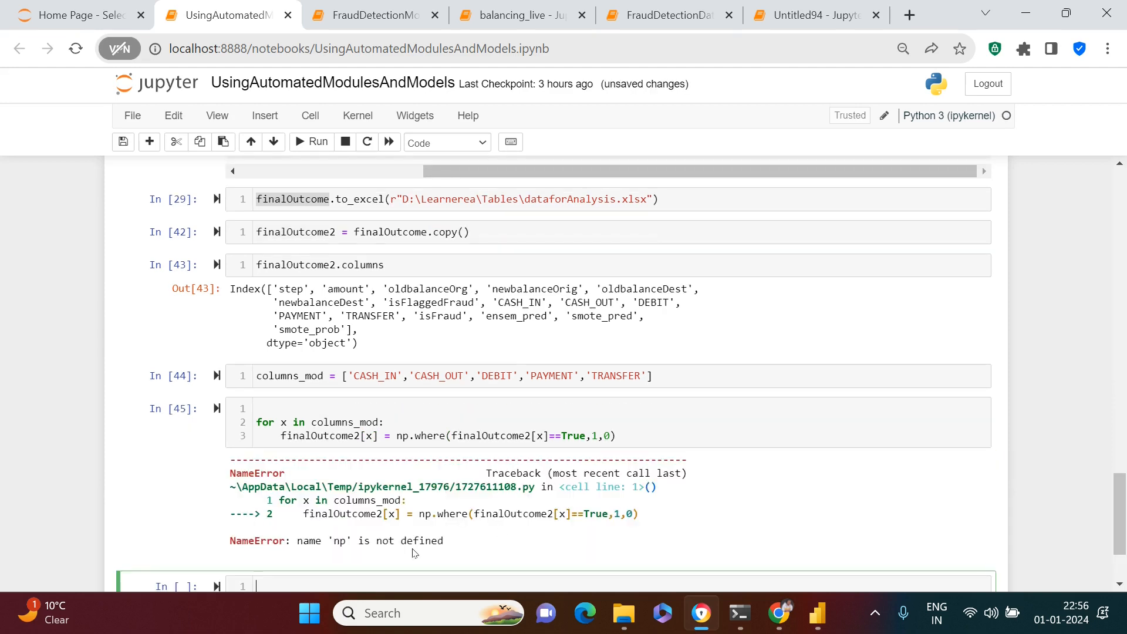
Add import numpy as np as the first line of the loop cell, above a blank line, and rerun the cell
click(378, 409)
key(Return)
key(Up)
key(Up)
key(Down)
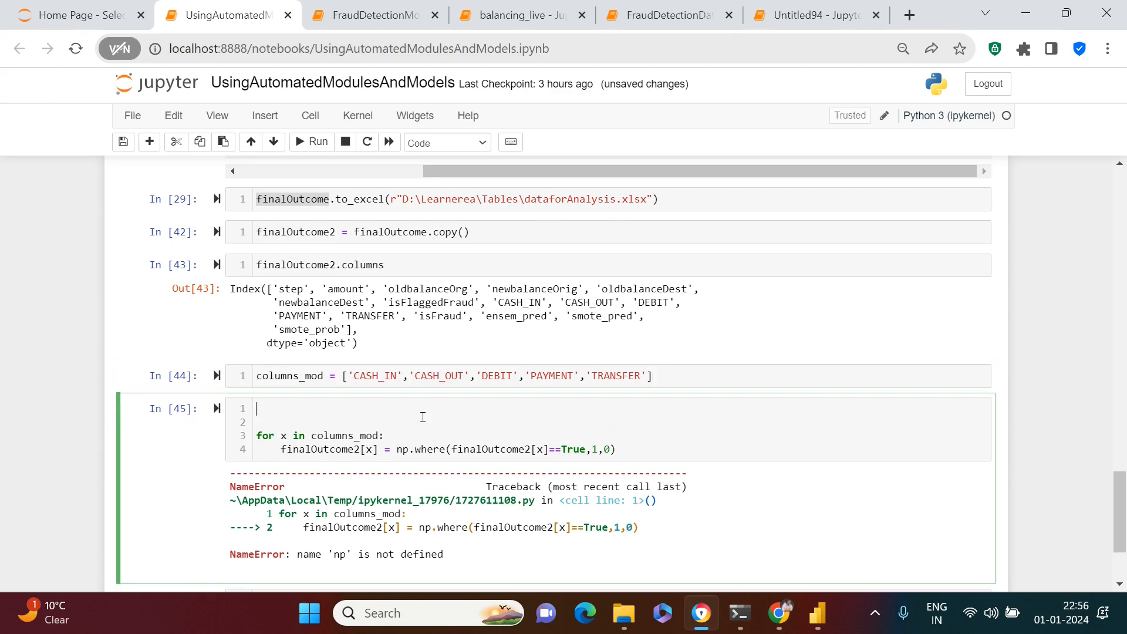
text(import numpy as np)
key(shift+Return)
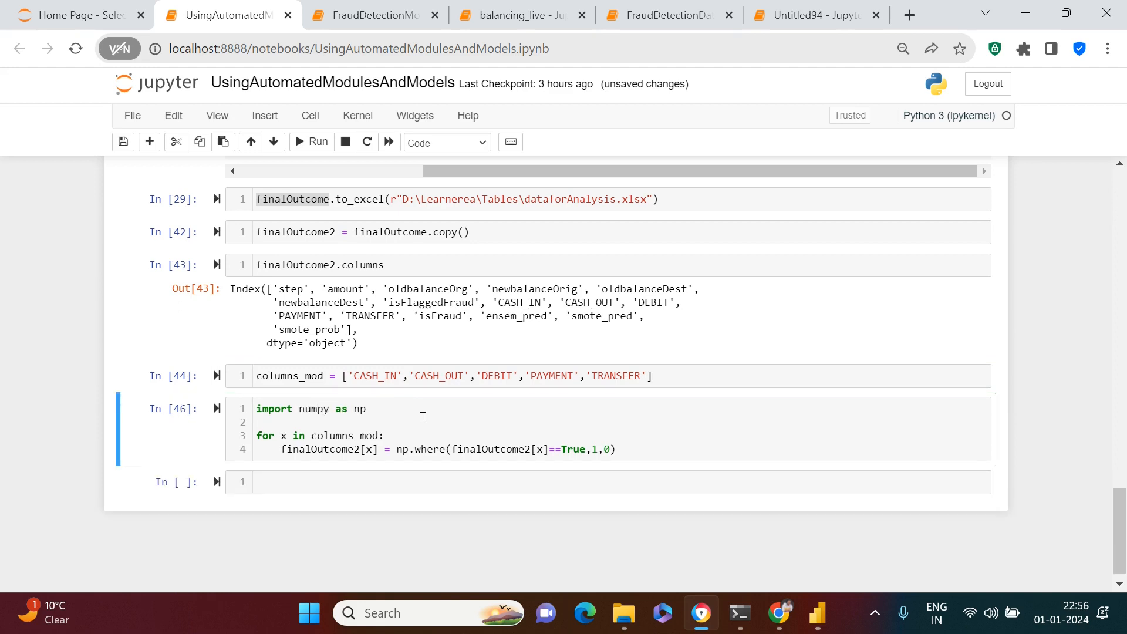
click(320, 490)
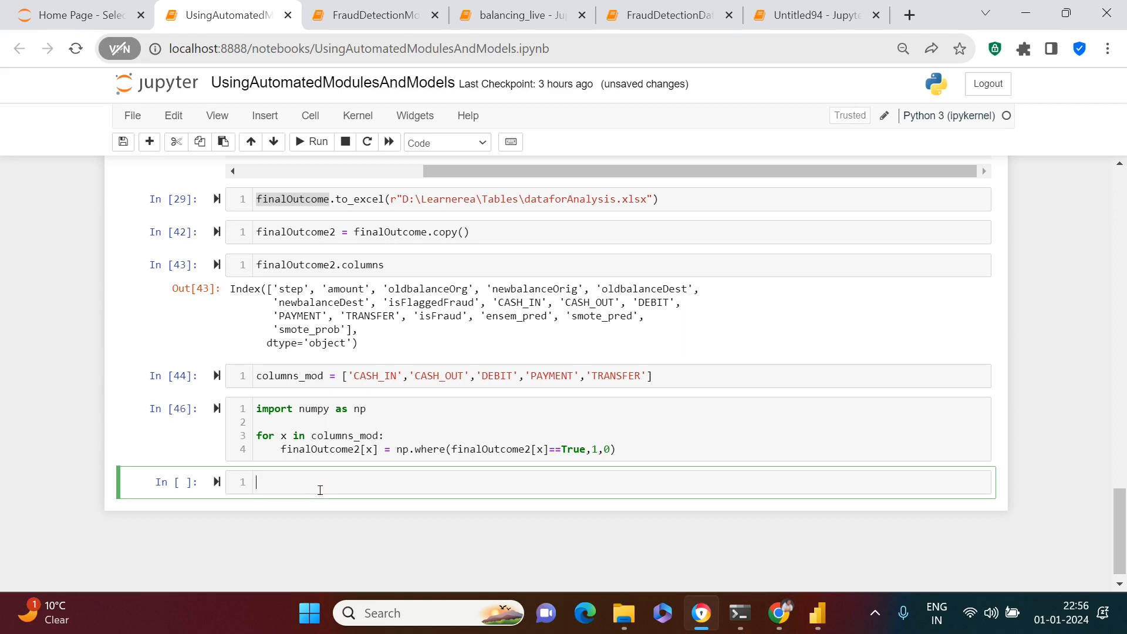
text(columns_mod)
key(ctrl+a)
key(BackSpace)
Run finalOutcome2.head() in the cell below the loop and check the CASH_IN to TRANSFER columns in its output
double_click(324, 449)
key(ctrl+c)
click(301, 483)
key(ctrl+v)
text(.head())
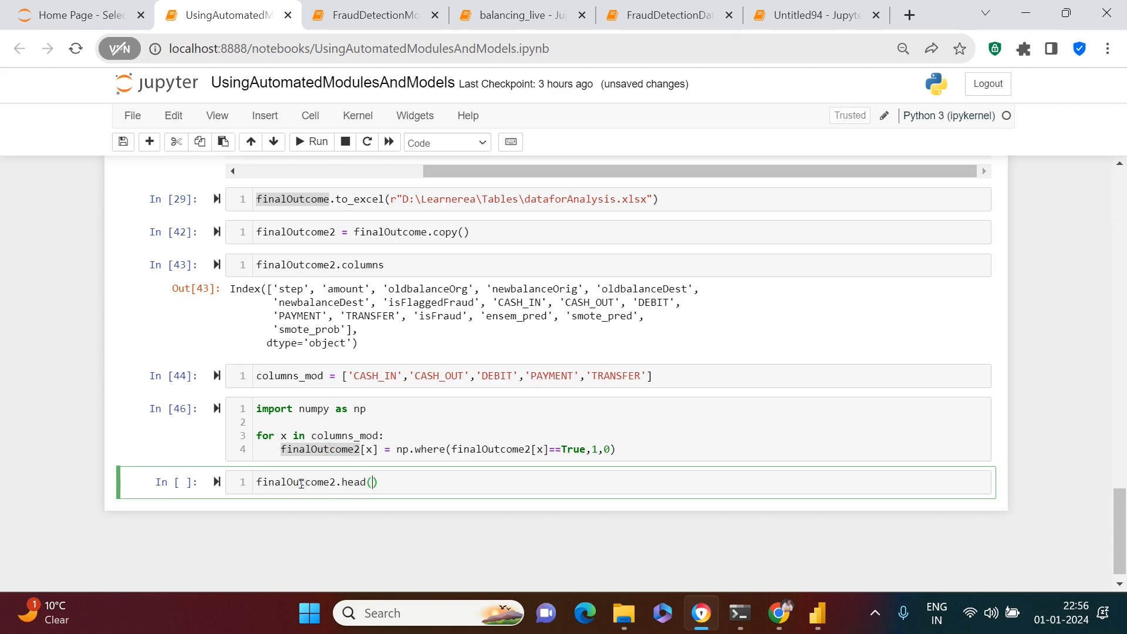
key(ctrl+Return)
scroll(435, 455, down, 4)
drag(629, 476, 840, 473)
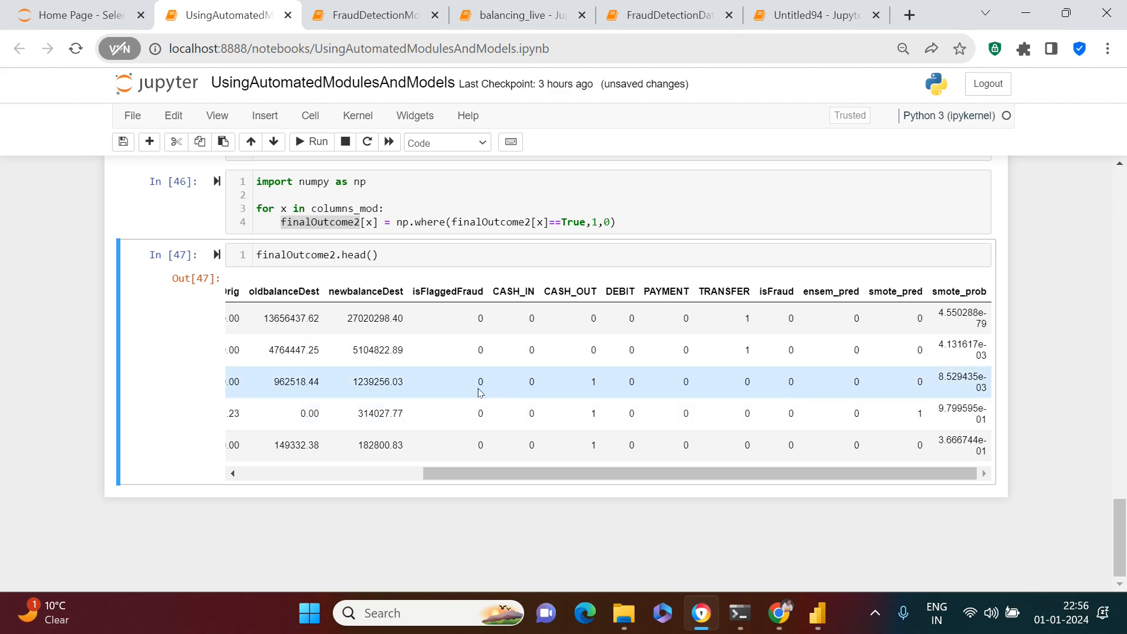
Reuse the earlier to_excel line in a new last cell to export finalOutcome2 to D:\Learnerea\Tables\dataforAnalysis.xlsx
key(b)
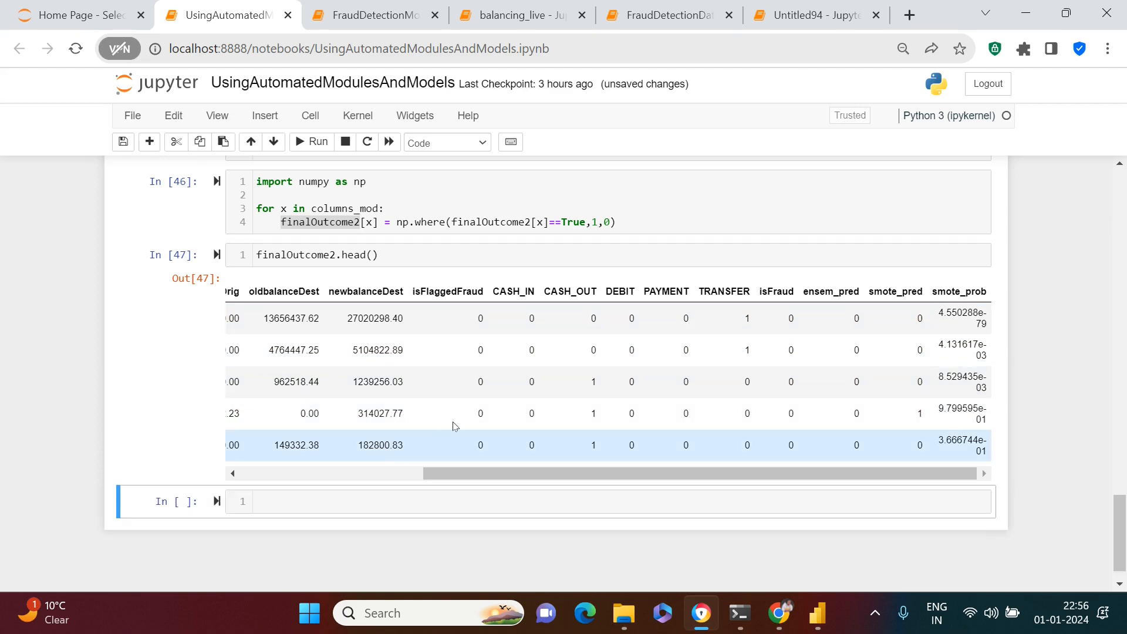
scroll(557, 463, up, 3)
scroll(693, 324, up, 3)
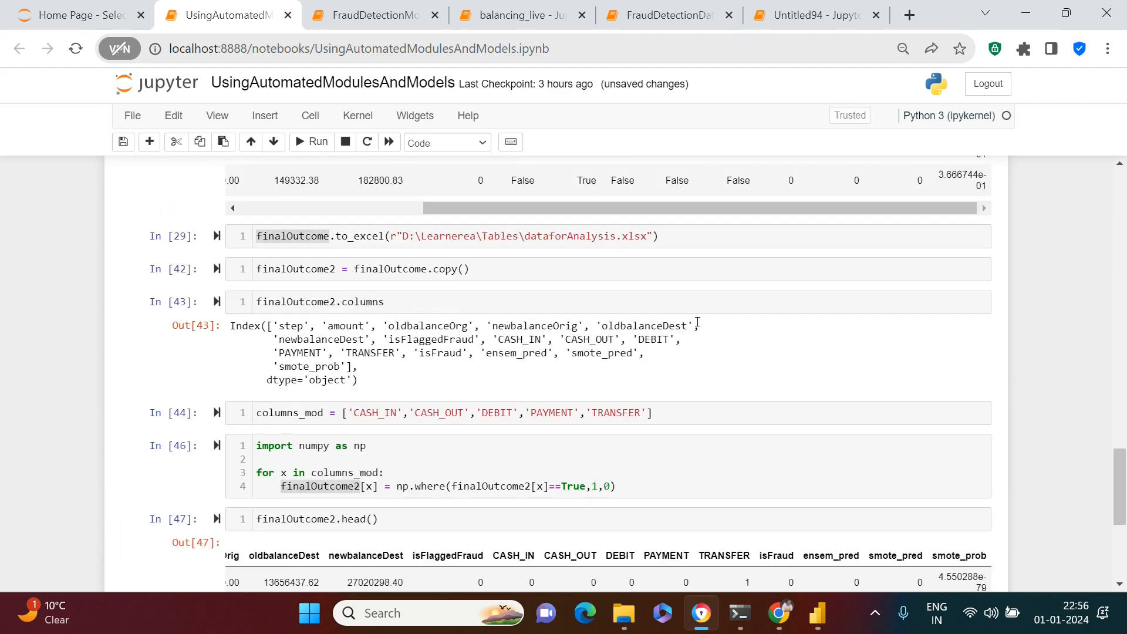
triple_click(680, 321)
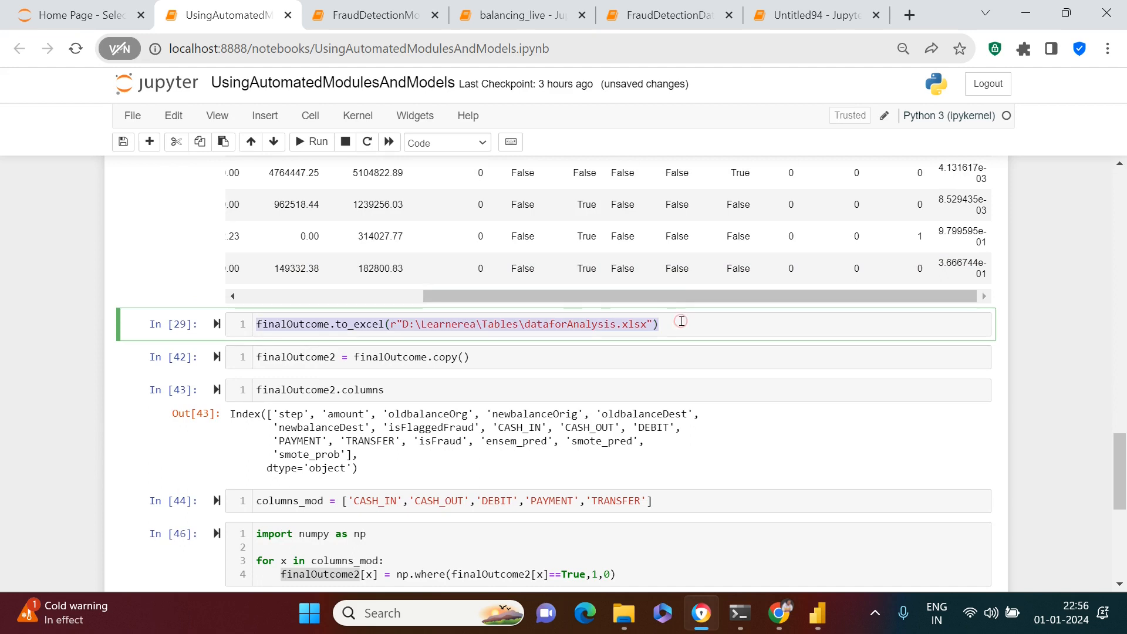
scroll(680, 320, down, 6)
click(316, 471)
key(ctrl+v)
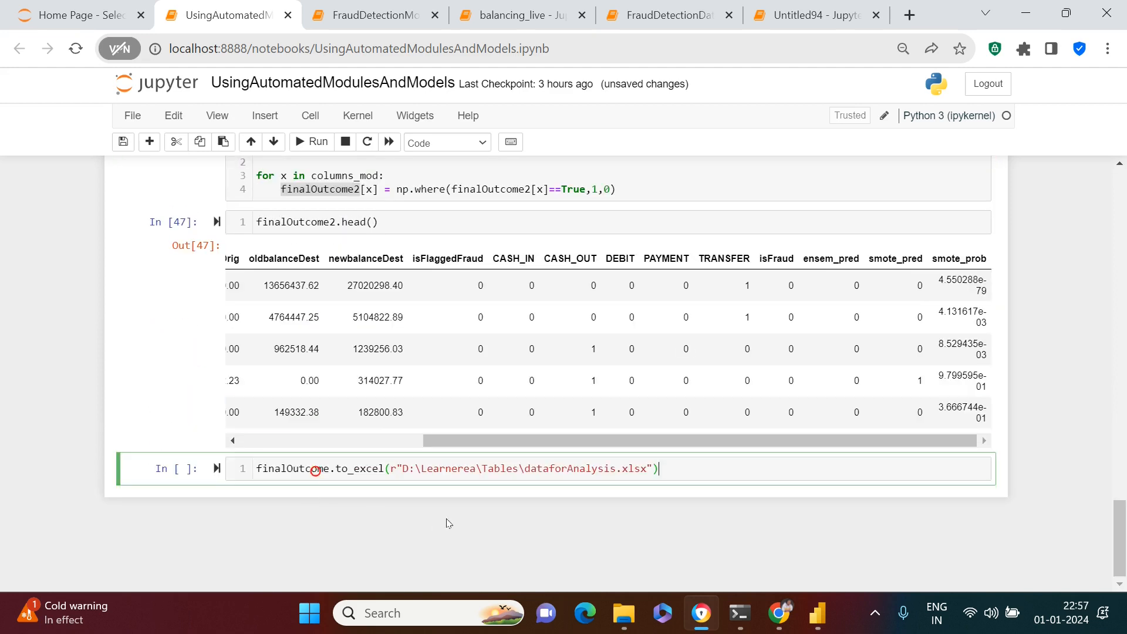
text(2)
click(685, 470)
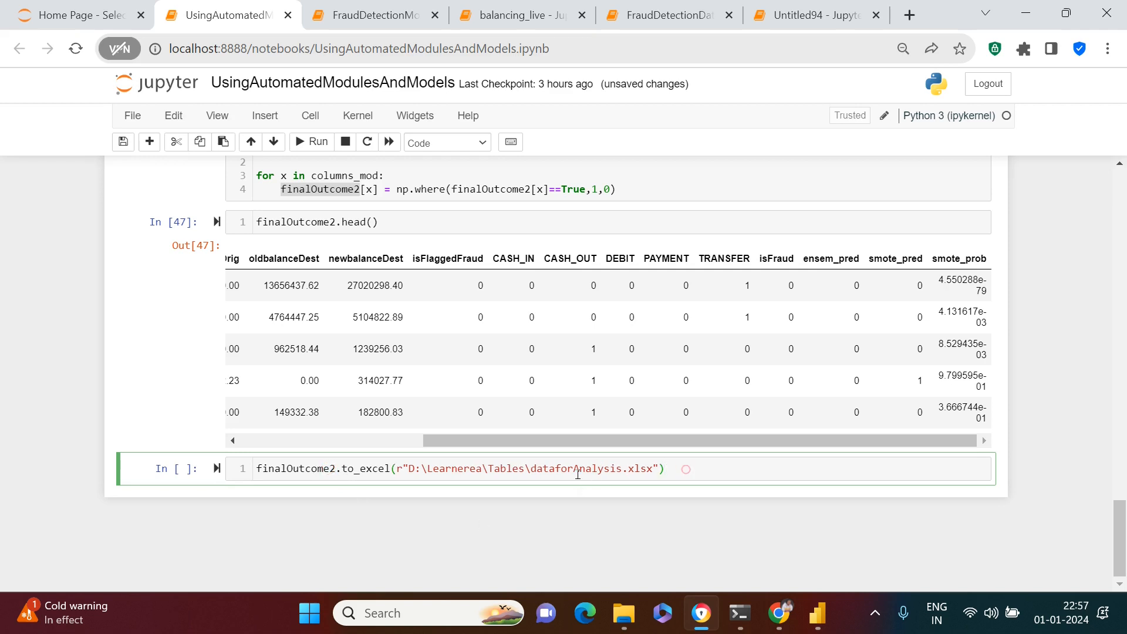
key(ctrl+Return)
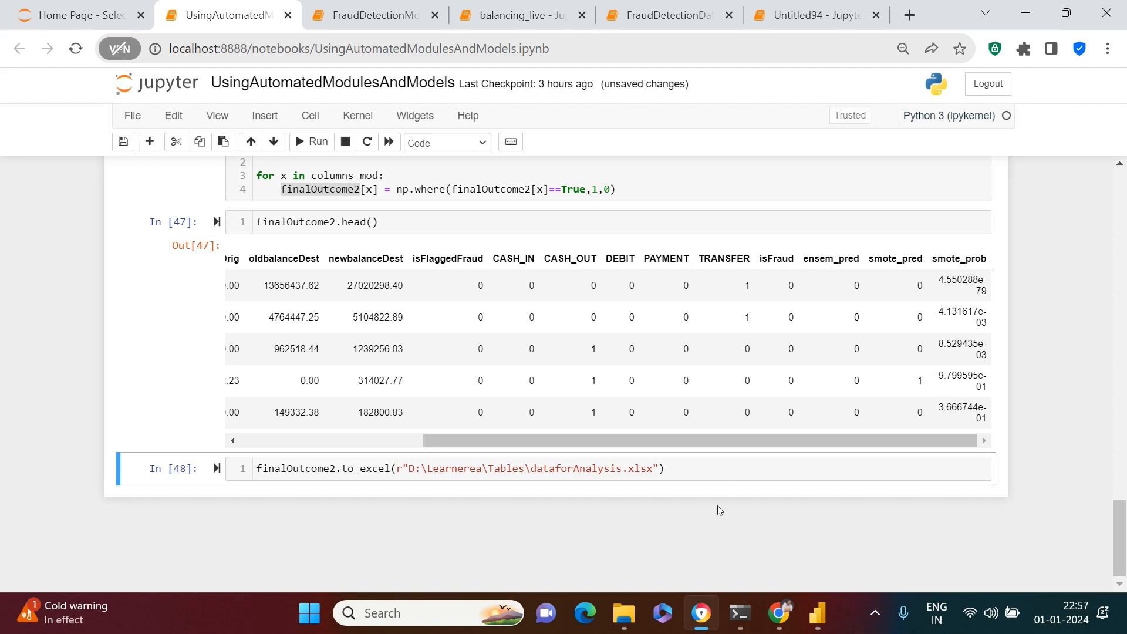
Add index=False to the finalOutcome2.to_excel call and rerun the export
click(624, 614)
click(625, 624)
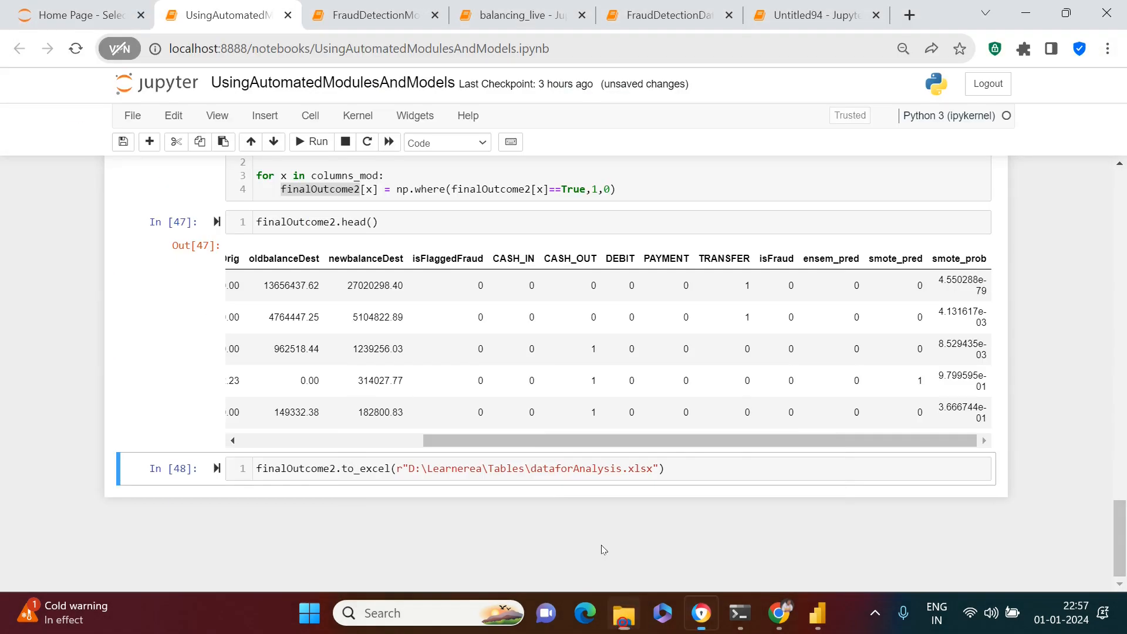
click(658, 469)
text(,index=)
text(False)
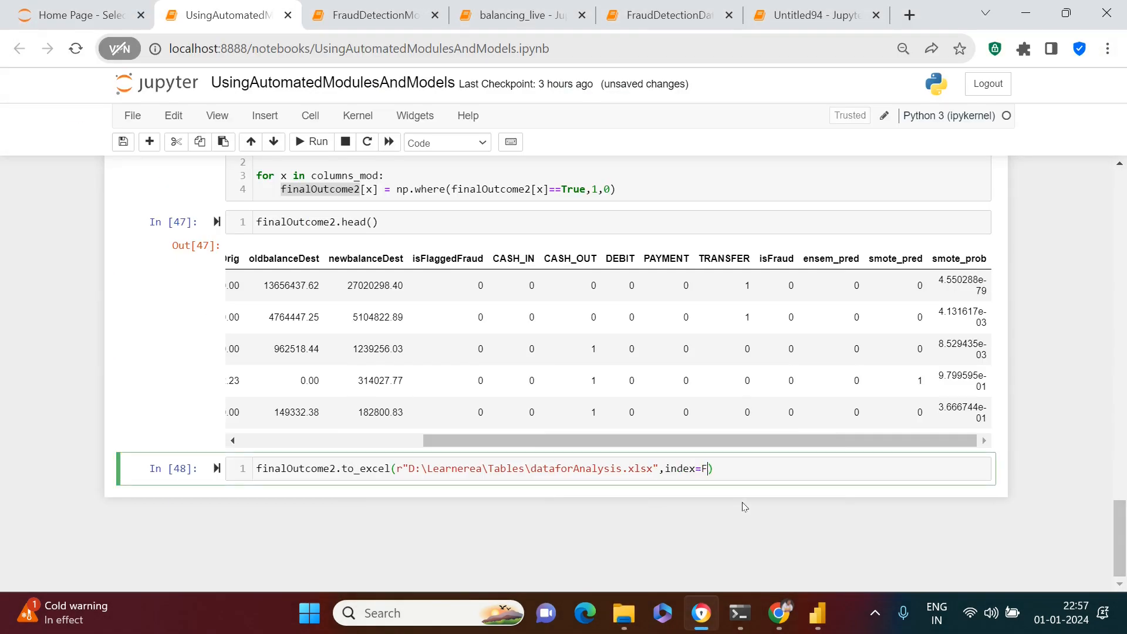
key(ctrl+Return)
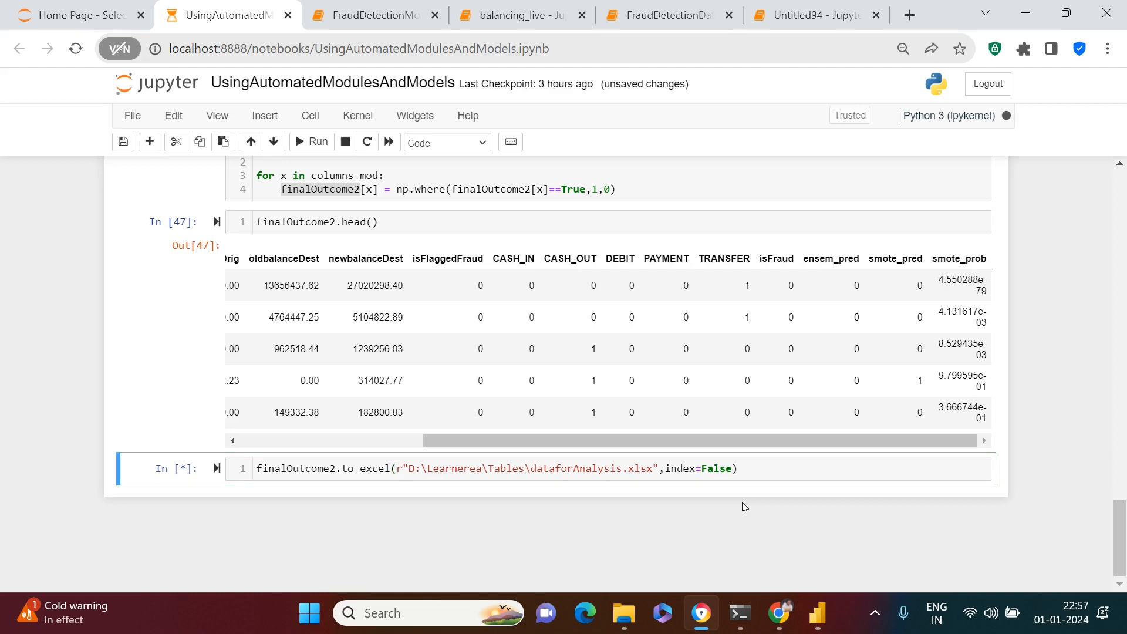
Open dataforAnalysis from the Tables folder in File Explorer, inspect the exported columns in Excel, and close the workbook
click(624, 613)
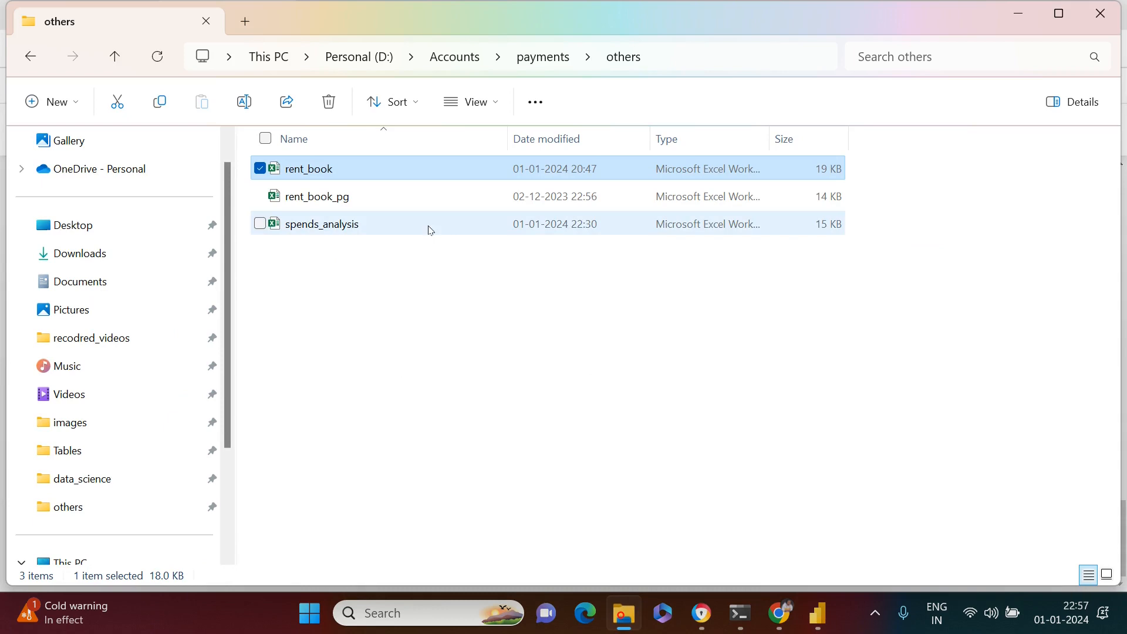
click(73, 458)
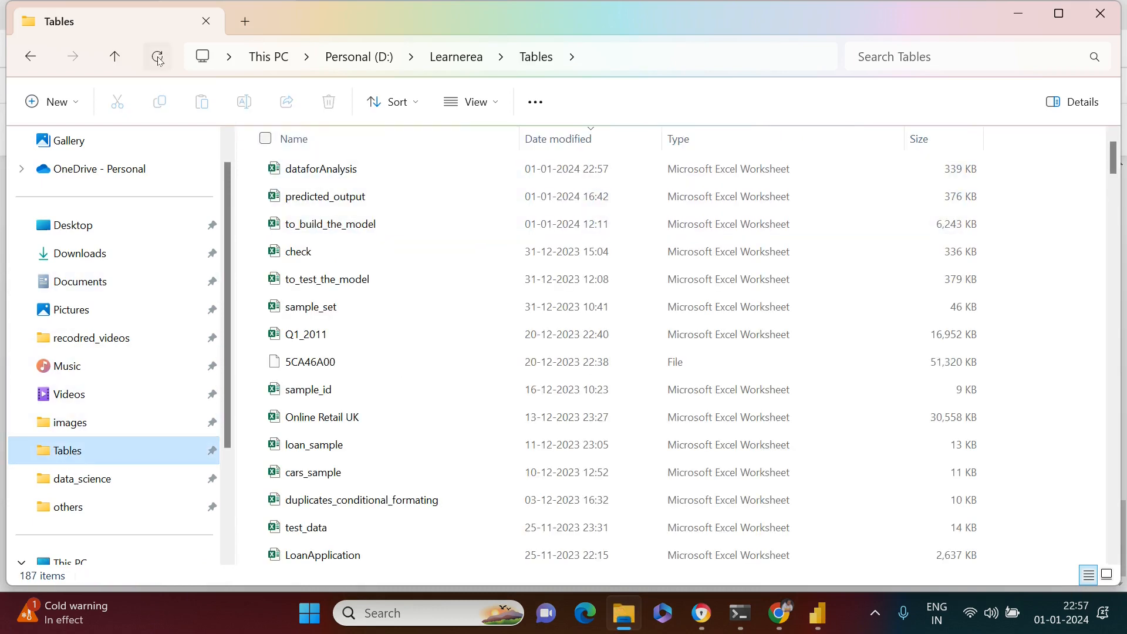
click(343, 172)
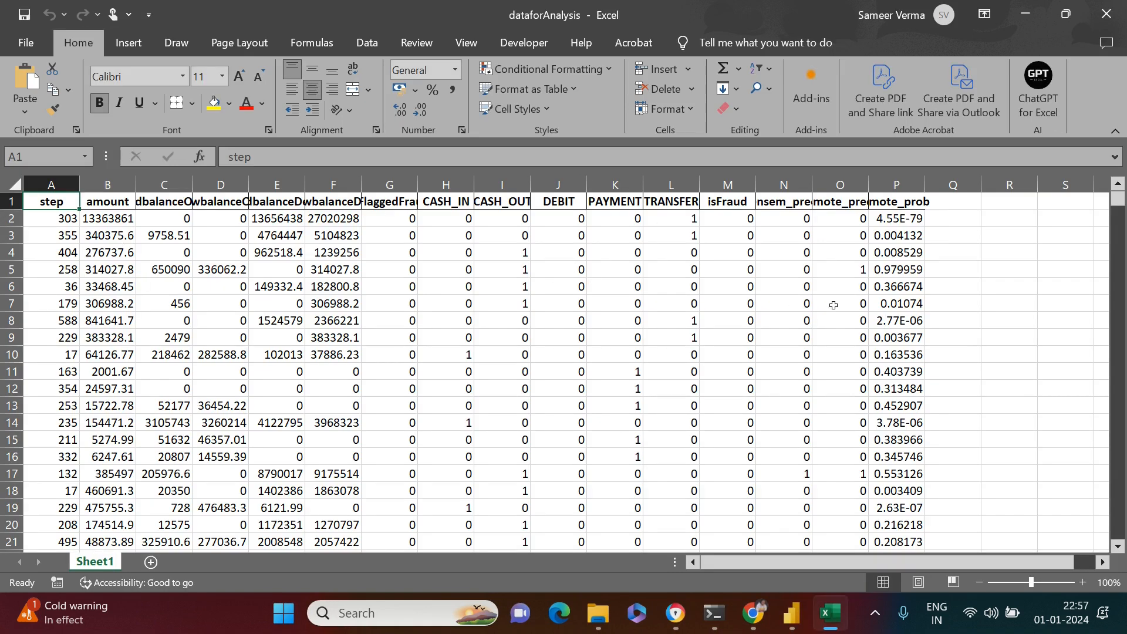
key(ctrl+w)
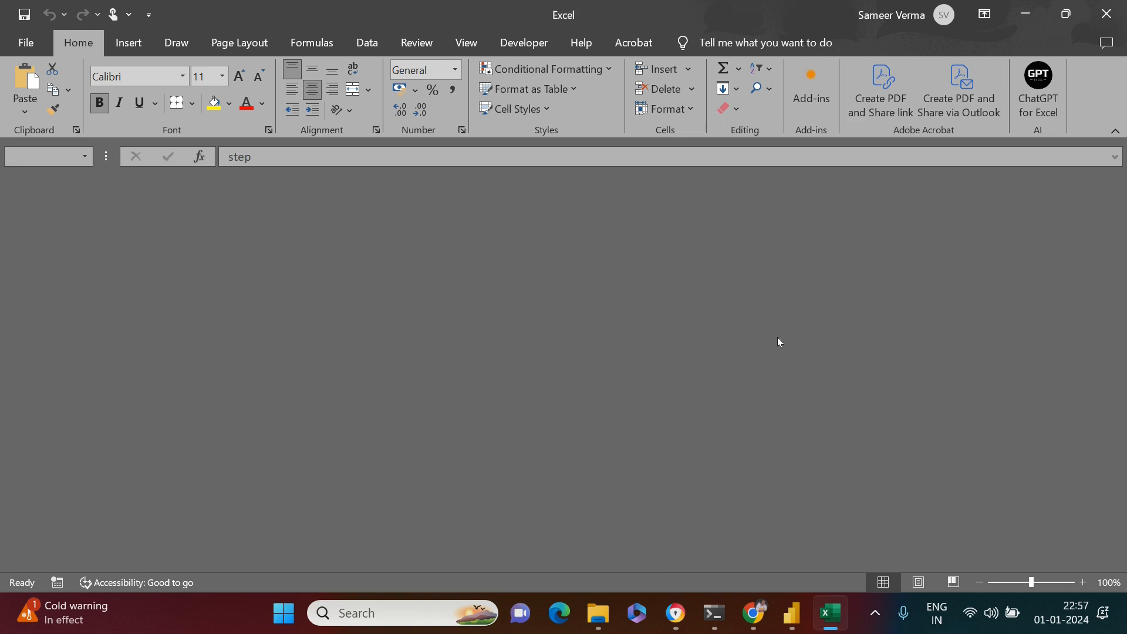
Switch to the untitled Power BI Desktop report and import the dataforAnalysis Excel workbook from the Tables folder
mouse_move(792, 610)
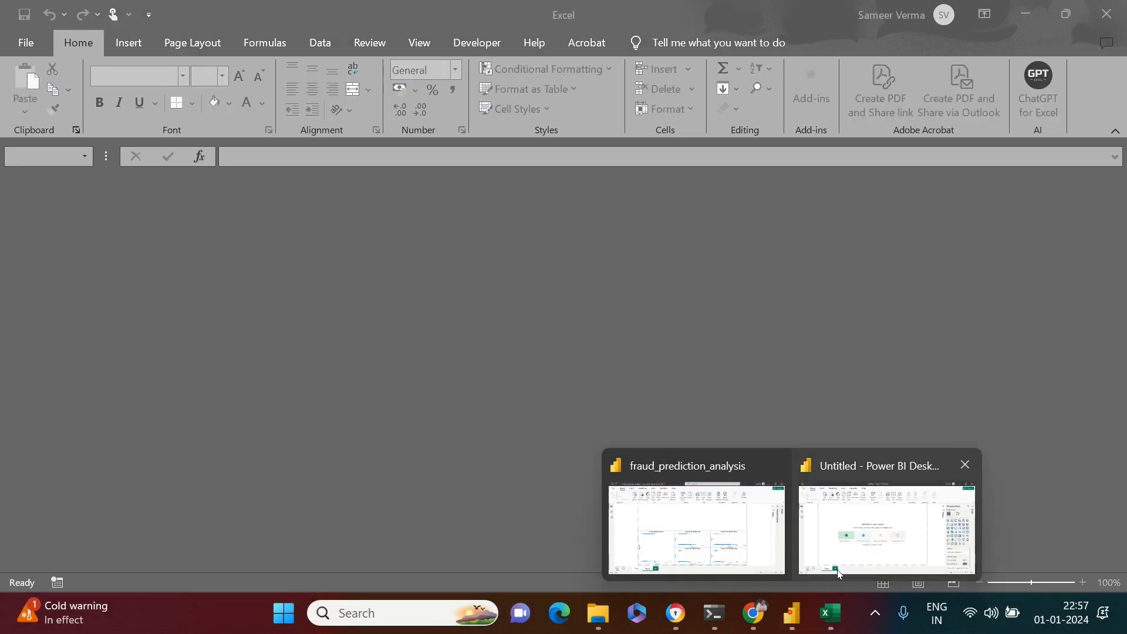
click(869, 528)
click(321, 355)
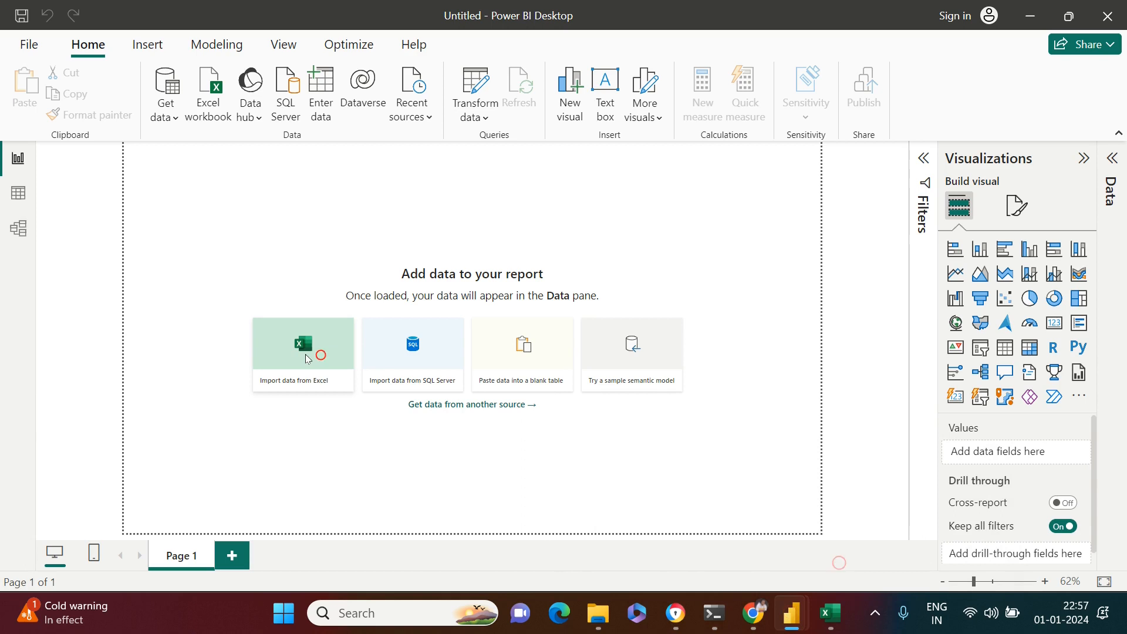
mouse_move(753, 613)
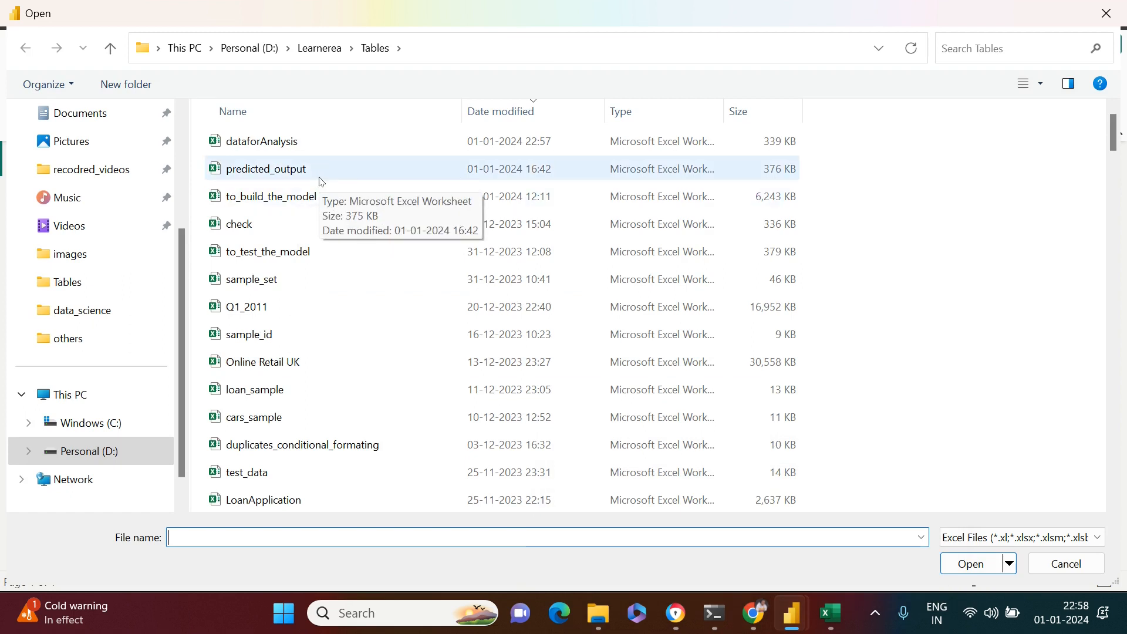
click(285, 148)
click(971, 566)
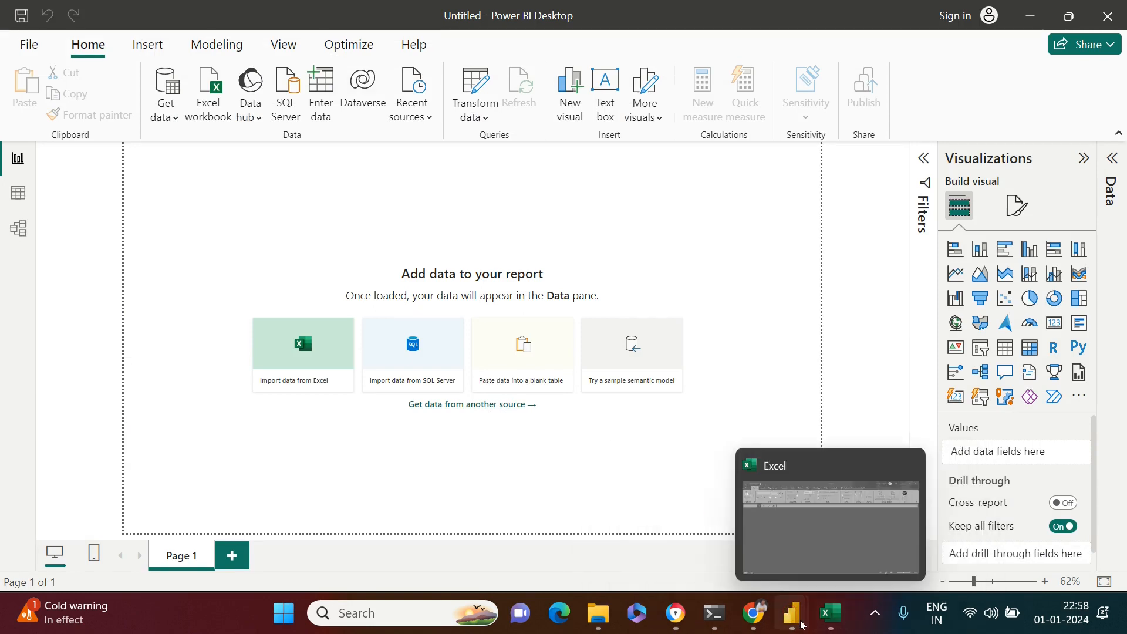
Switch to the fraud_prediction_analysis Power BI report to view the fraud prediction charts on Page 2
mouse_move(792, 622)
click(740, 556)
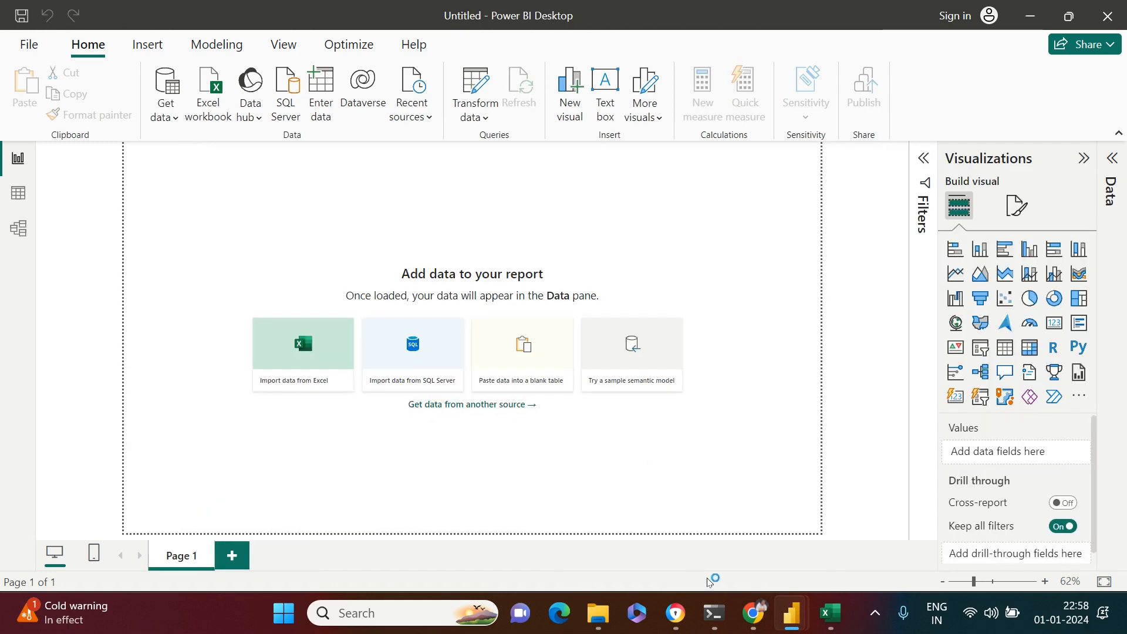
mouse_move(789, 611)
click(720, 529)
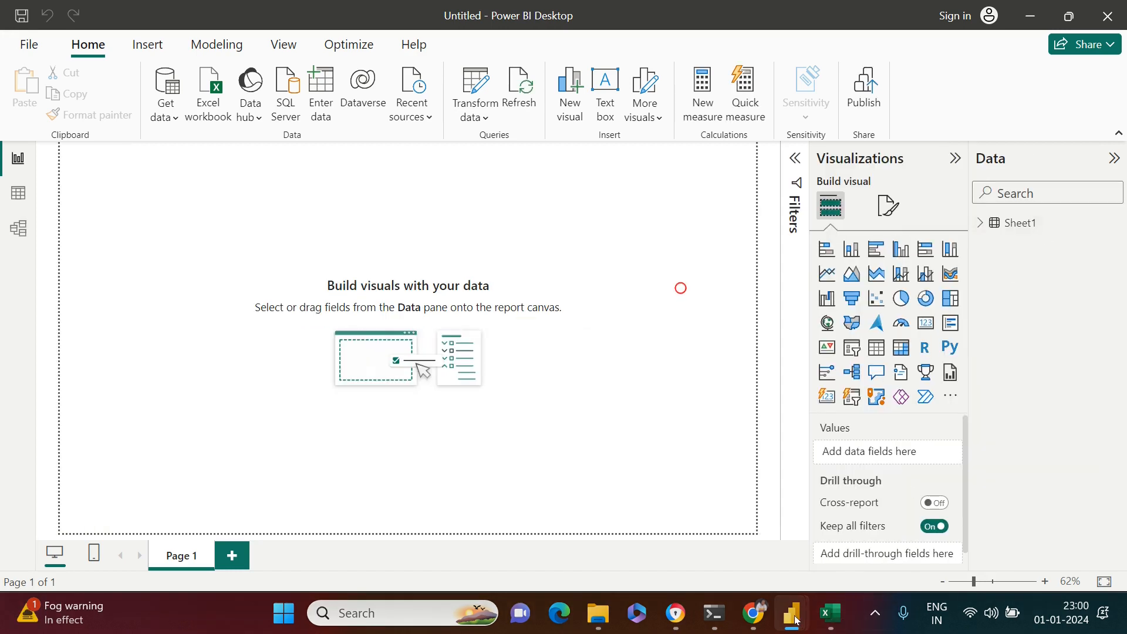
mouse_move(792, 613)
click(696, 515)
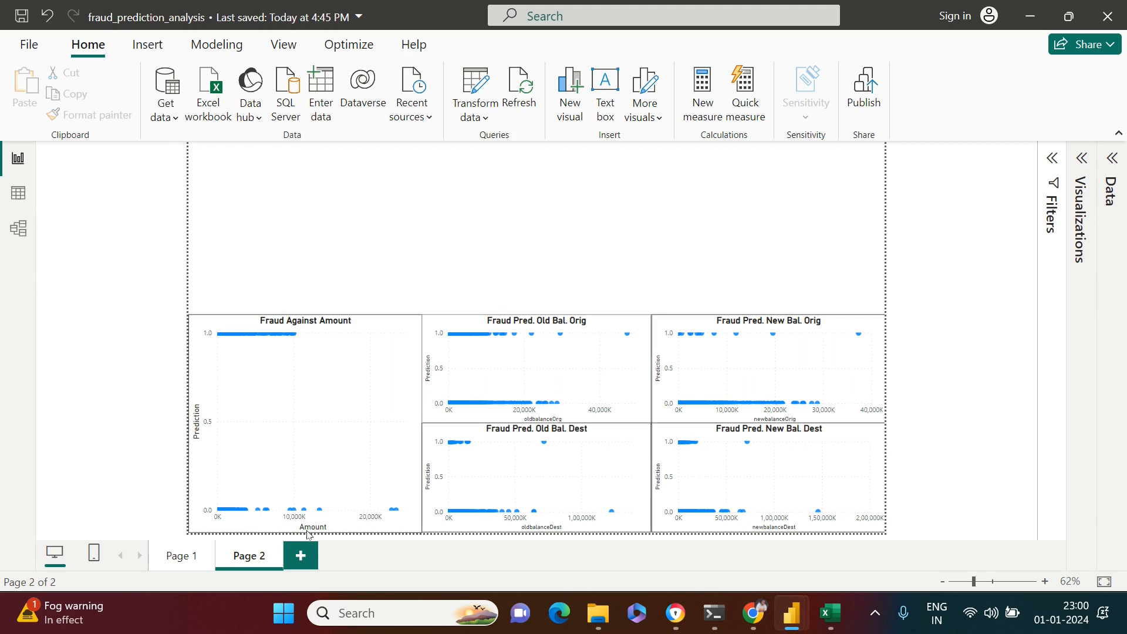
Examine the fraud prediction scatter charts on Page 2 for amount and the old and new origin and destination balances
mouse_move(319, 533)
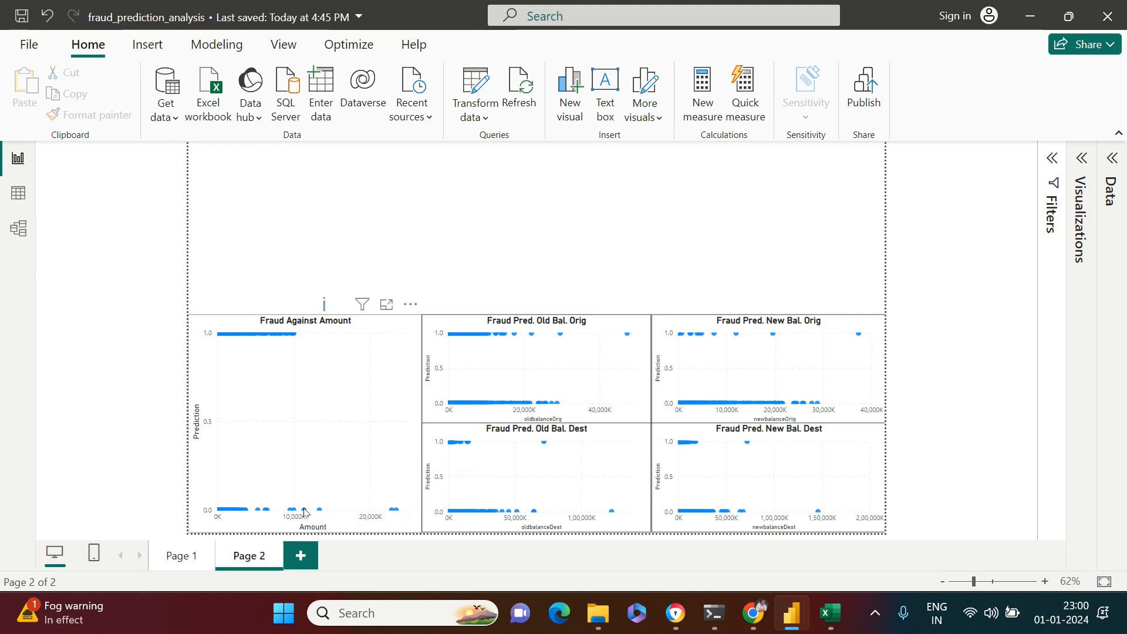
mouse_move(304, 513)
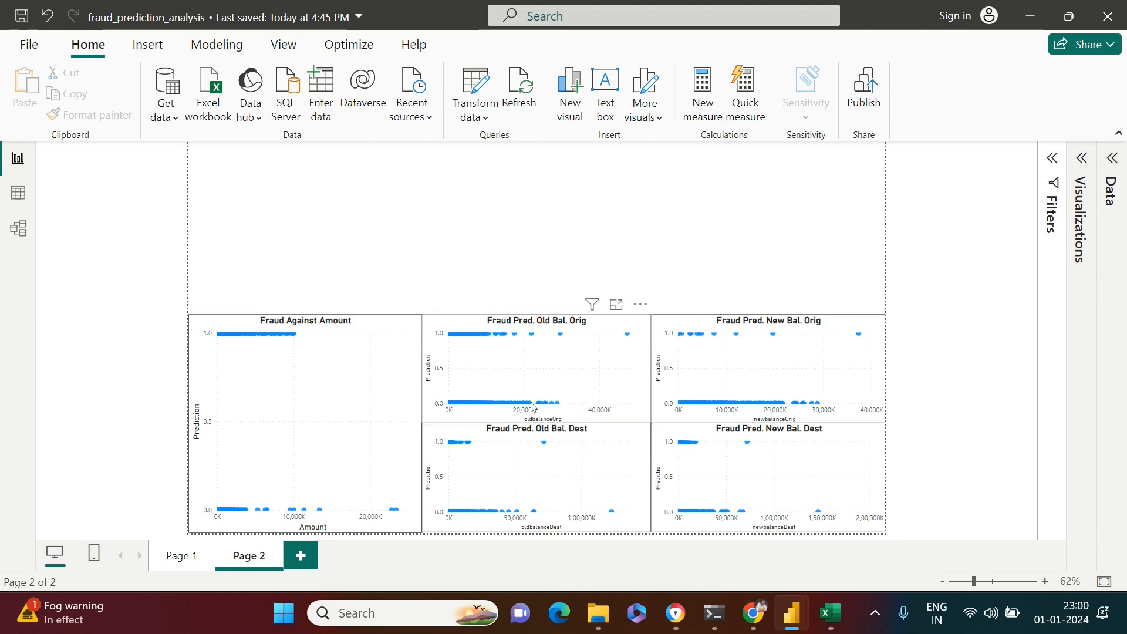
mouse_move(533, 406)
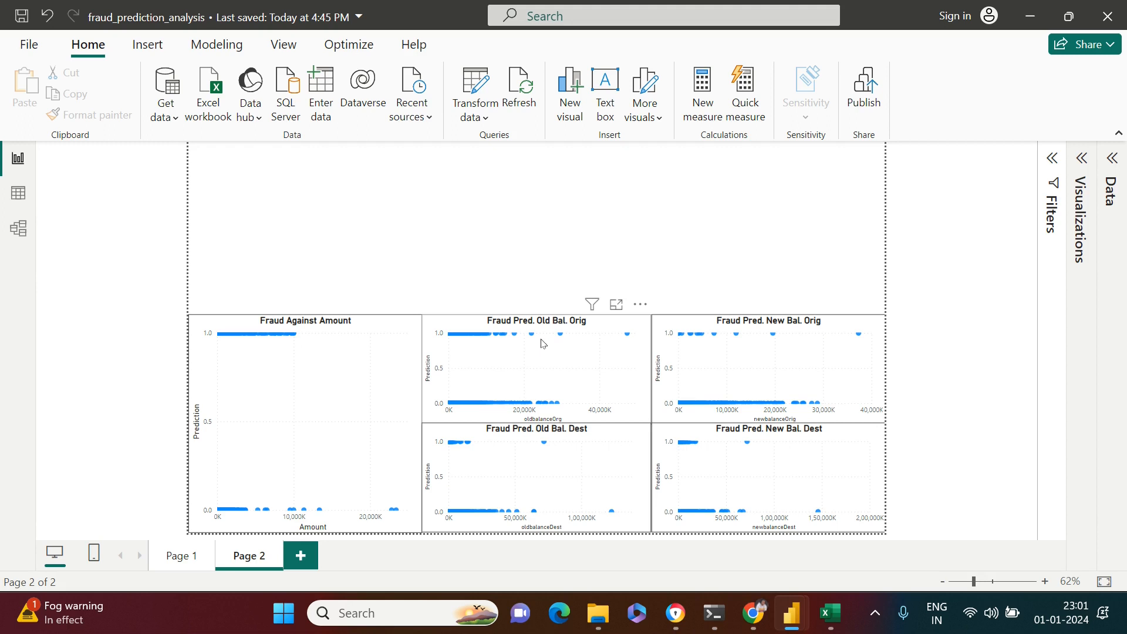
mouse_move(561, 338)
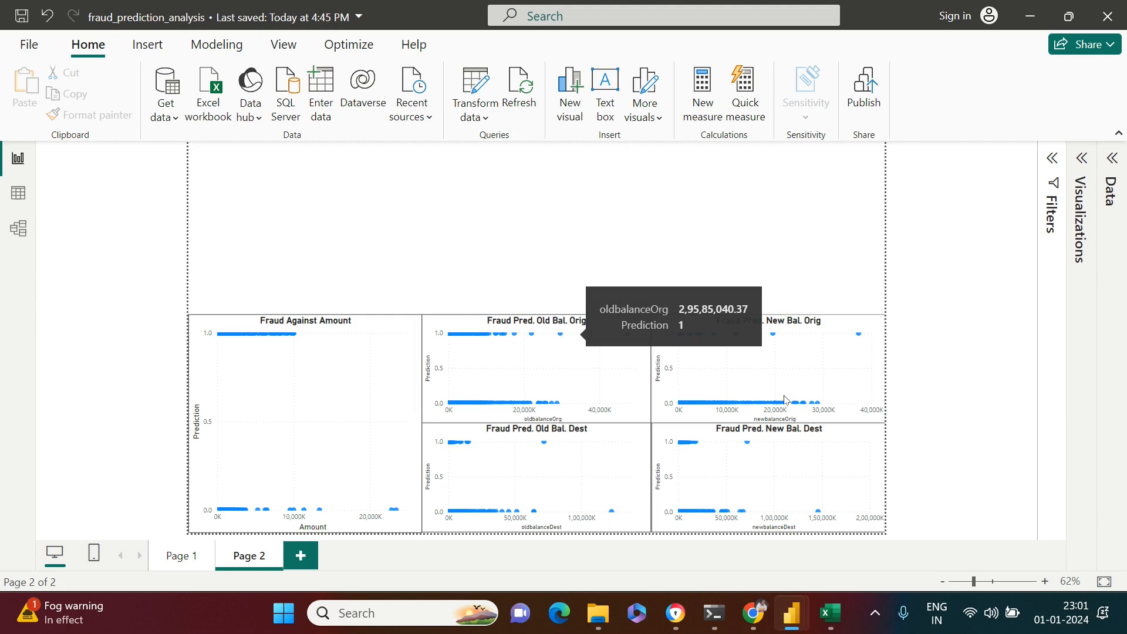
click(412, 242)
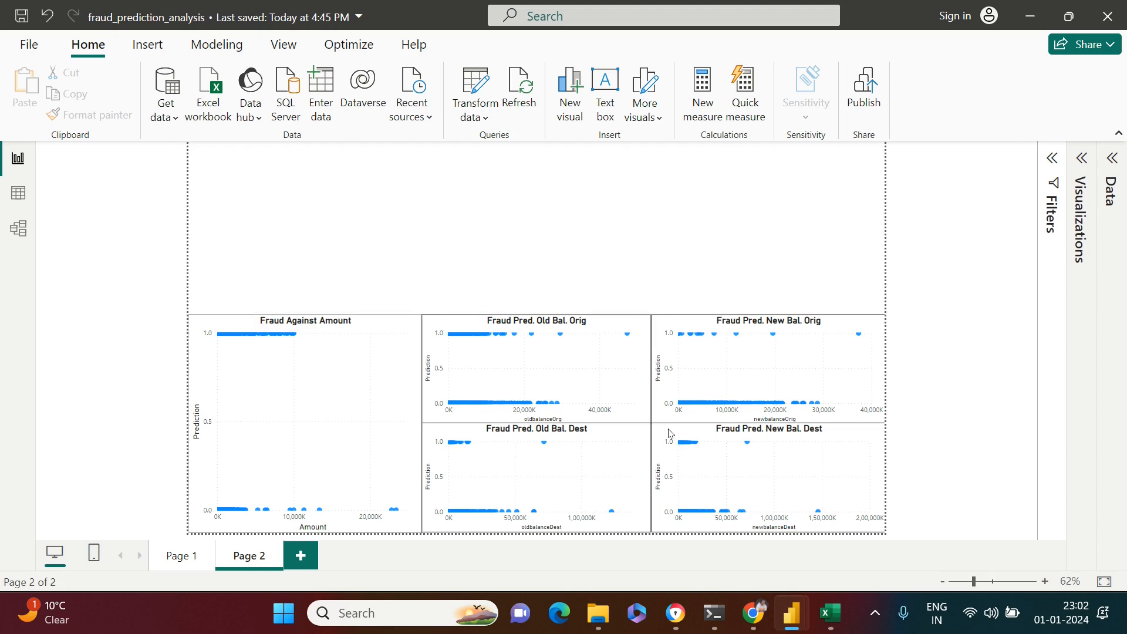
Switch to the untitled Power BI Desktop report and expand the Sheet1 table to list its fields
mouse_move(791, 613)
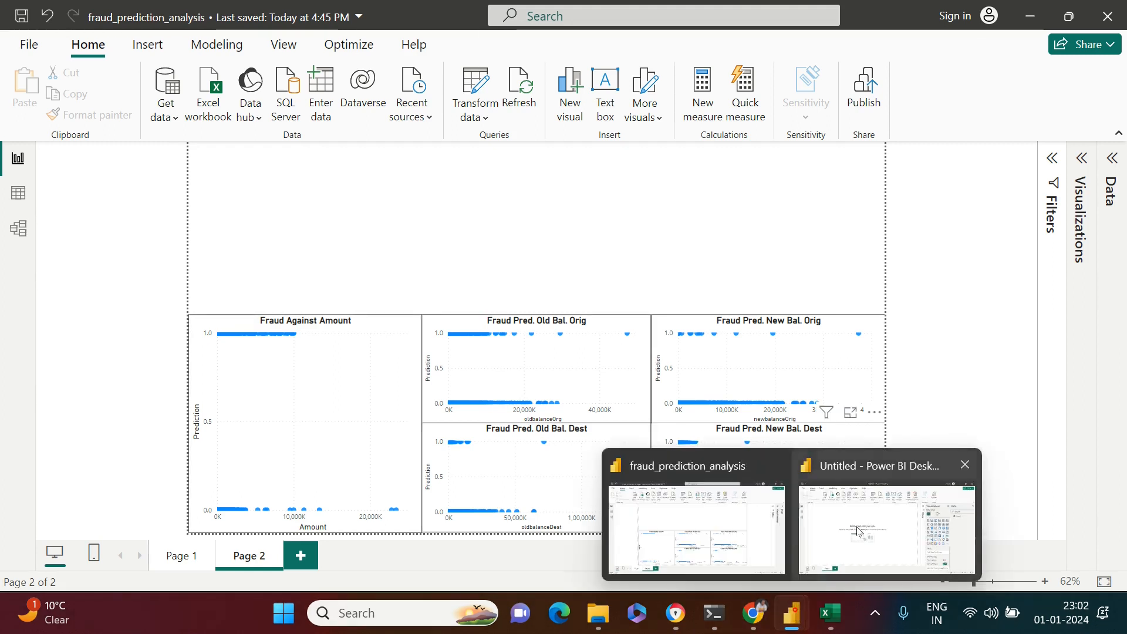
click(856, 531)
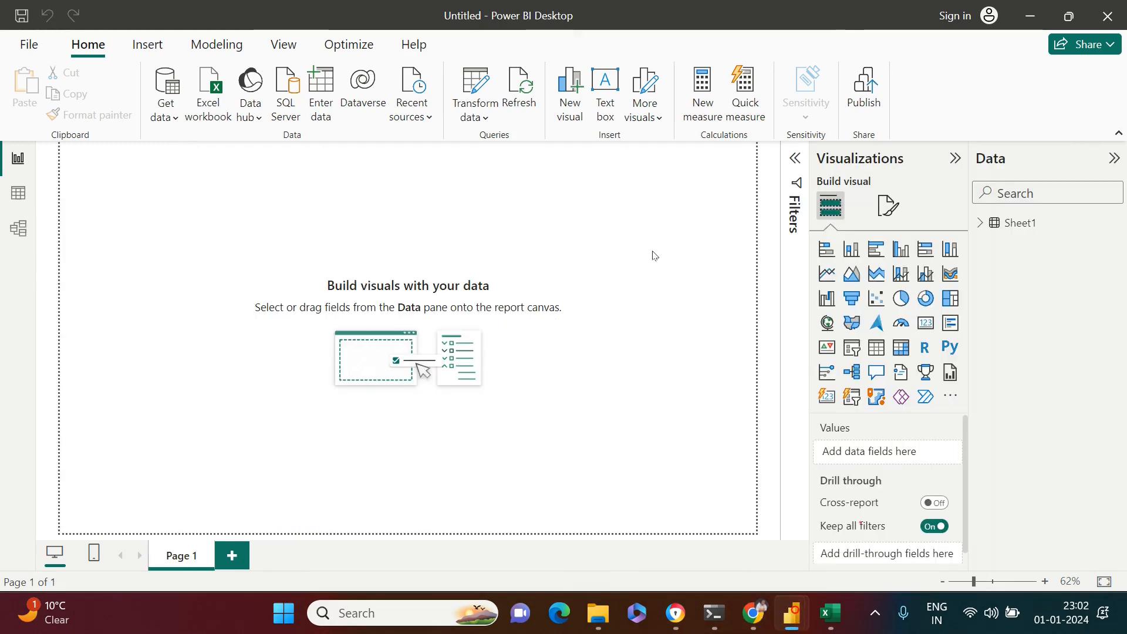
click(977, 224)
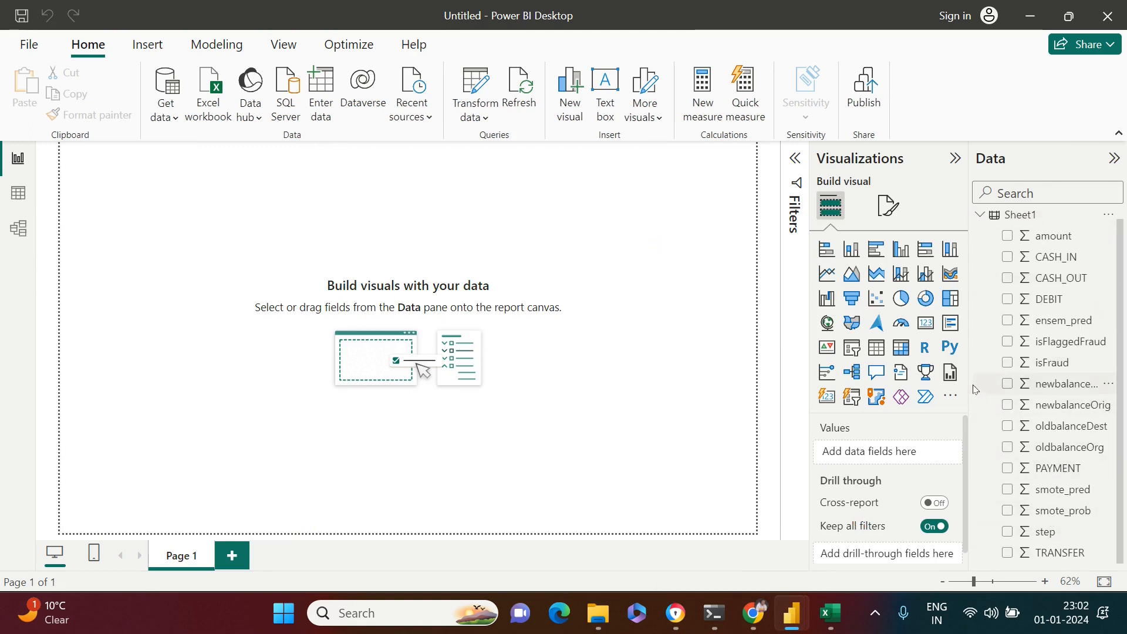
Insert a scatter chart on Page 1, collapse the filters, and move and enlarge the chart in the page's upper-left area
click(569, 314)
click(879, 300)
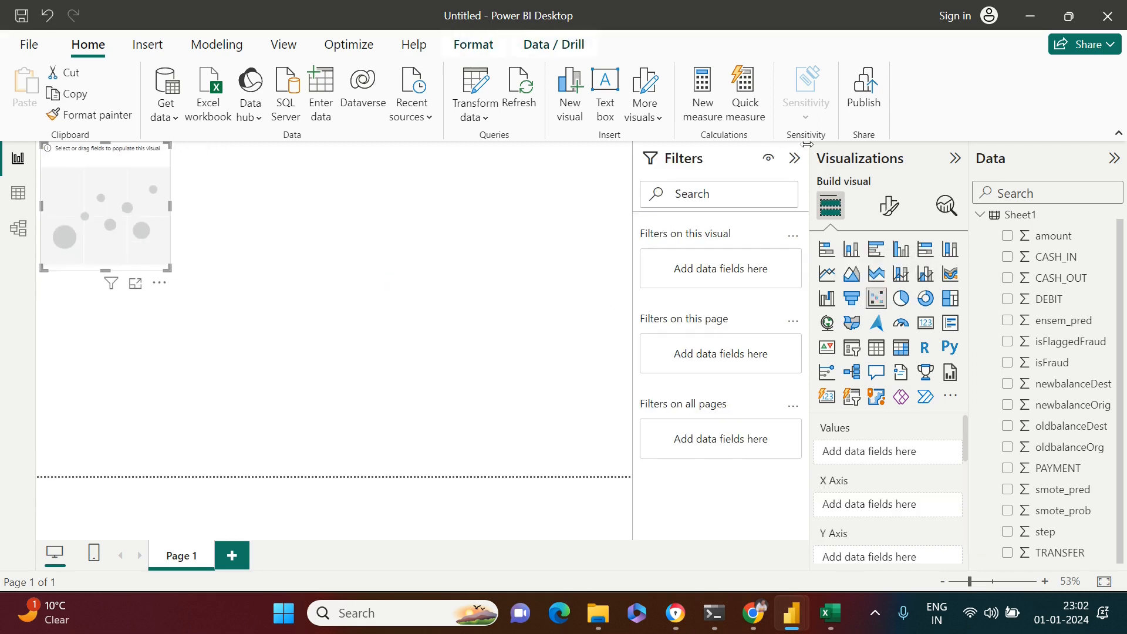
click(794, 158)
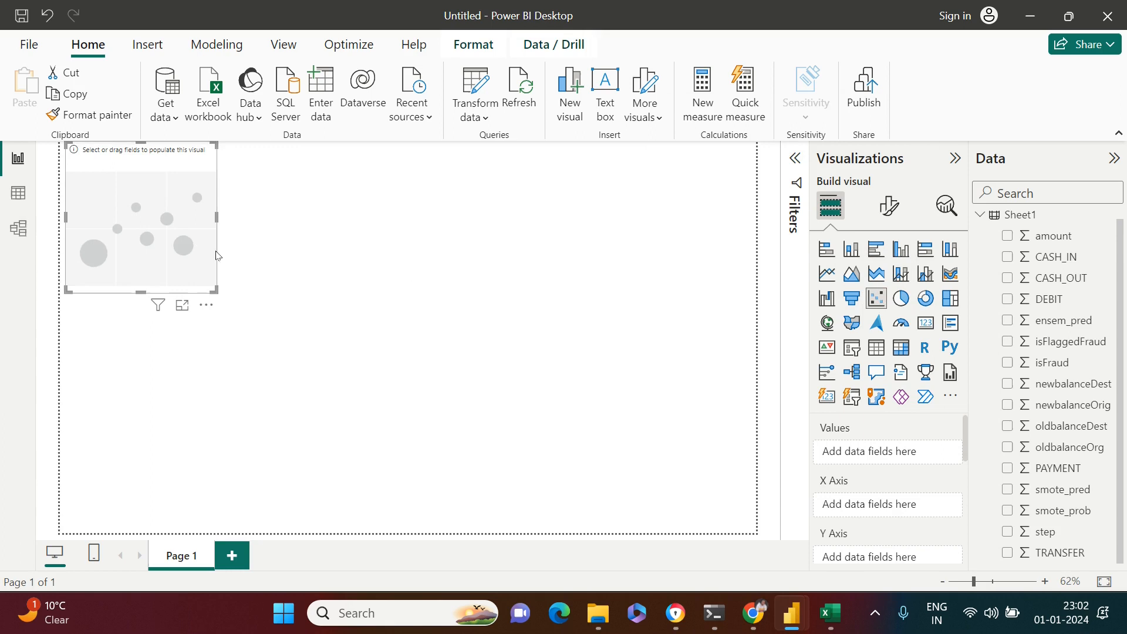
drag(202, 229, 262, 270)
drag(274, 333, 418, 357)
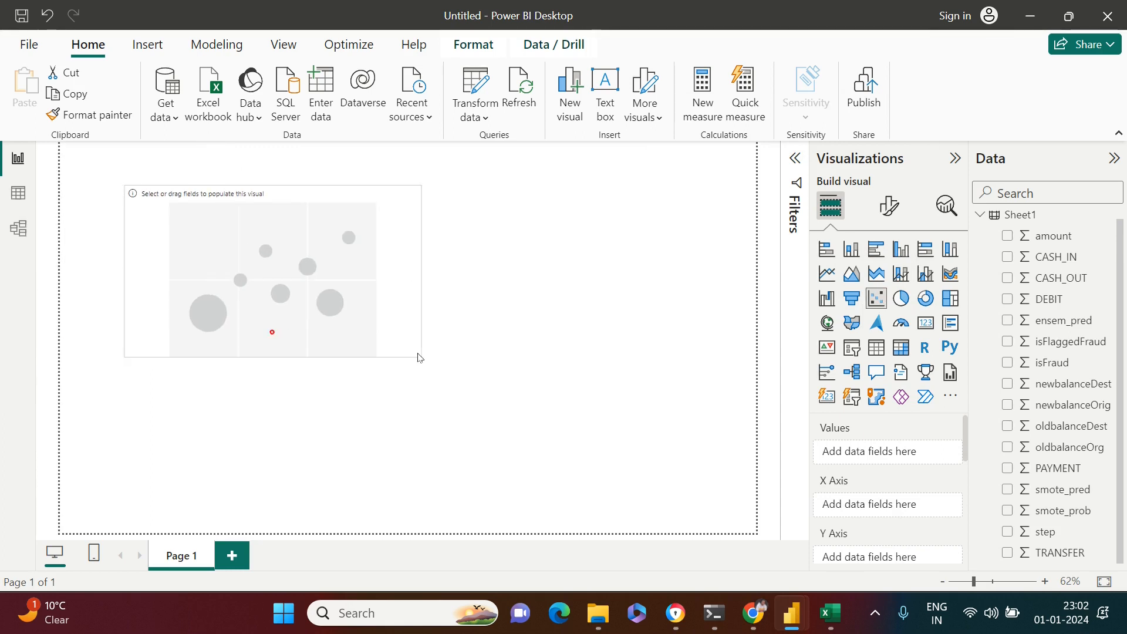
Assign amount to the scatter chart's X axis and ensem_pred to its Y axis
scroll(1091, 365, up, 1)
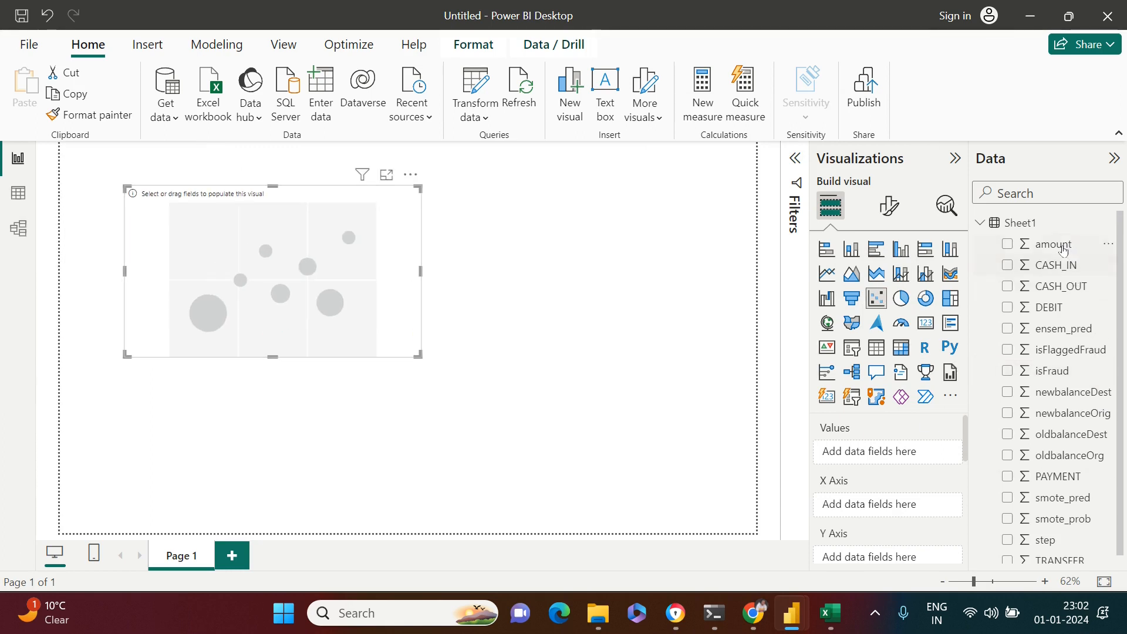
drag(1043, 241, 885, 510)
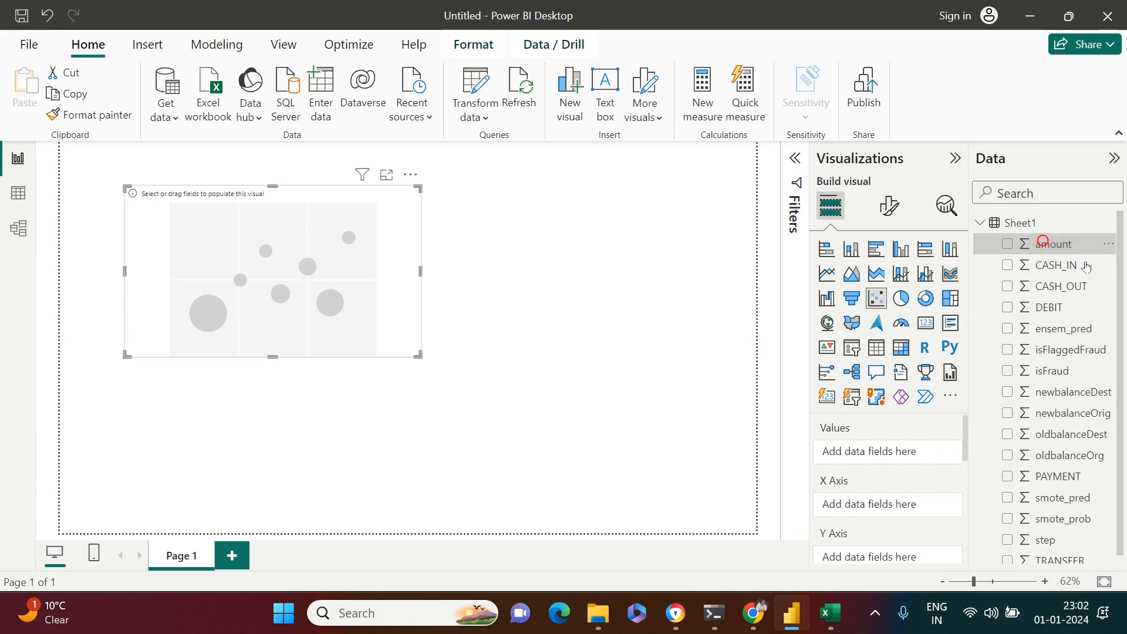
drag(1045, 337, 913, 447)
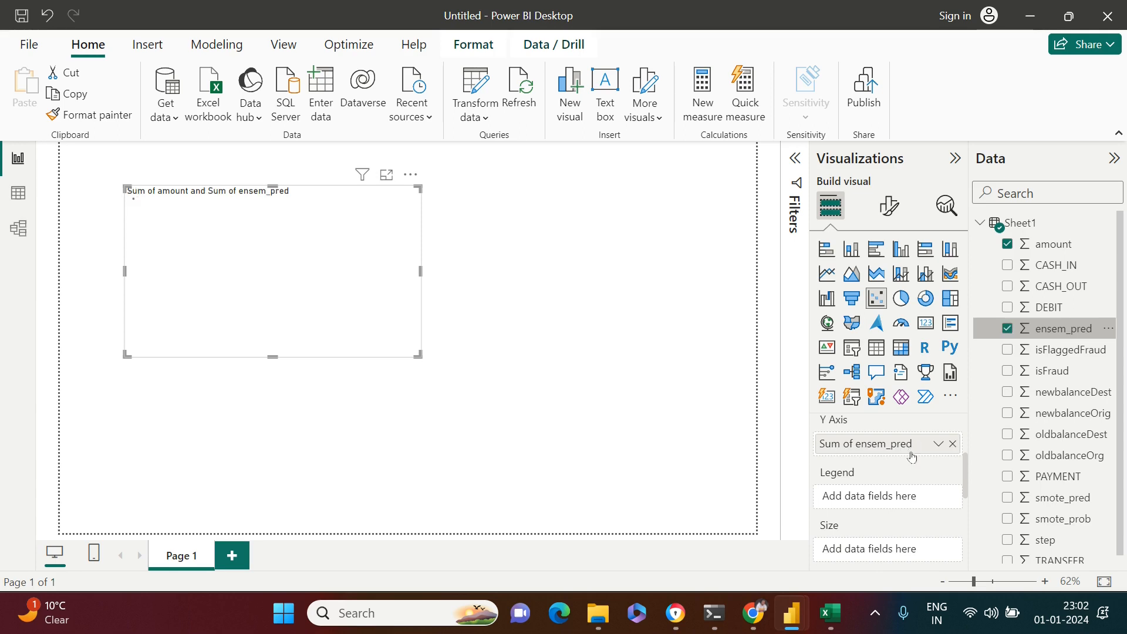
Set both amount on the X axis and ensem_pred on the Y axis to Don't summarize
scroll(942, 470, up, 1)
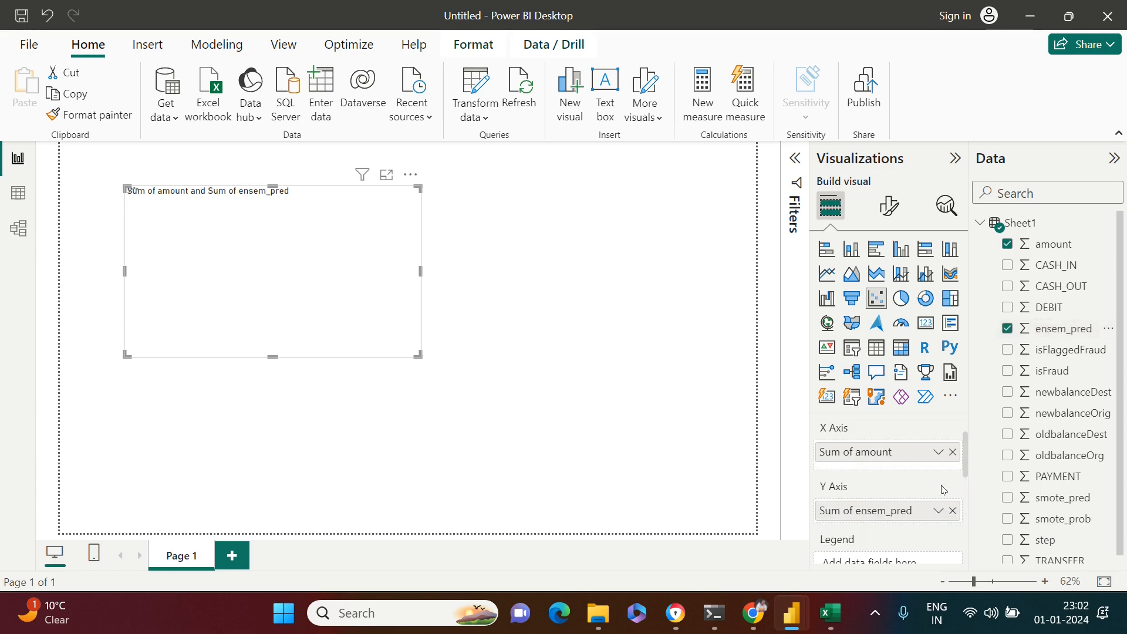
click(938, 453)
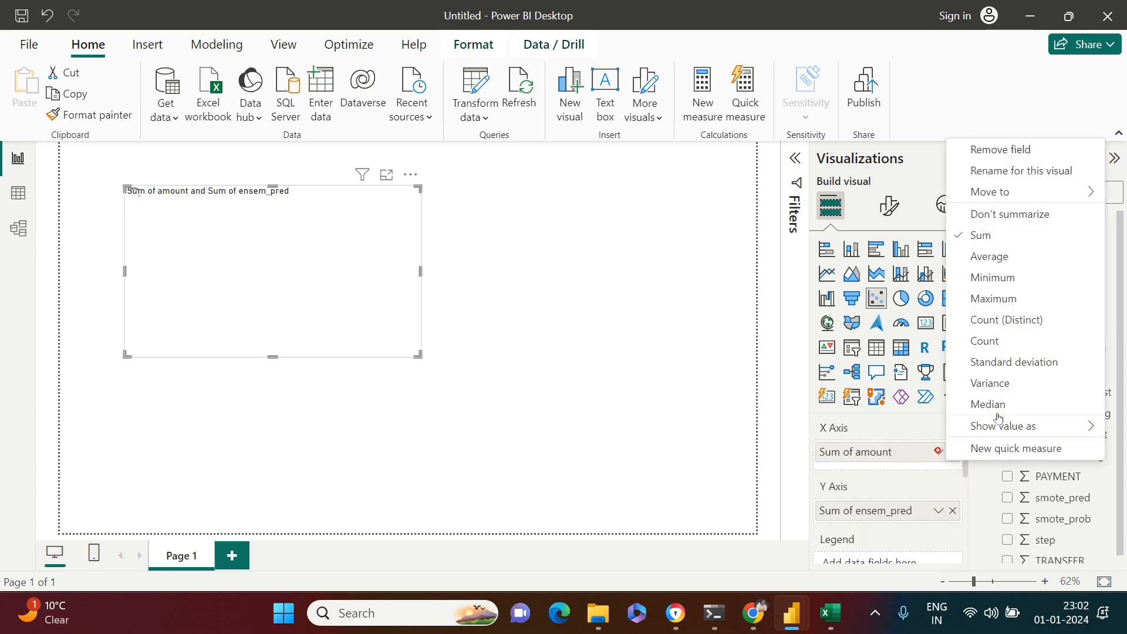
click(1007, 215)
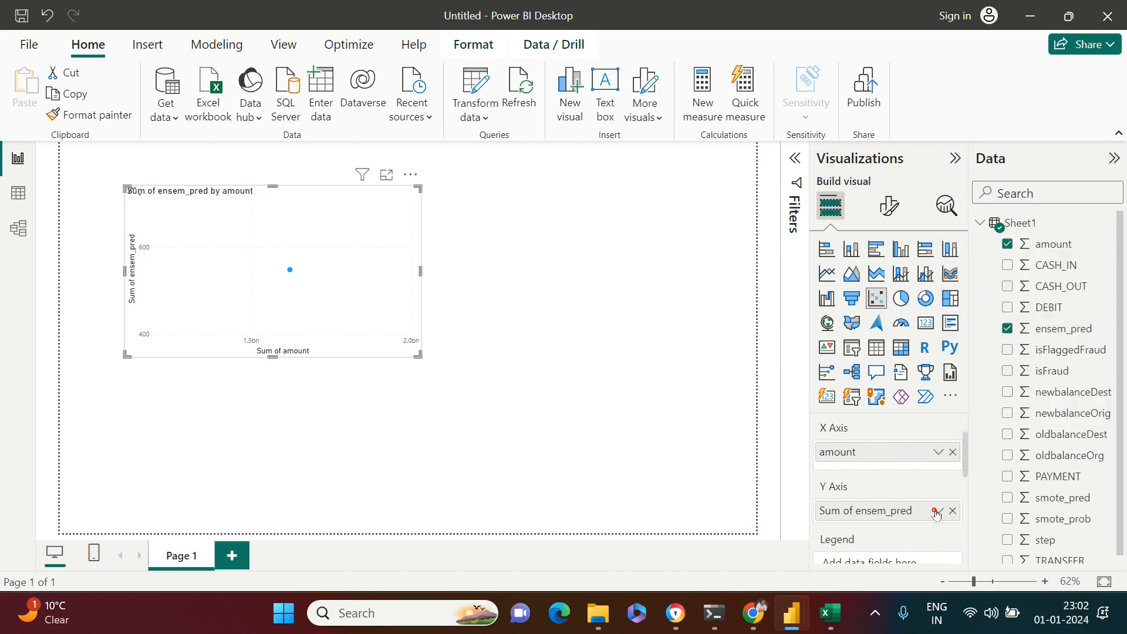
click(936, 512)
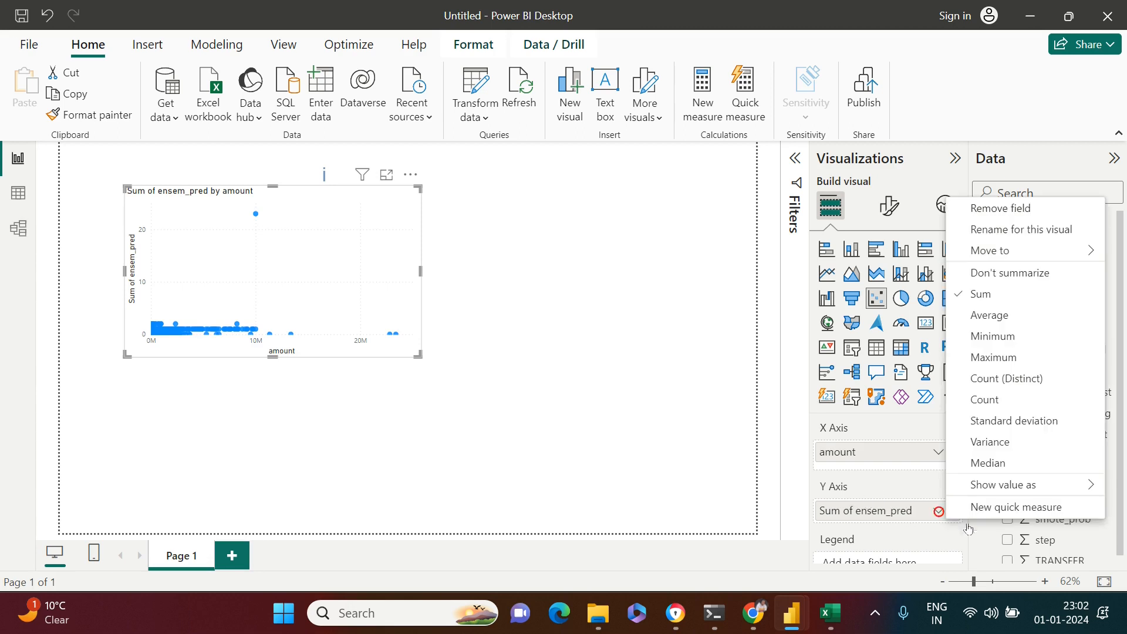
click(992, 274)
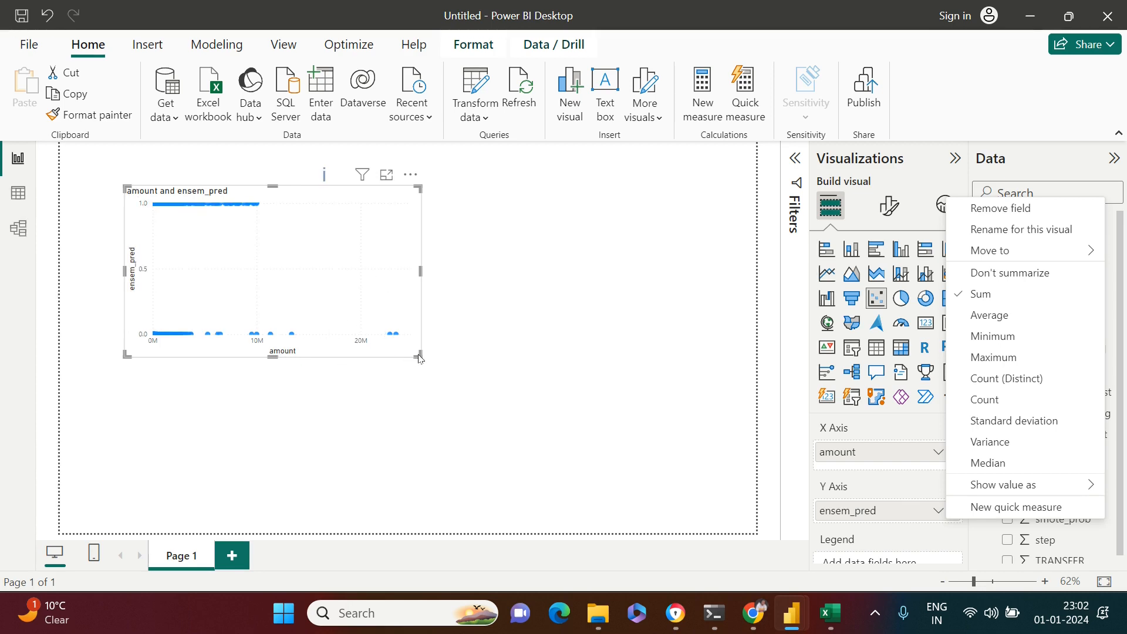
click(775, 294)
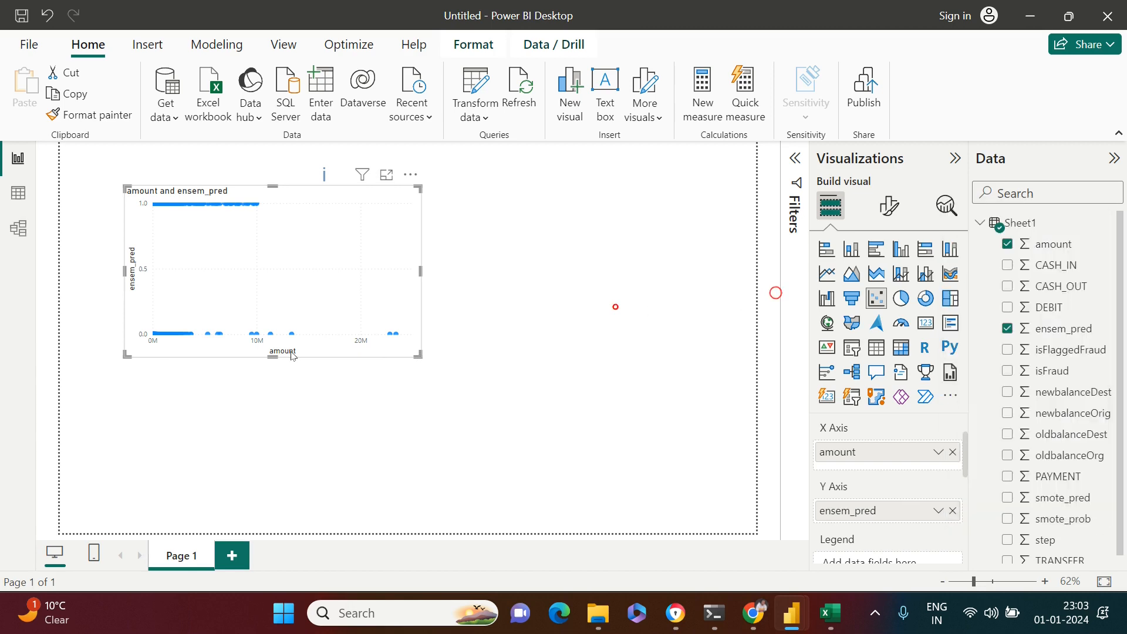
Set the display units of the scatter chart's X-axis values to Thousands
click(272, 358)
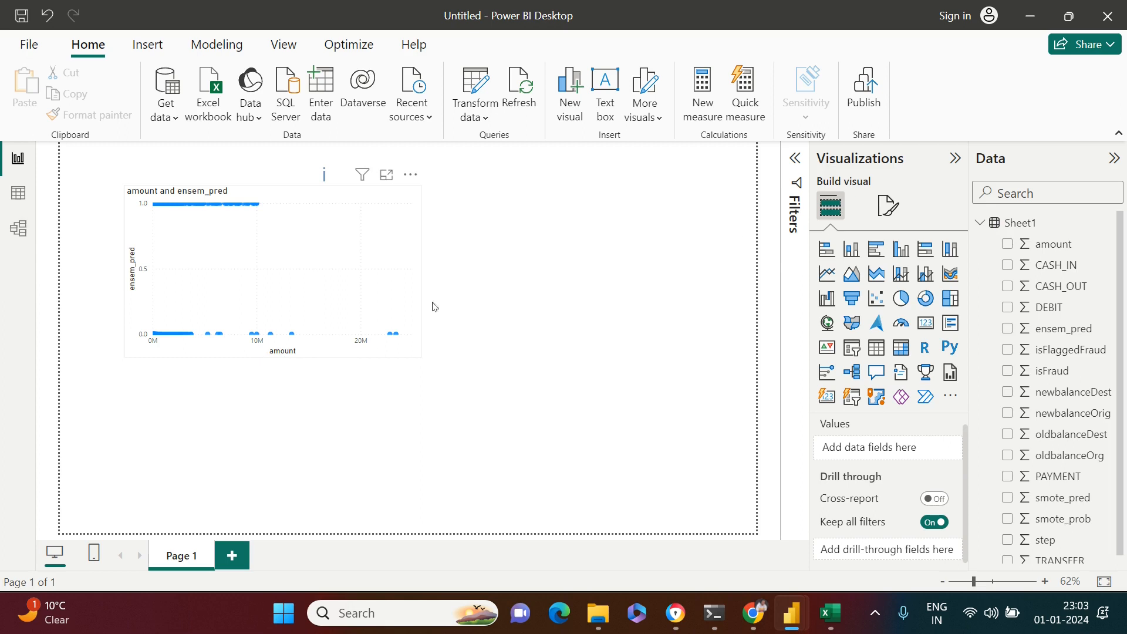
click(326, 354)
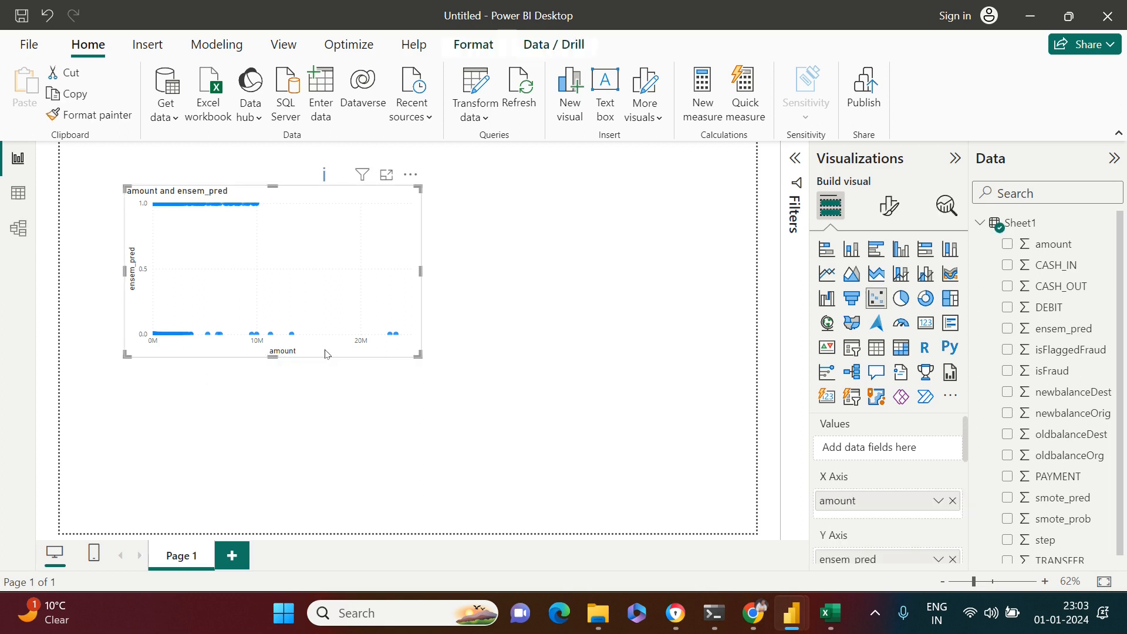
click(888, 205)
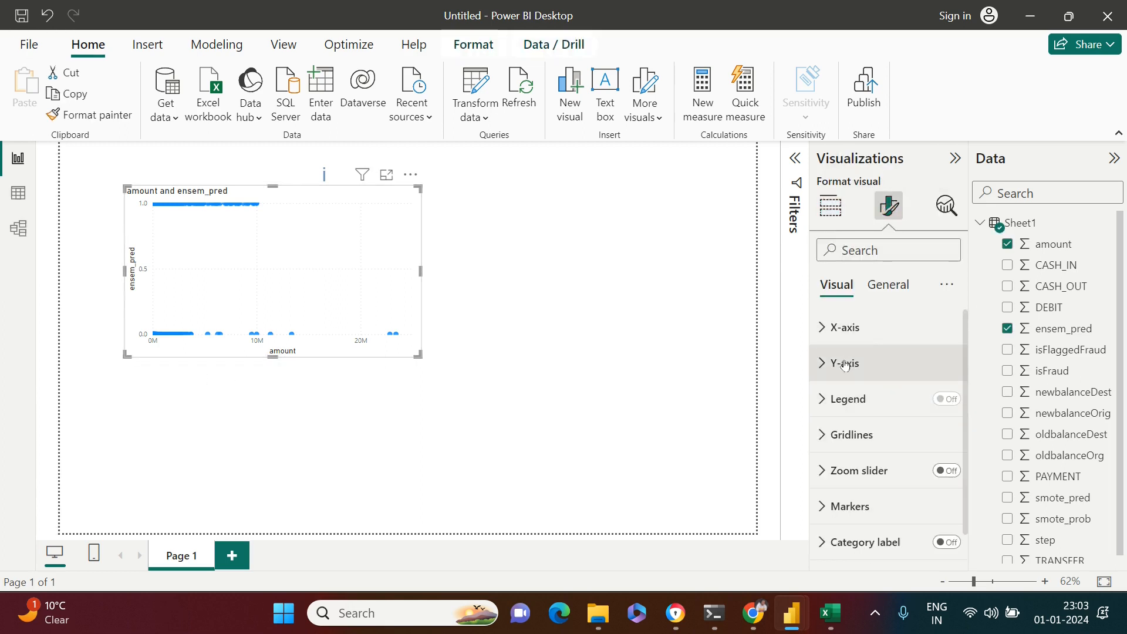
click(844, 329)
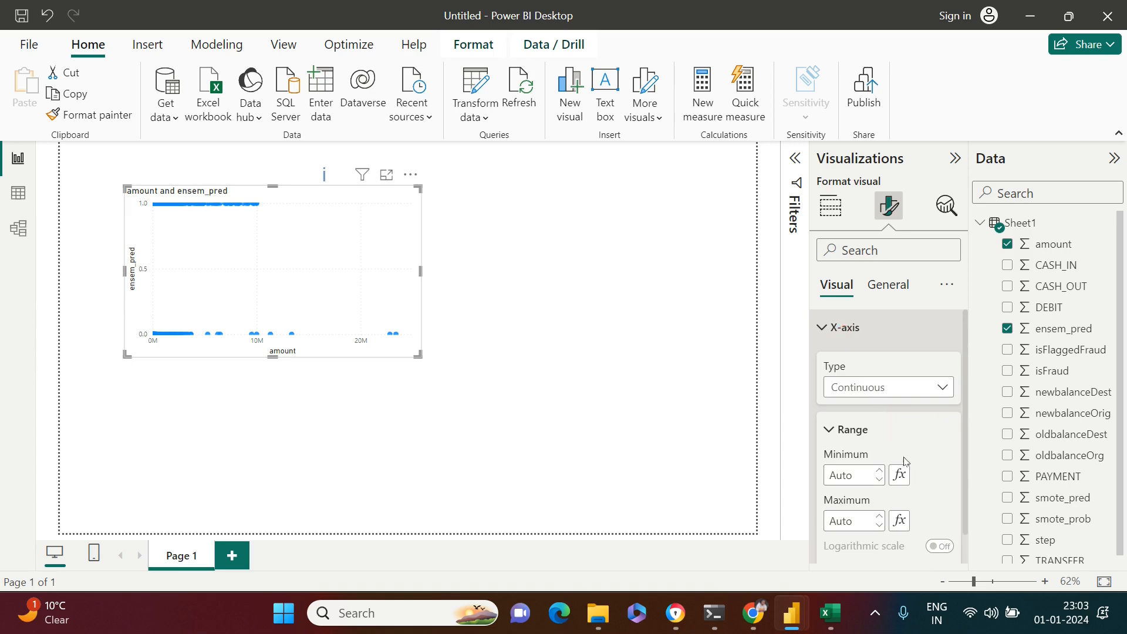
scroll(908, 459, down, 5)
scroll(907, 459, up, 2)
scroll(910, 437, up, 1)
click(864, 430)
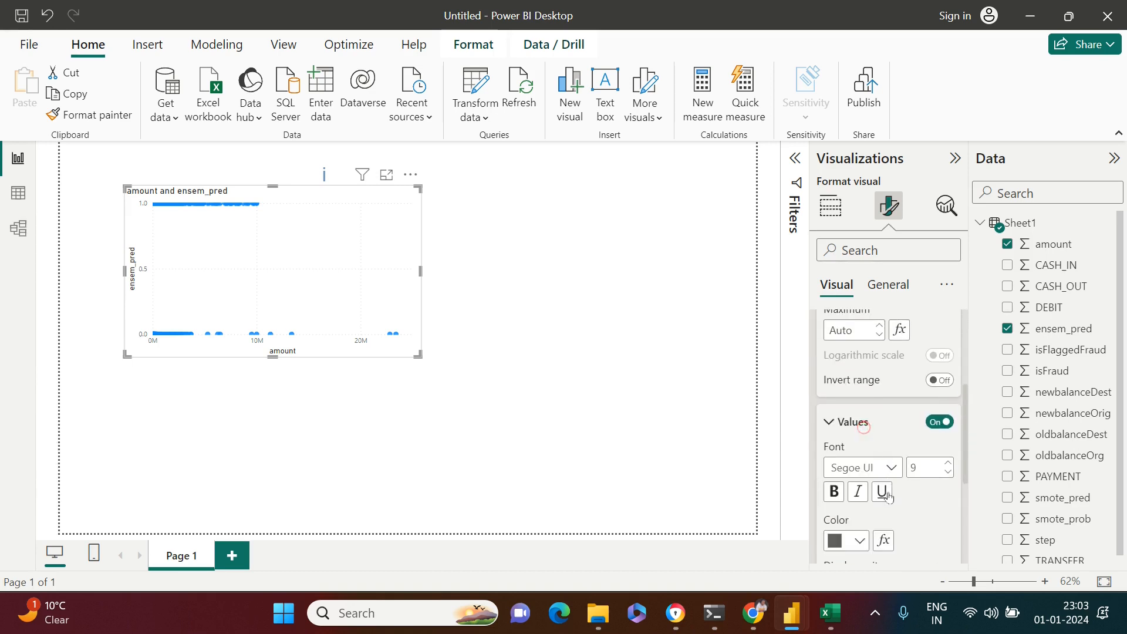
scroll(904, 487, down, 2)
scroll(911, 479, down, 2)
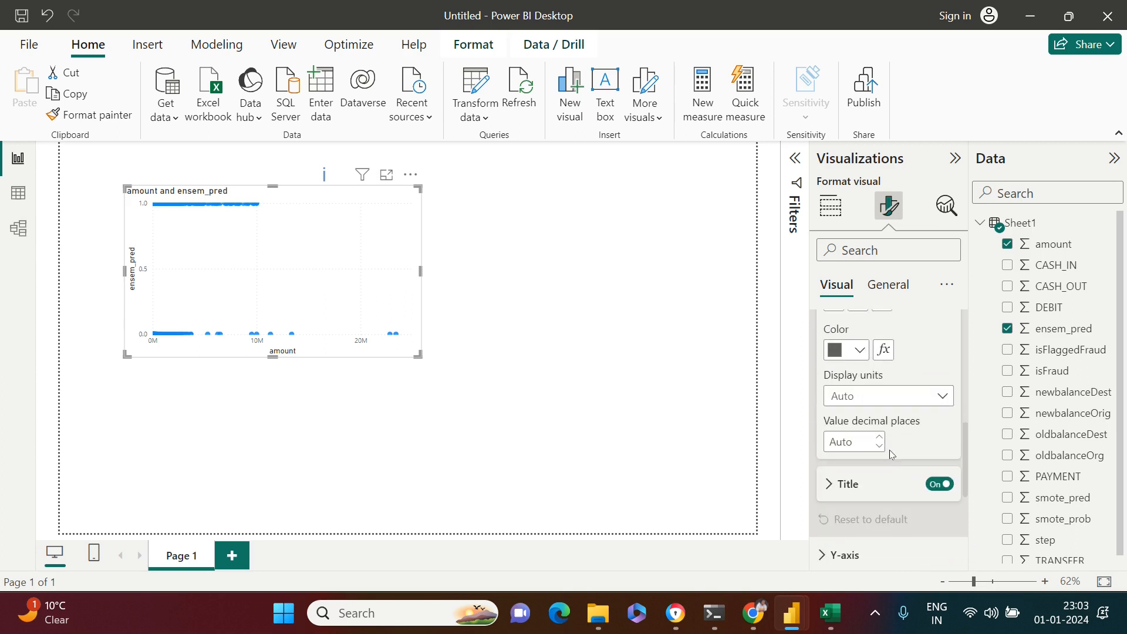
click(878, 396)
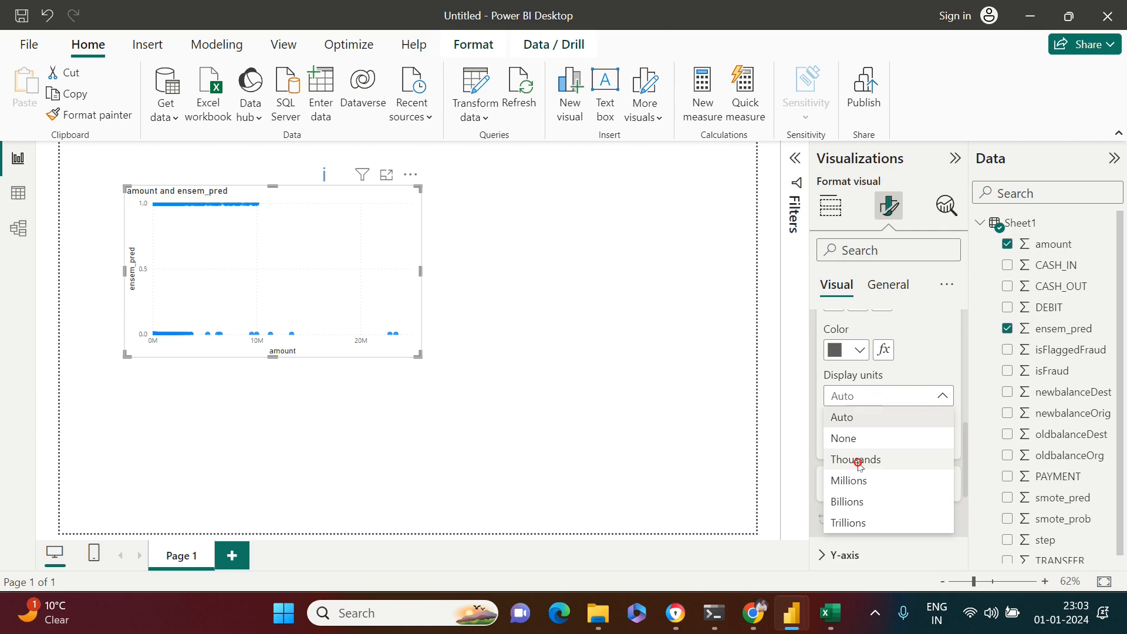
click(858, 463)
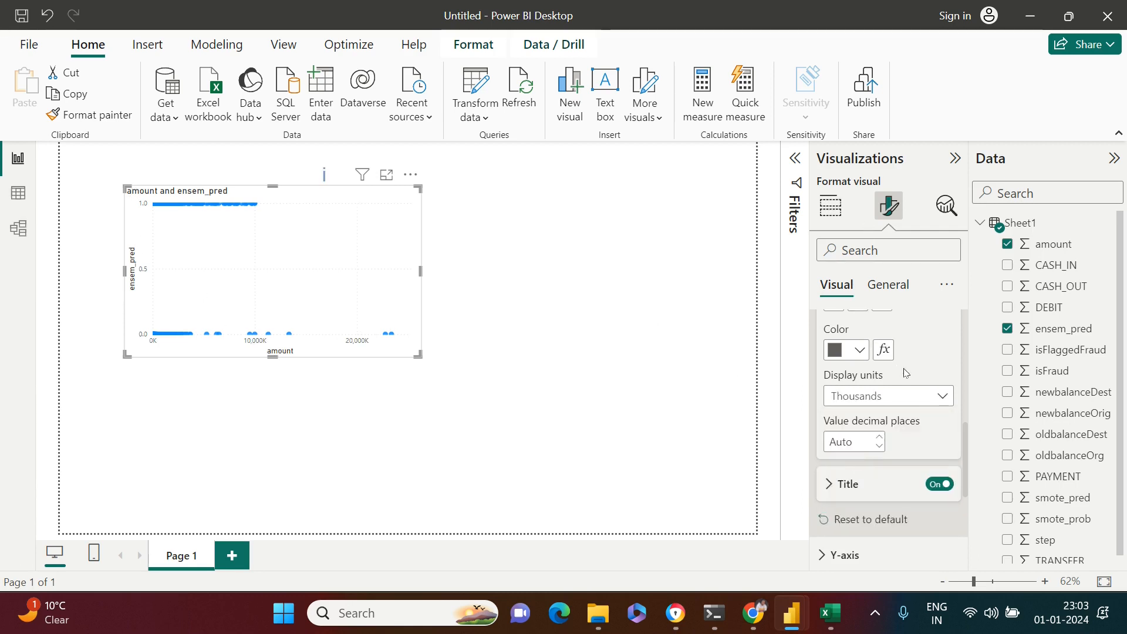
Change the scatter chart's title text to "Fraud Prediction agianst Amount"
scroll(879, 287, up, 5)
click(879, 286)
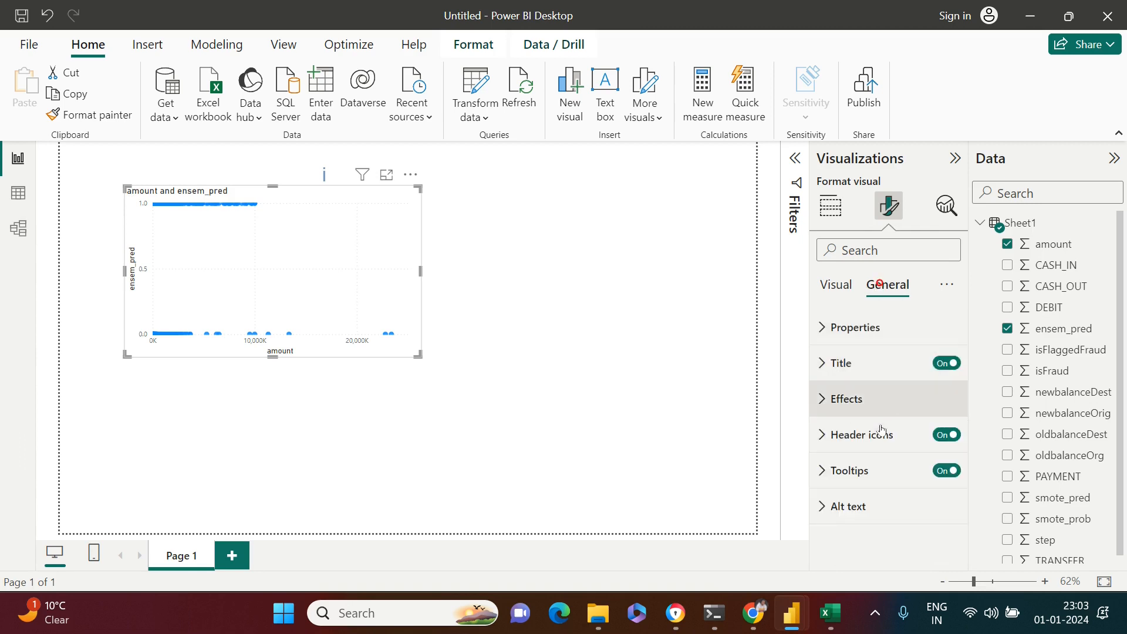
click(833, 364)
click(871, 450)
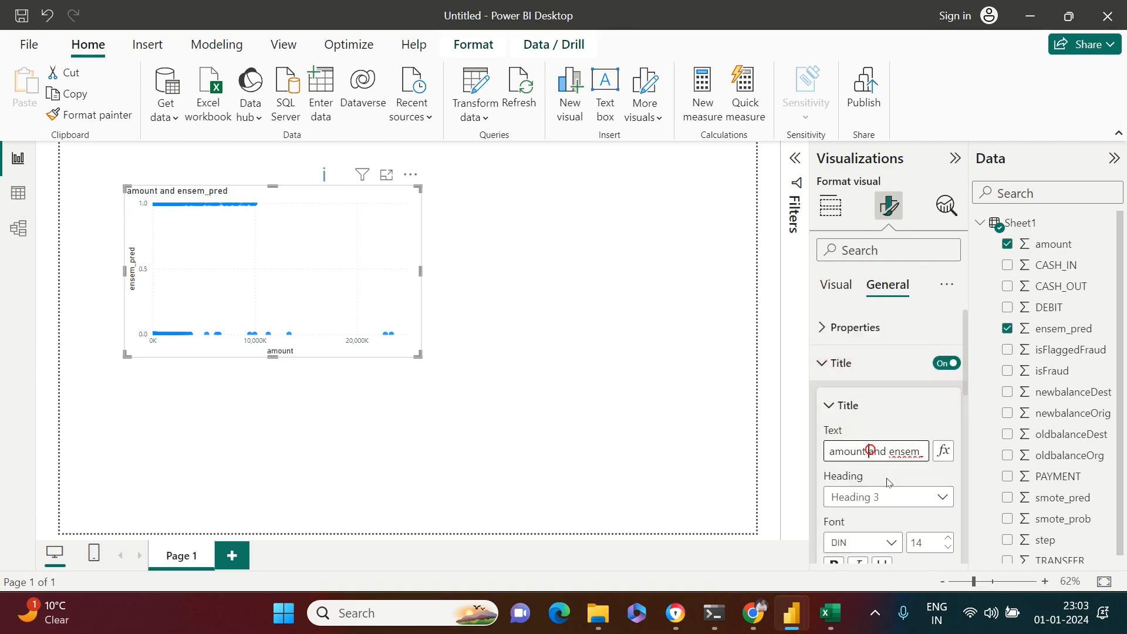
key(ctrl+a)
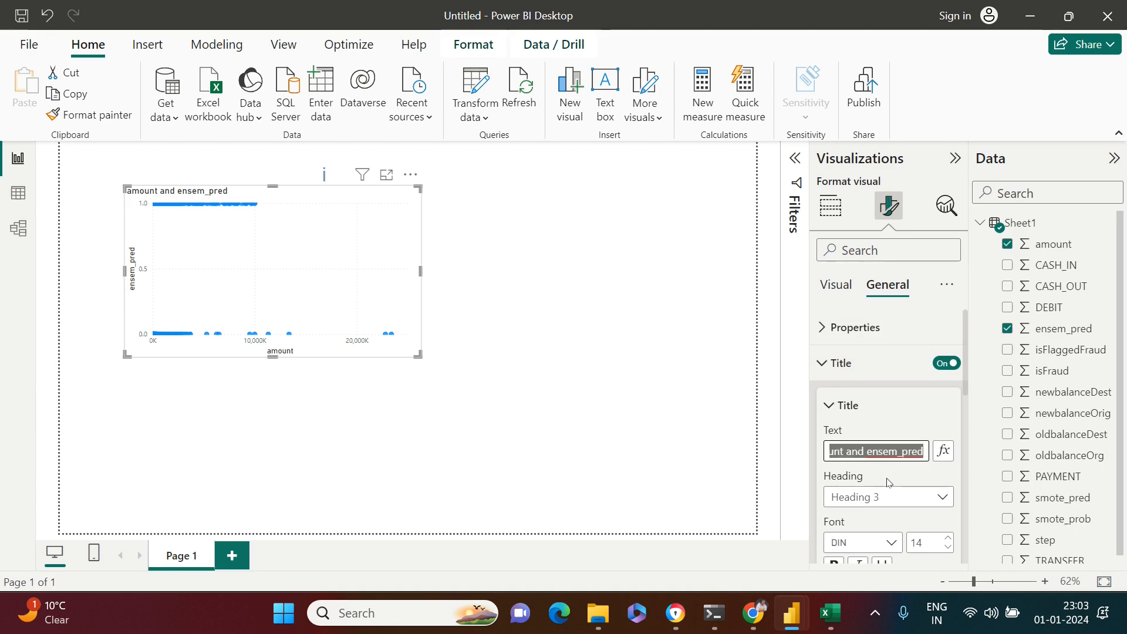
text(Fraud)
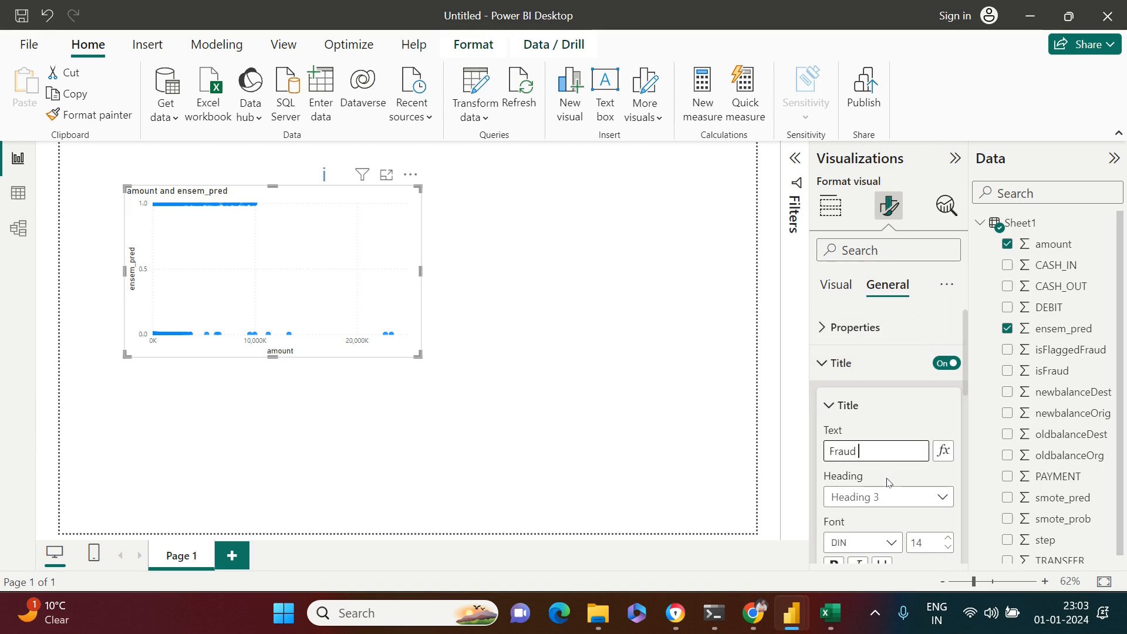
text( Prediction)
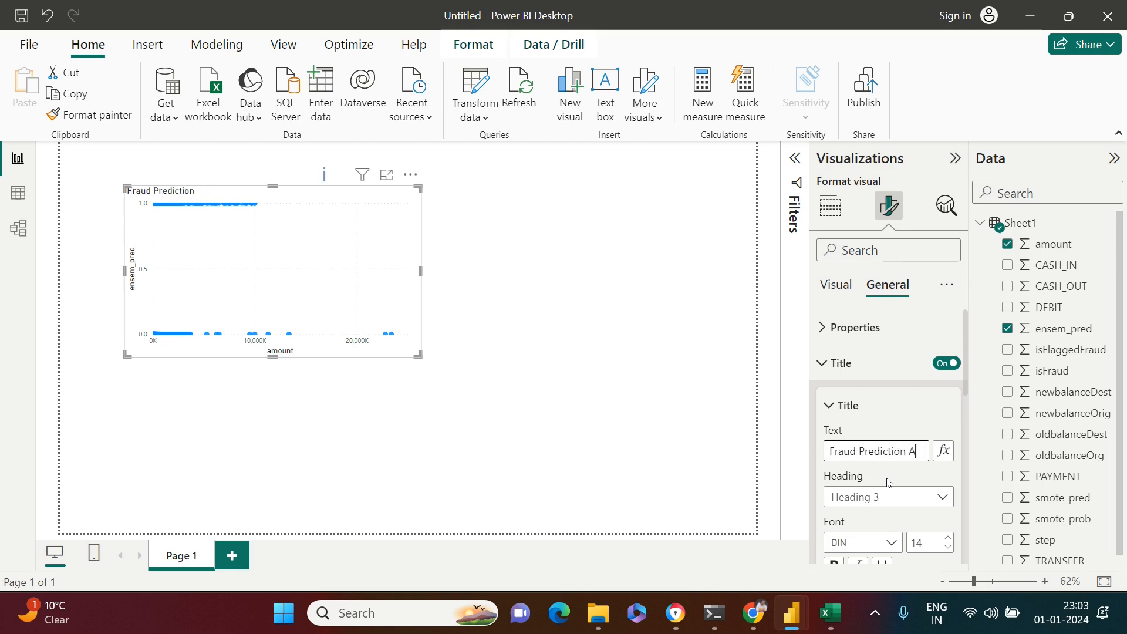
text( agianst Amou)
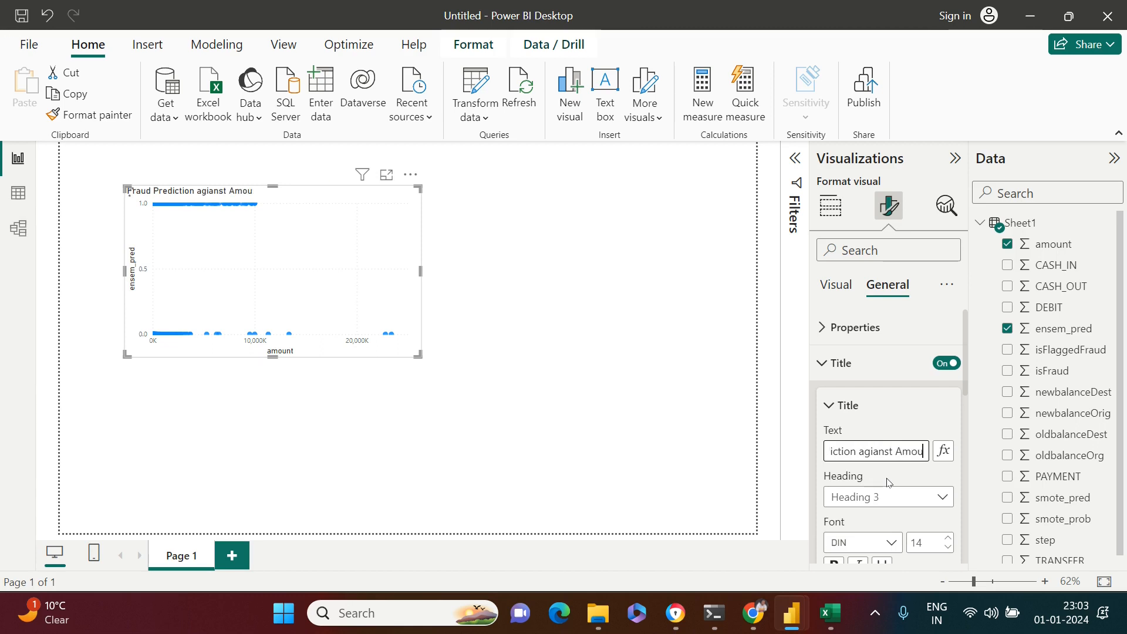
text(nt)
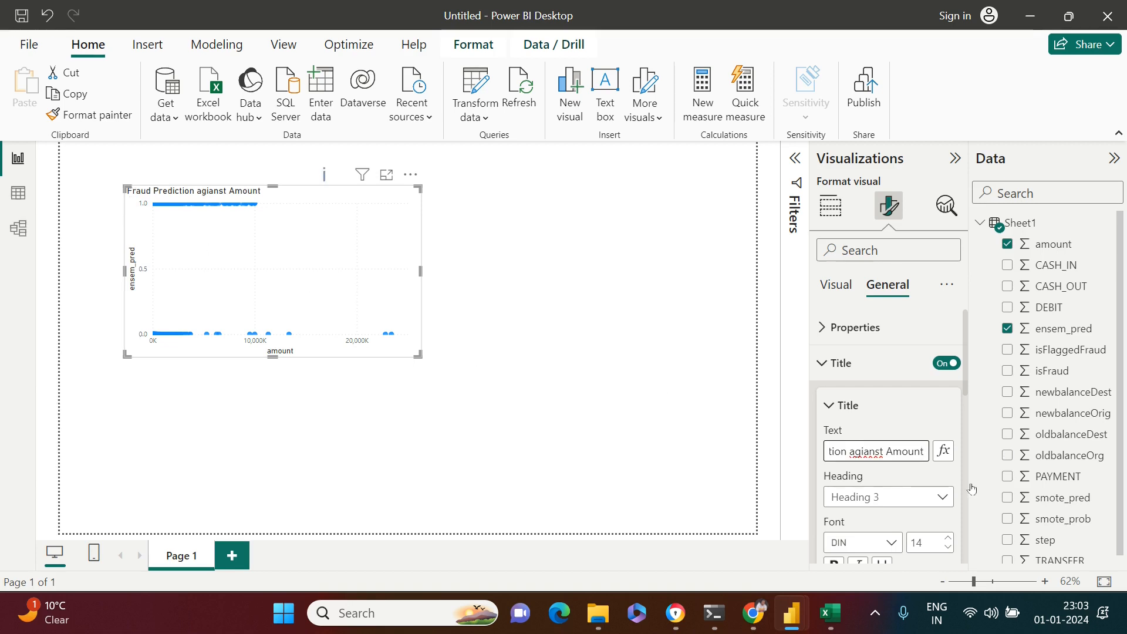
Correct the misspelled word in the scatter chart's title so it reads "Fraud Prediction against Amount"
right_click(868, 451)
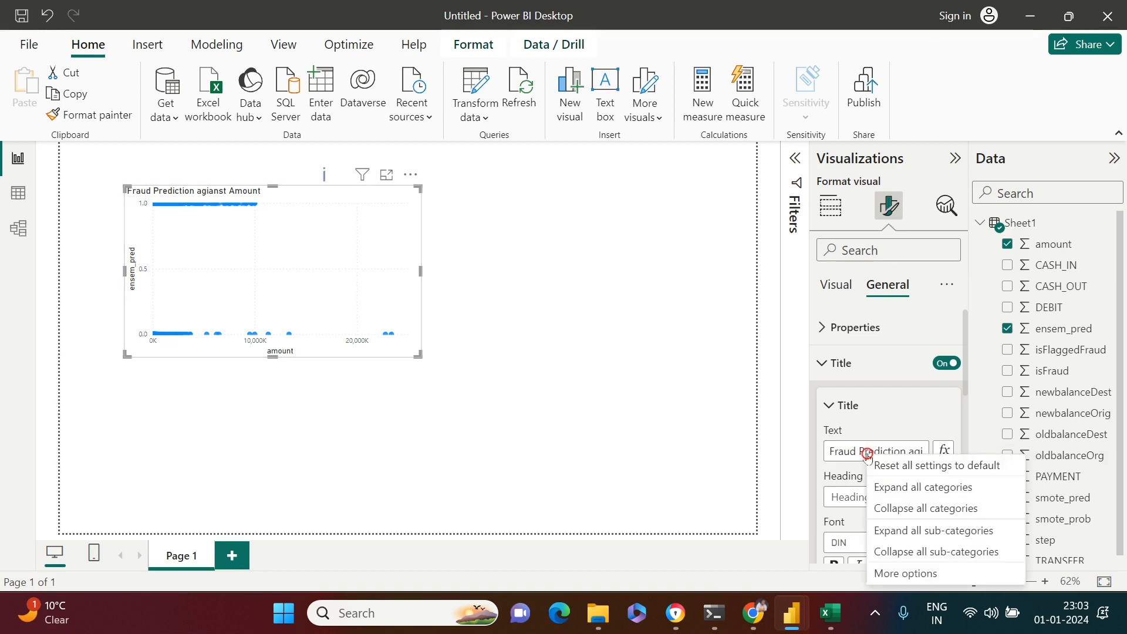
click(853, 451)
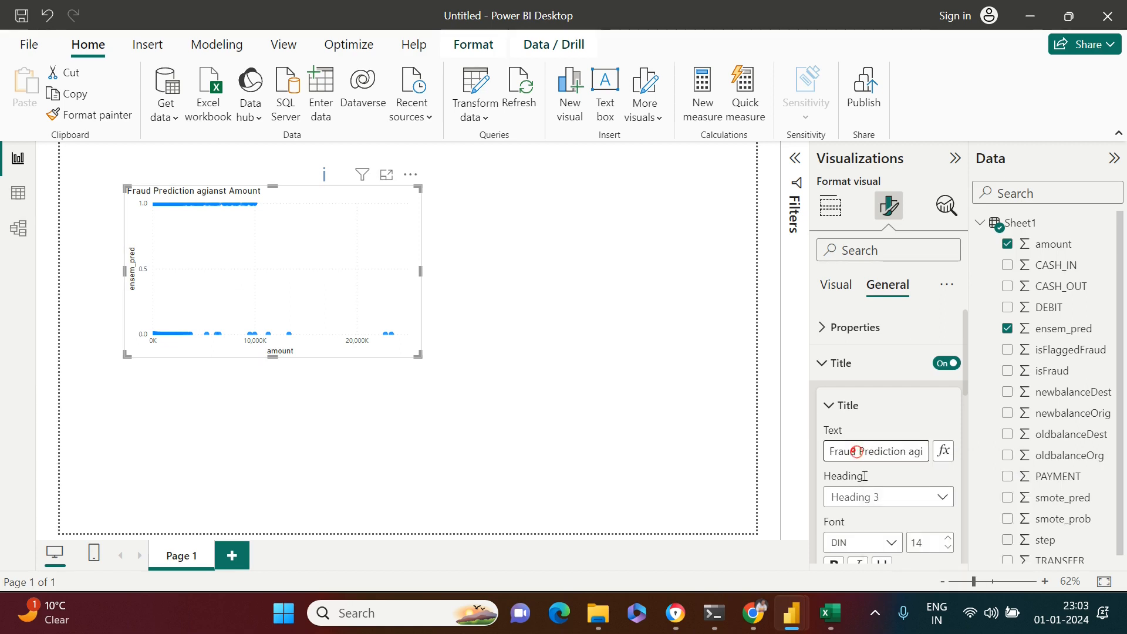
double_click(919, 451)
text(A)
key(BackSpace)
text(against)
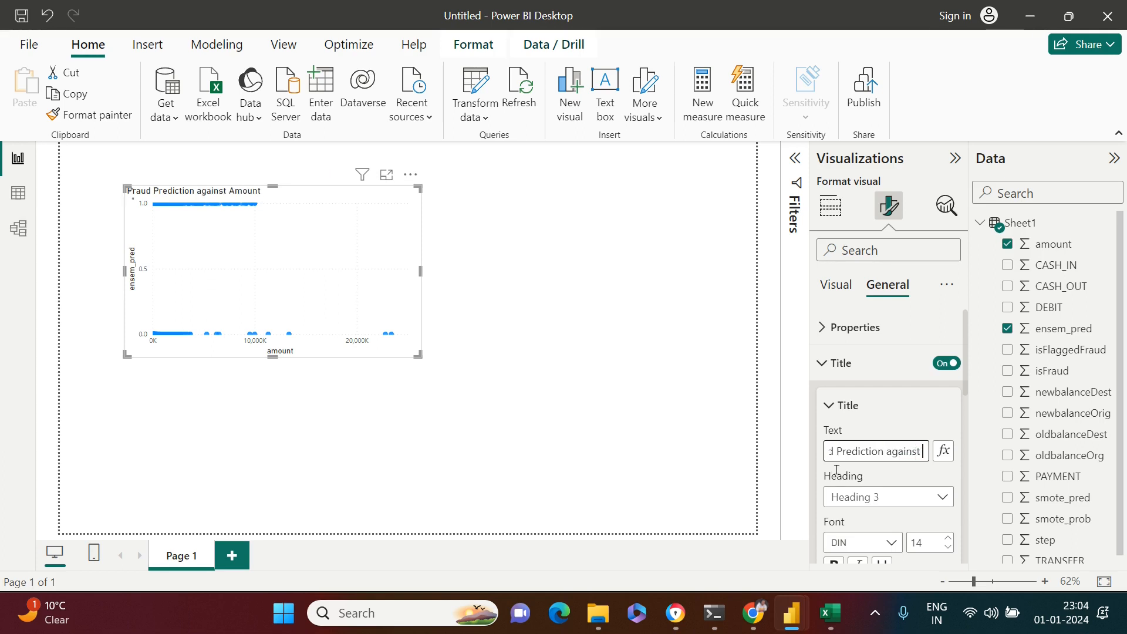
scroll(845, 490, down, 2)
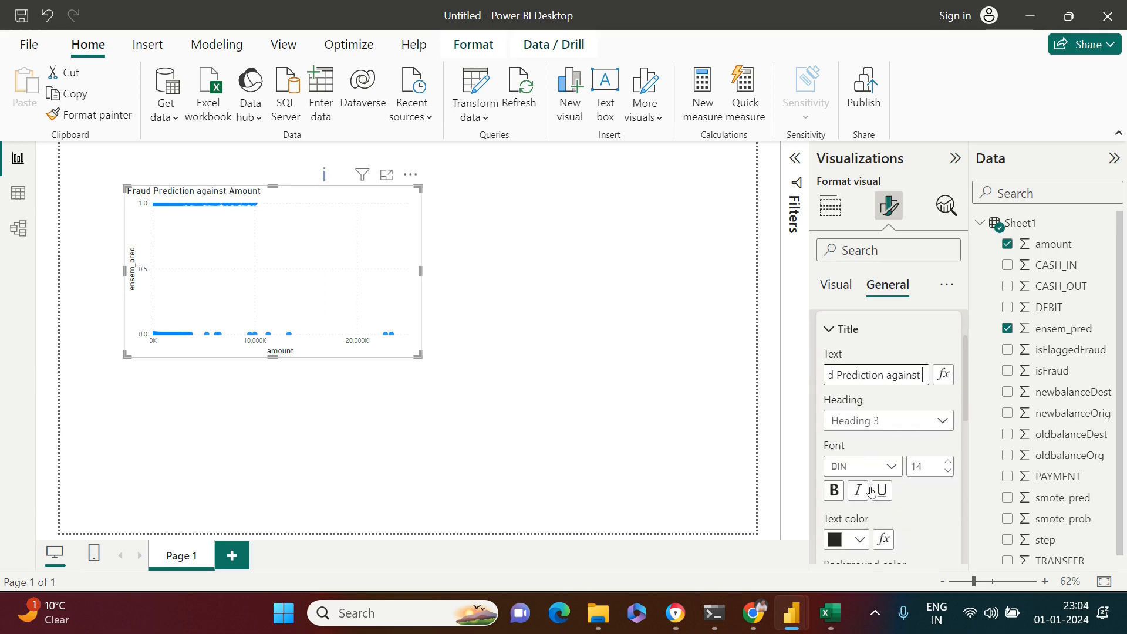
click(835, 215)
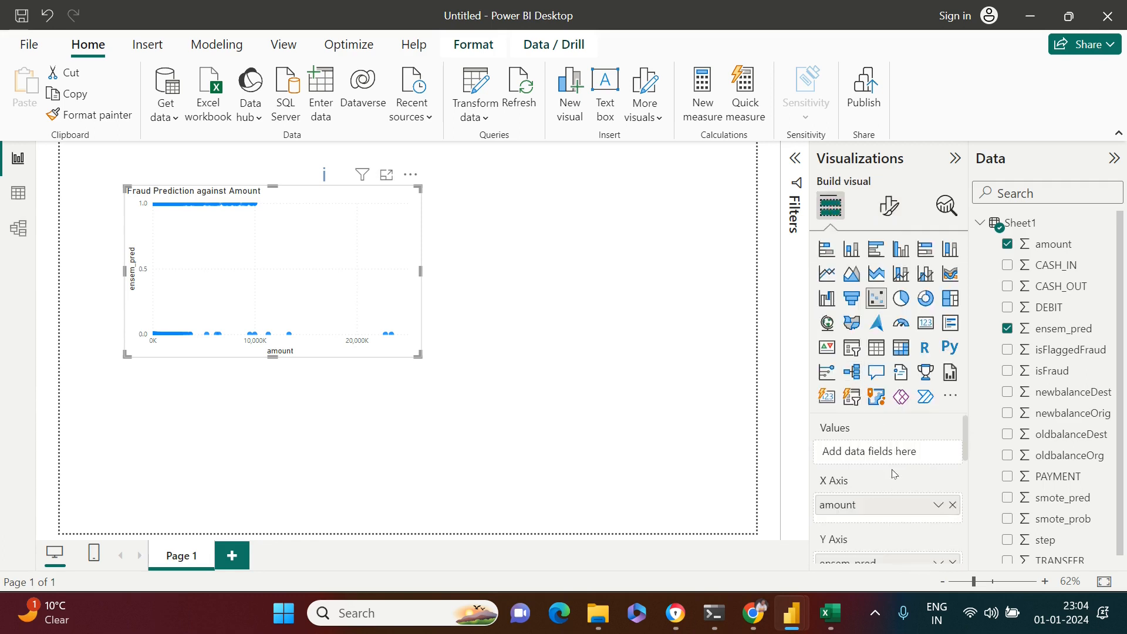
scroll(894, 473, down, 1)
right_click(892, 444)
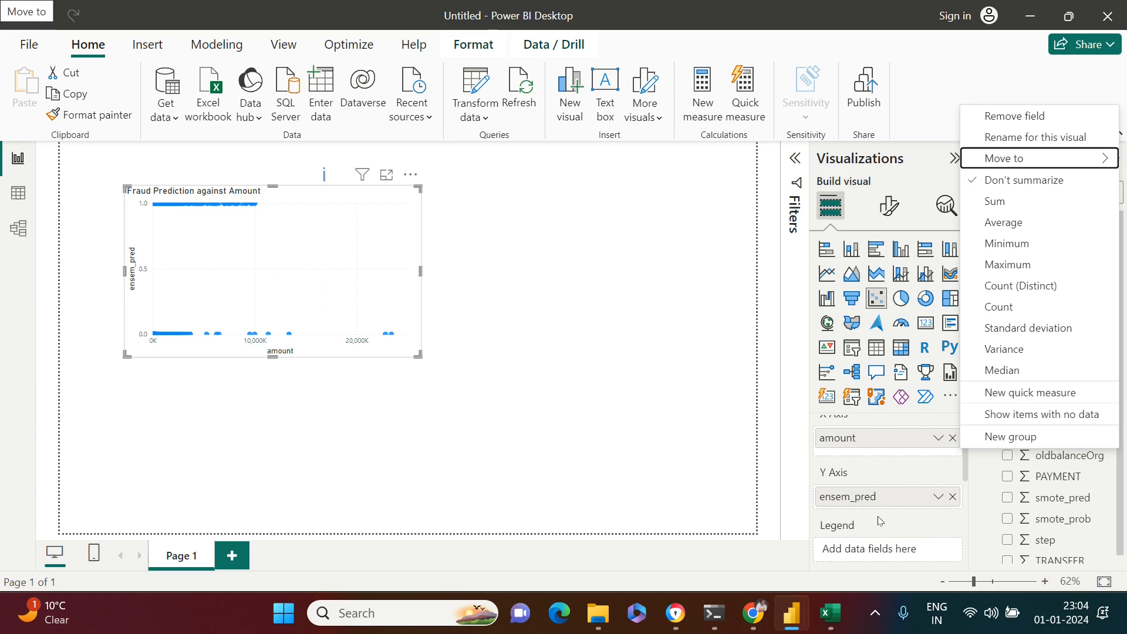
Move the scatter chart down to the page's left edge and narrow it to roughly a third of the page width
click(377, 286)
drag(377, 292, 346, 349)
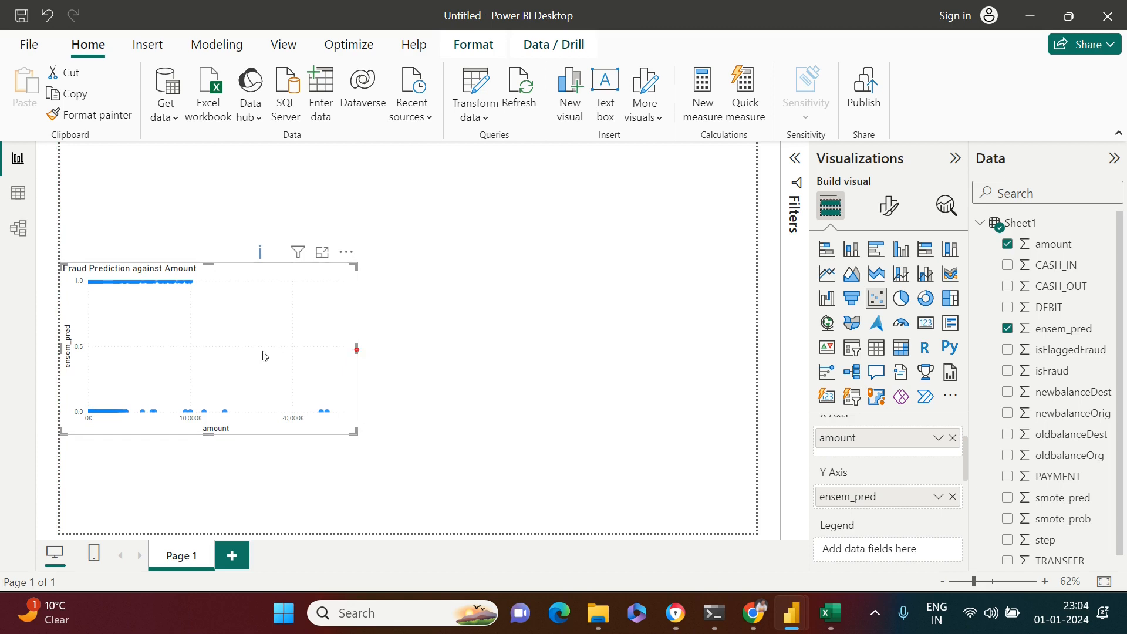
drag(256, 337, 278, 347)
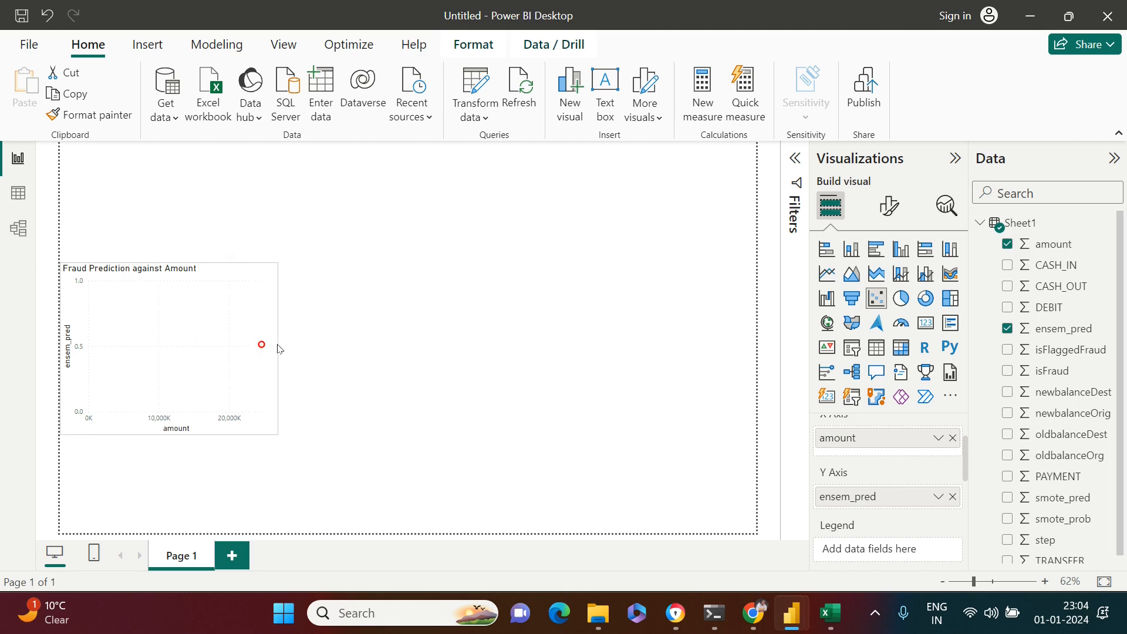
Center the scatter chart's title horizontally and extend the chart down to the page's bottom edge
click(886, 205)
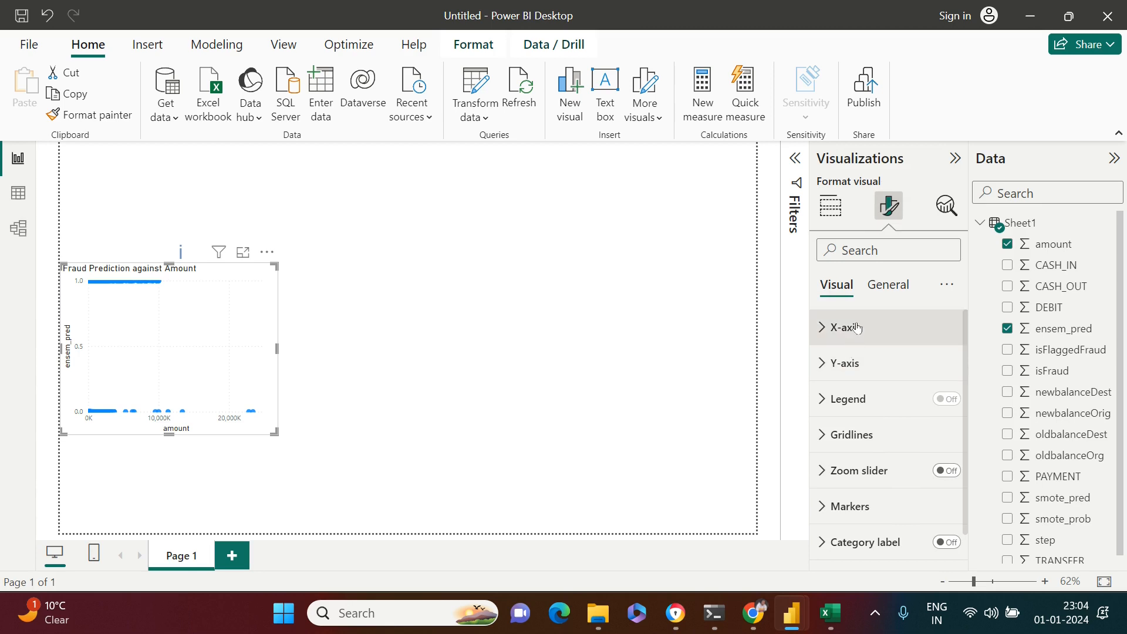
click(886, 287)
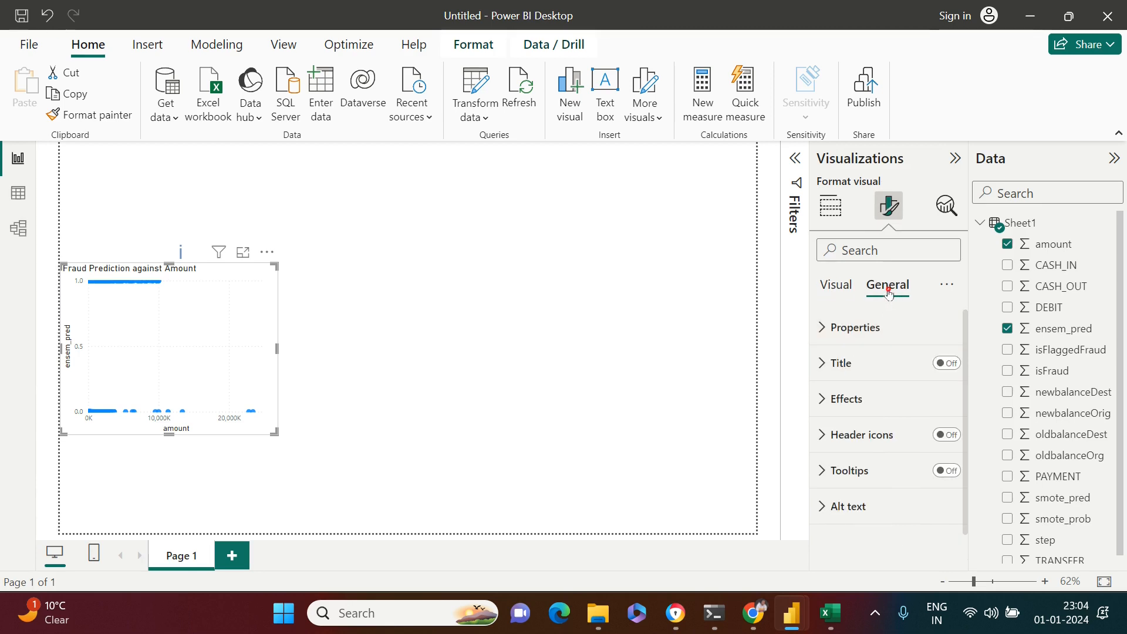
click(832, 371)
scroll(866, 490, down, 5)
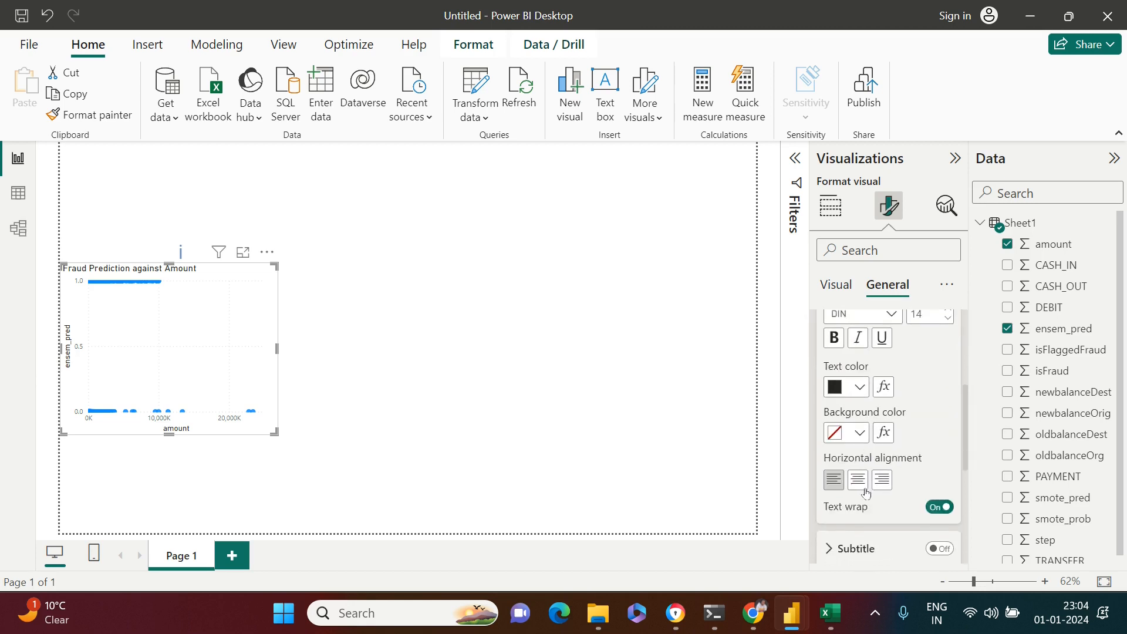
click(862, 485)
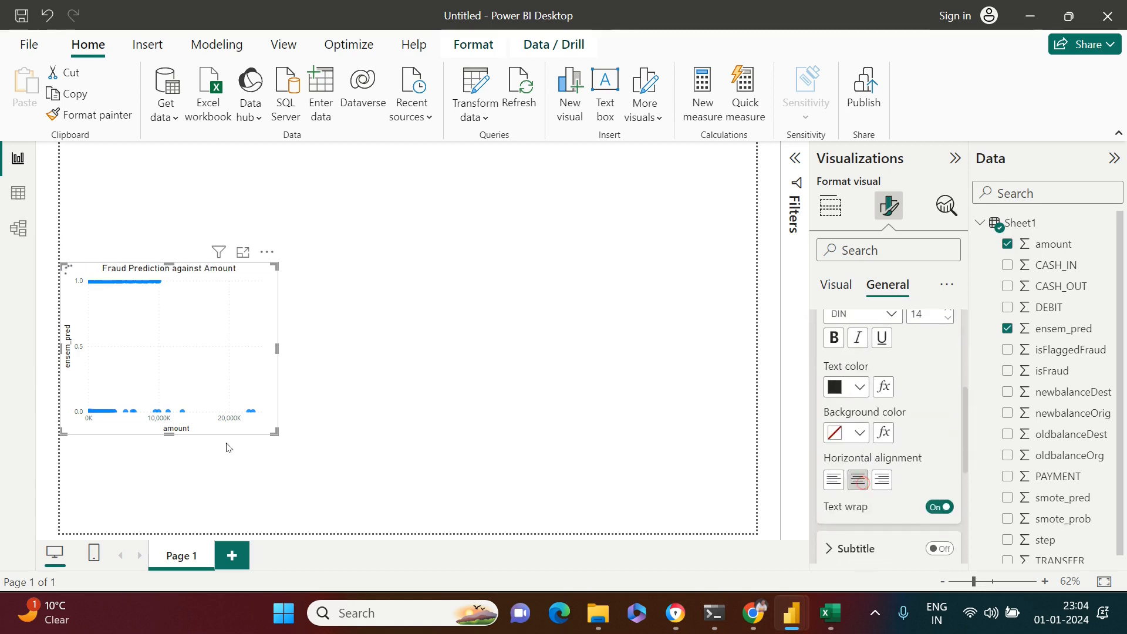
drag(169, 435, 165, 530)
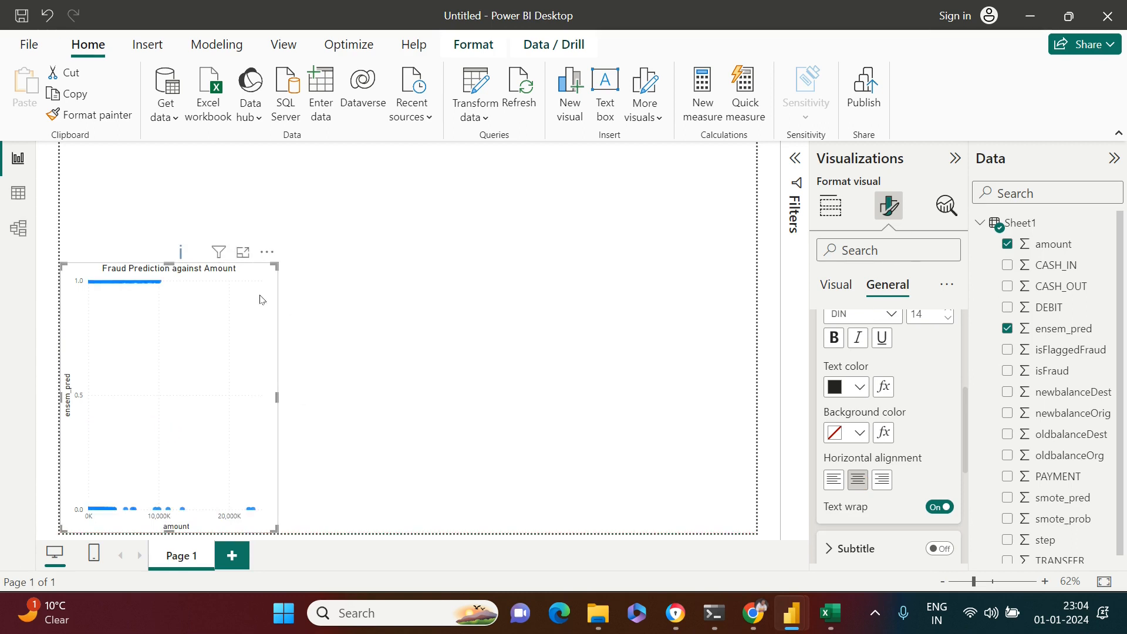
key(ctrl+c)
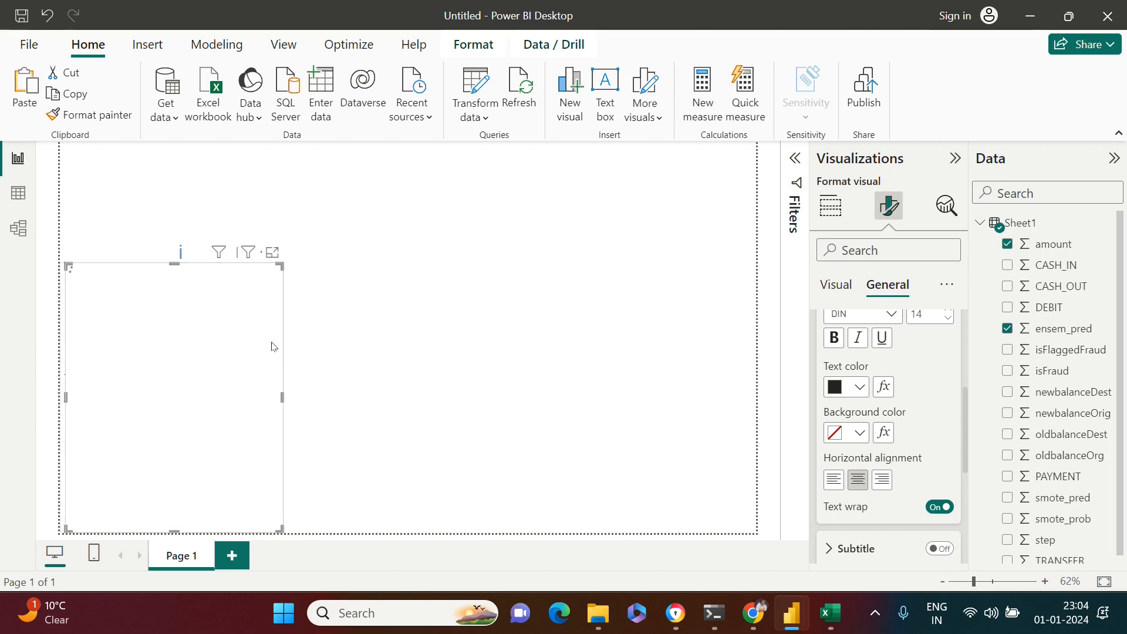
key(ctrl+v)
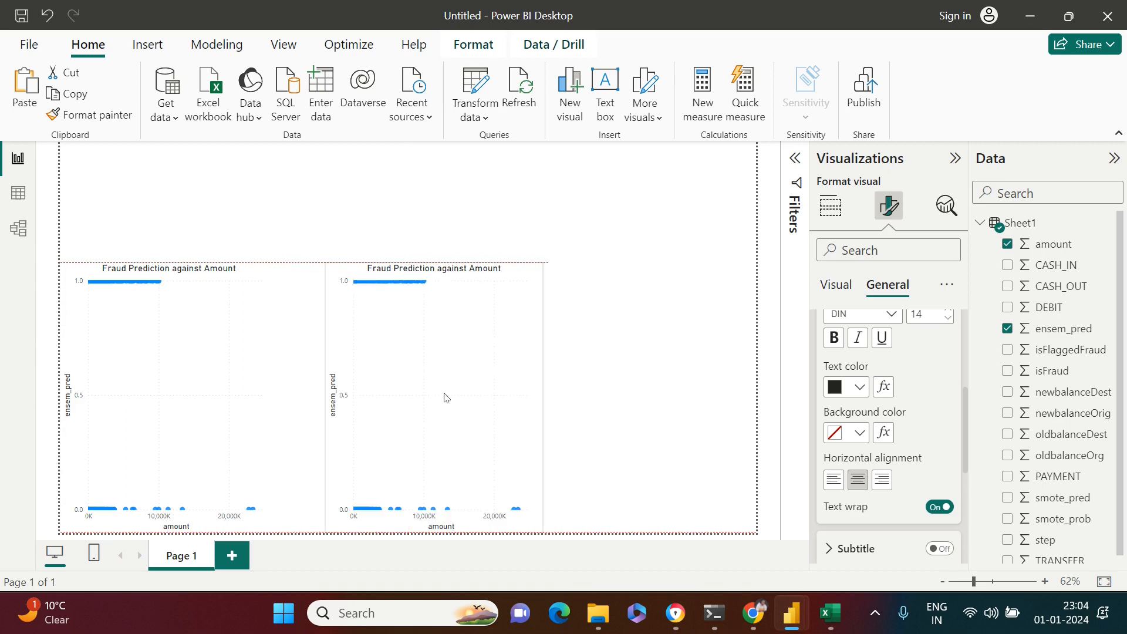
click(417, 407)
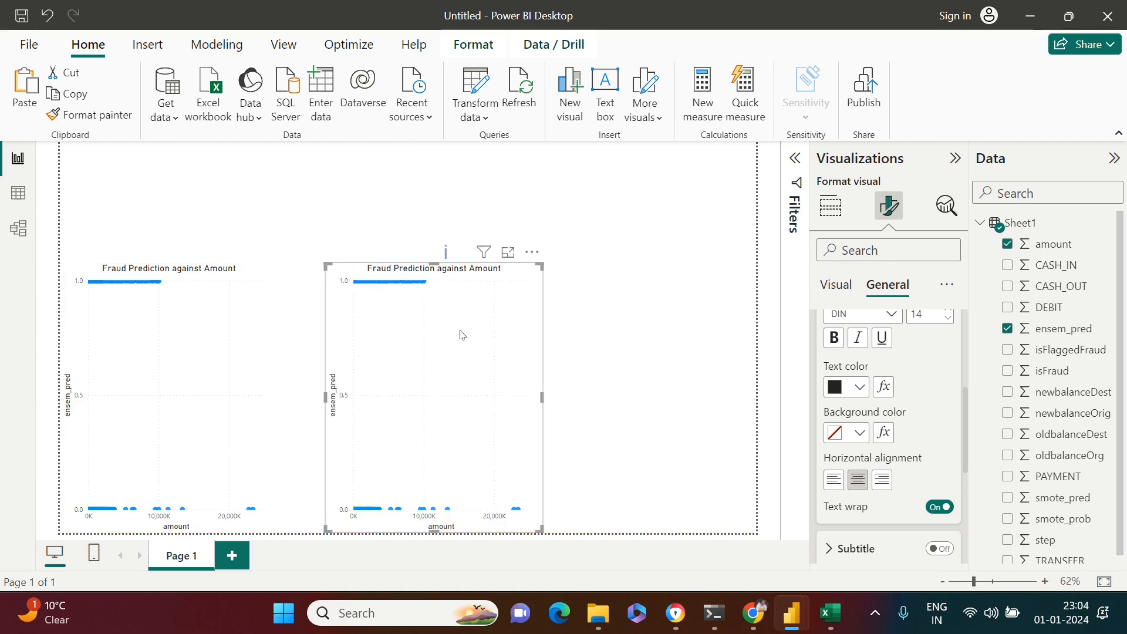
click(517, 285)
drag(505, 401, 496, 401)
click(516, 335)
key(Delete)
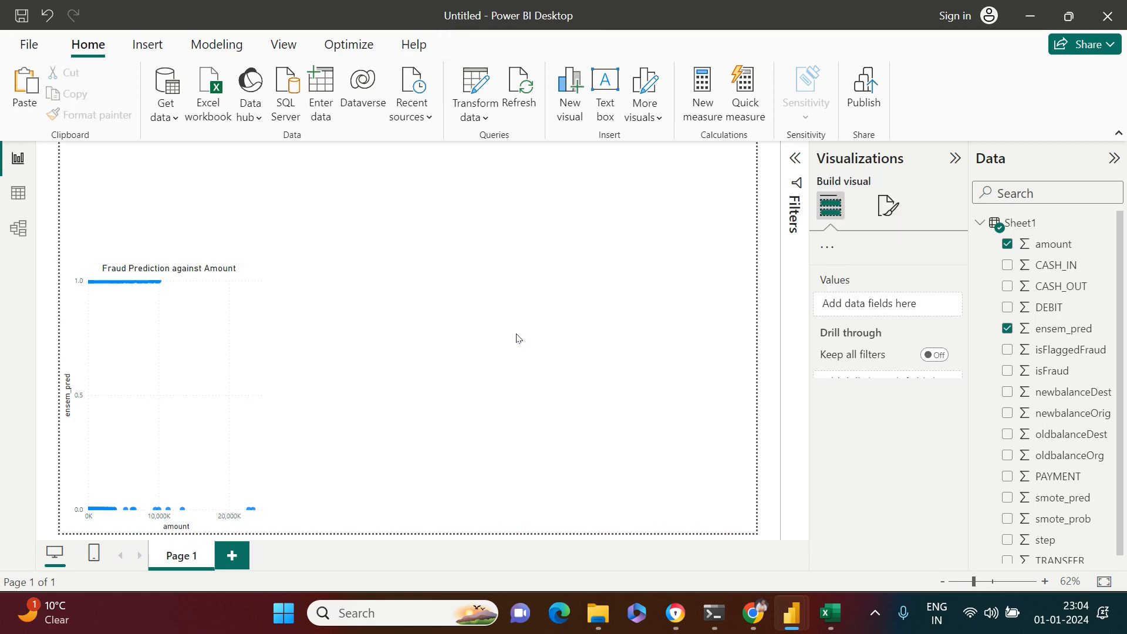
Turn on the visual border for the amount scatter chart
click(236, 280)
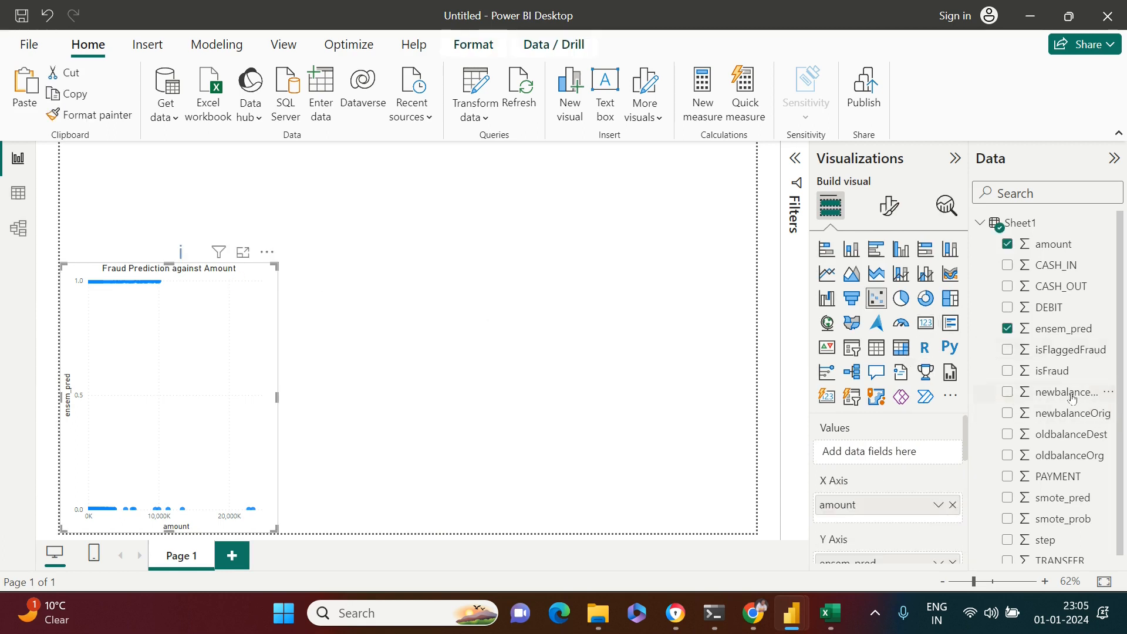
click(901, 208)
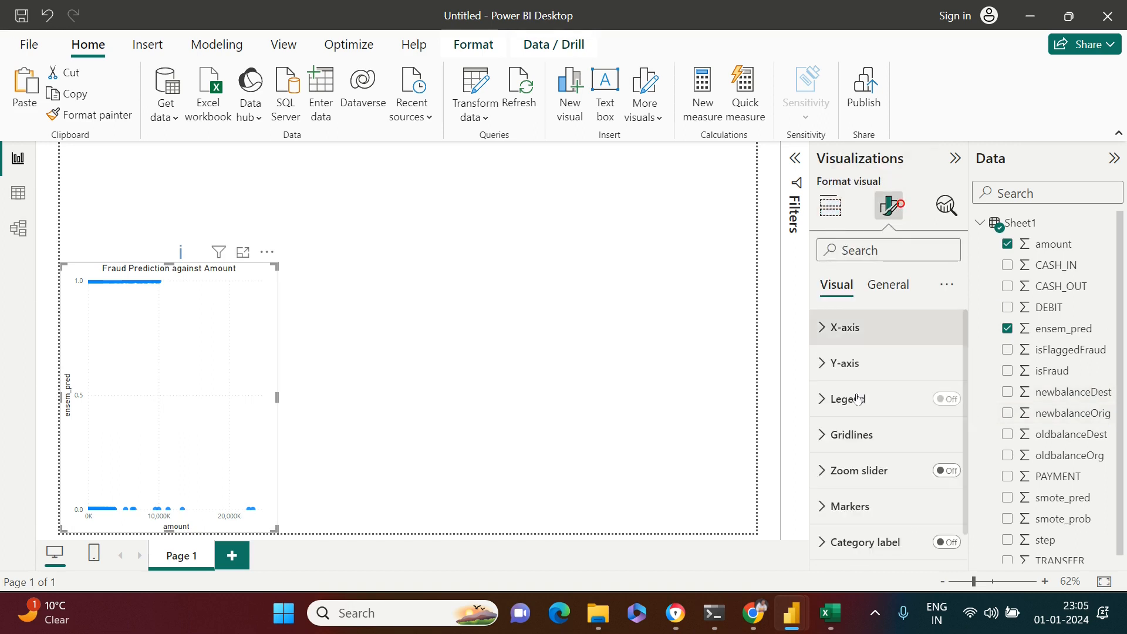
click(883, 284)
click(875, 404)
scroll(915, 439, up, 1)
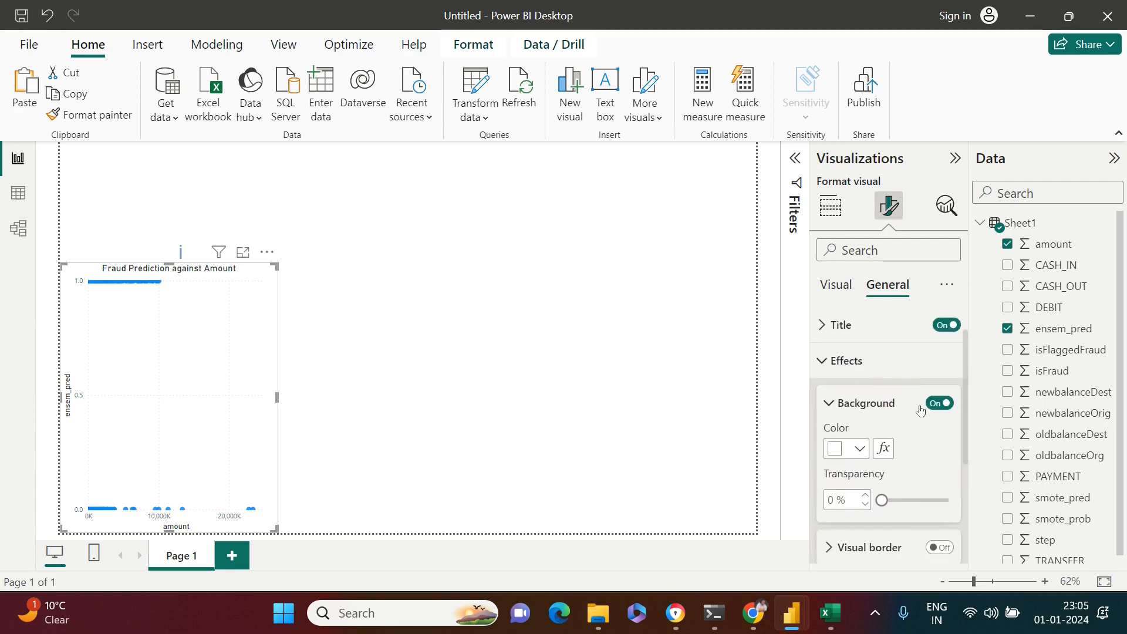
scroll(889, 399, down, 1)
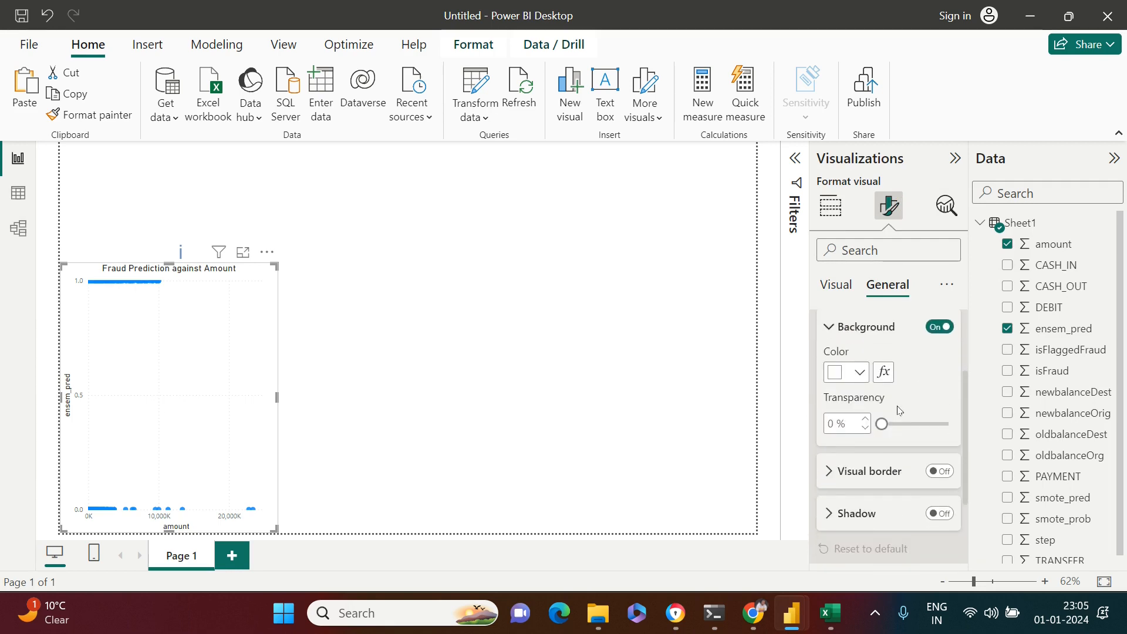
scroll(924, 418, down, 1)
click(940, 394)
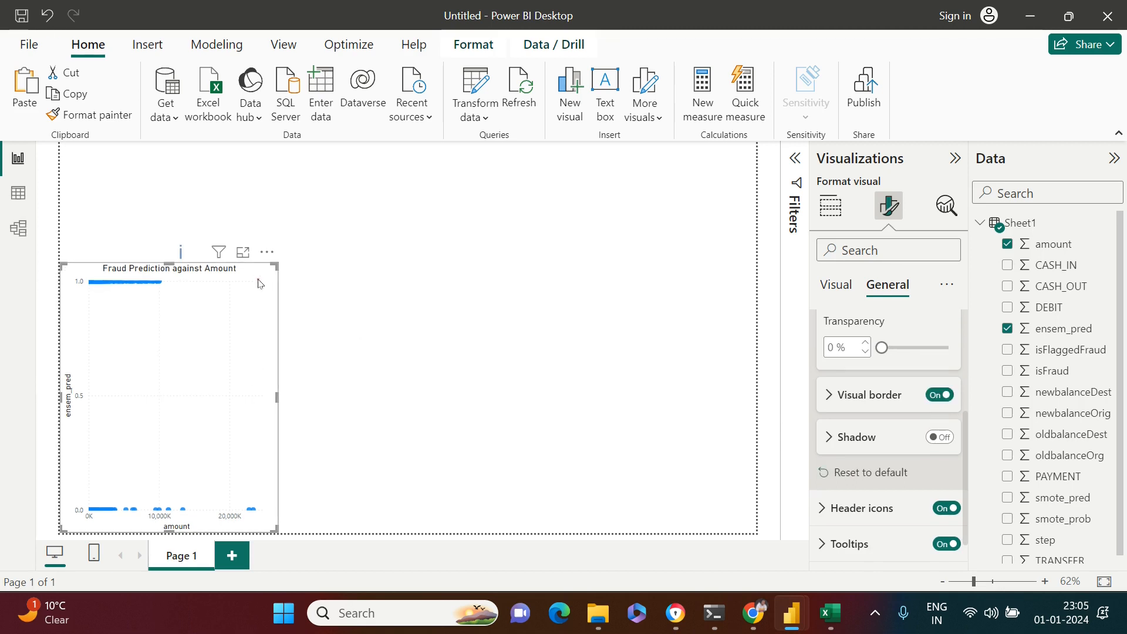
Narrow the amount chart slightly and place a duplicate of it to its right, leaving a gap between them
drag(277, 395, 273, 395)
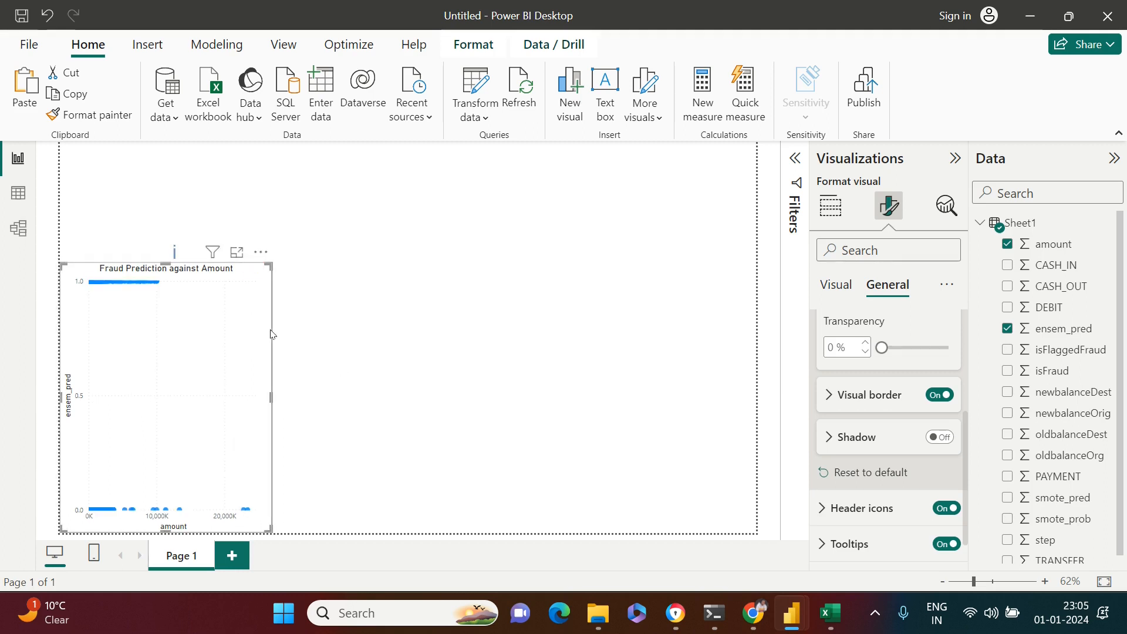
mouse_move(263, 329)
mouse_down()
mouse_move(456, 341)
mouse_move(429, 346)
mouse_up()
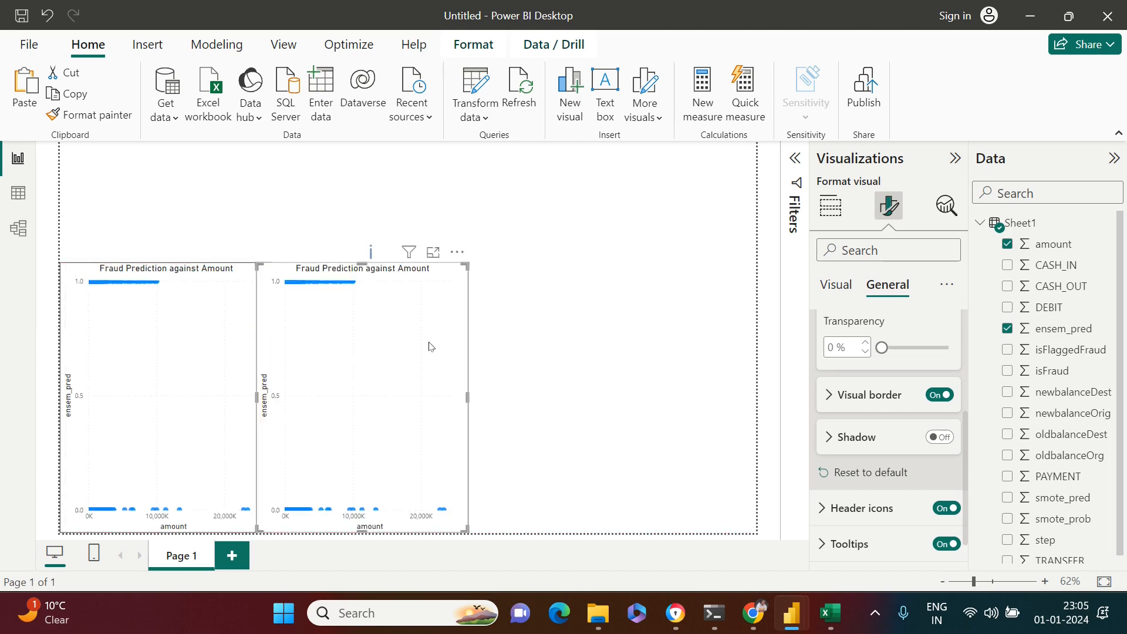
drag(448, 289, 493, 304)
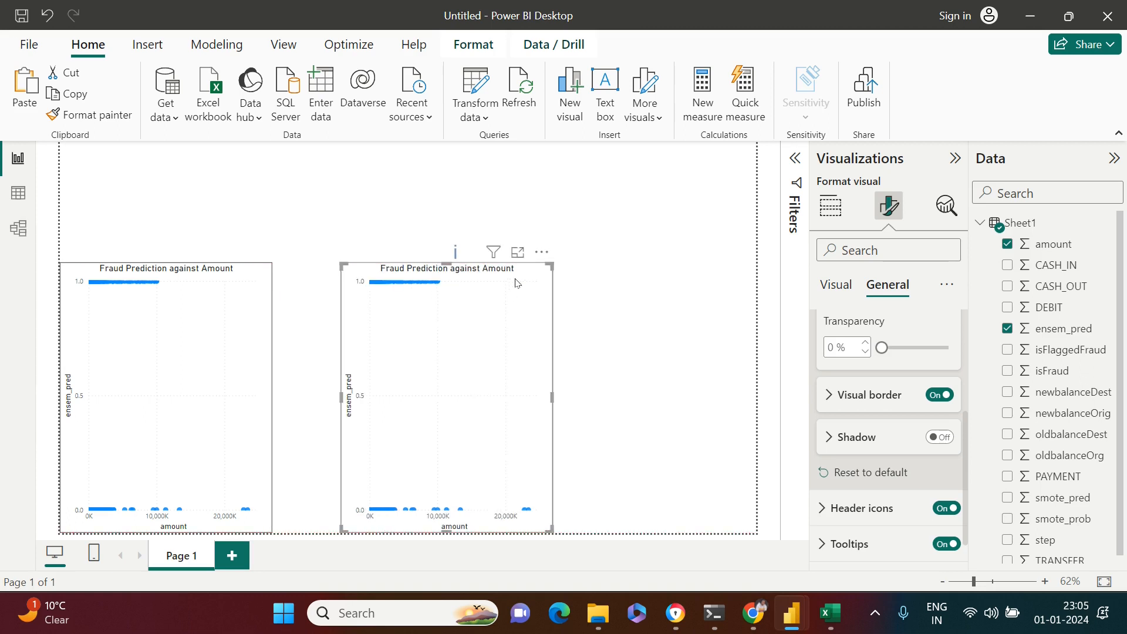
Replace amount with oldbalanceDest on the duplicate chart's X axis and set it to Don't summarize
click(838, 209)
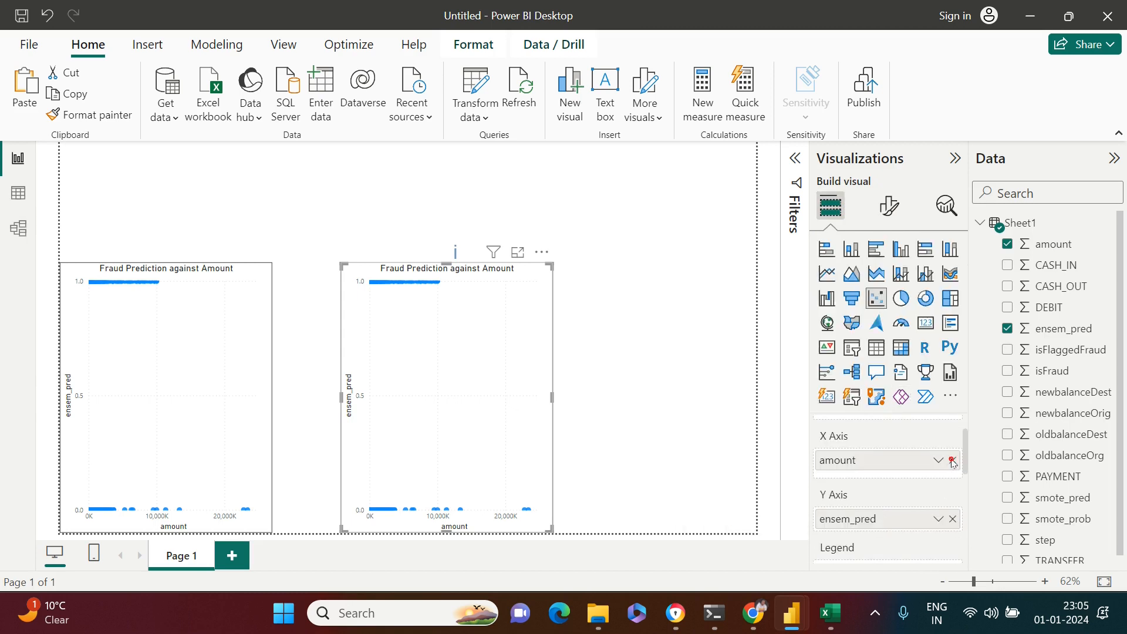
click(951, 460)
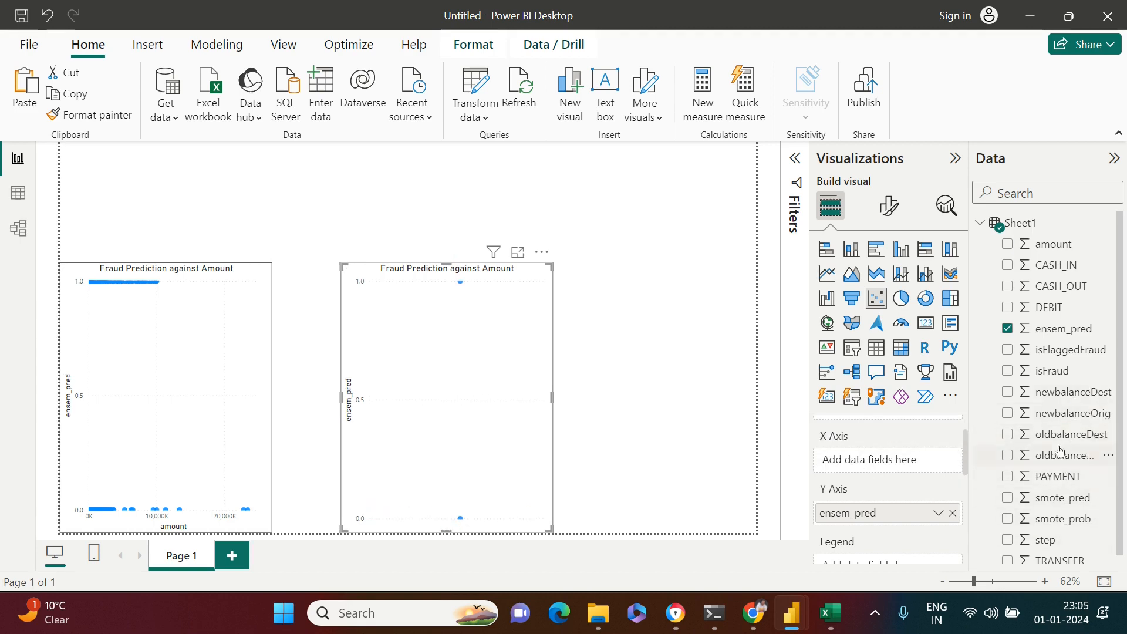
click(1007, 436)
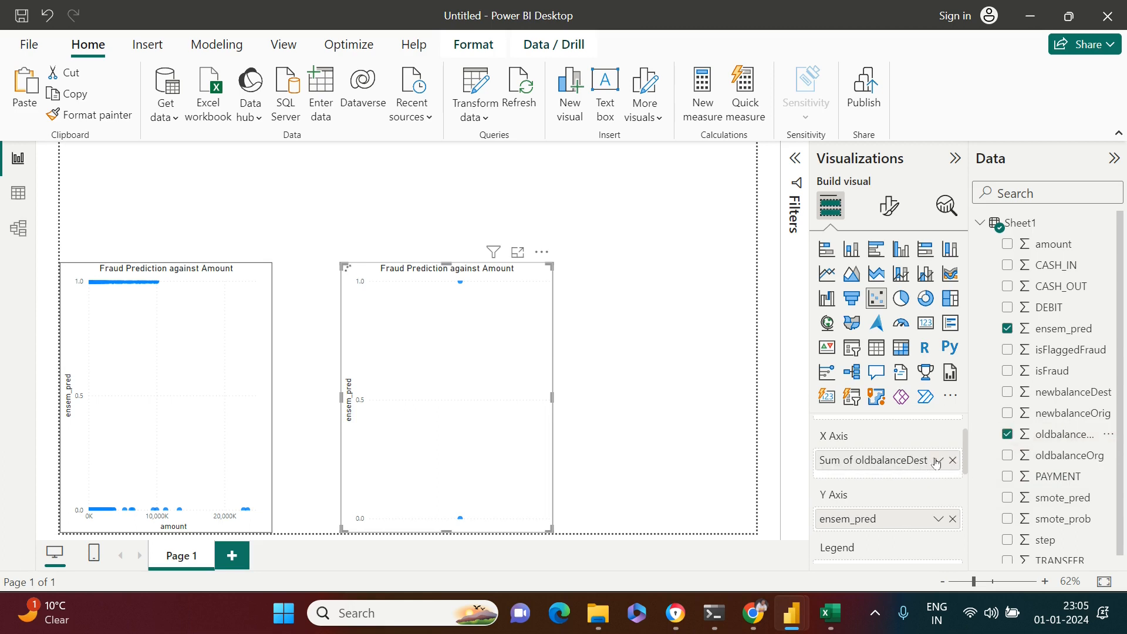
click(936, 460)
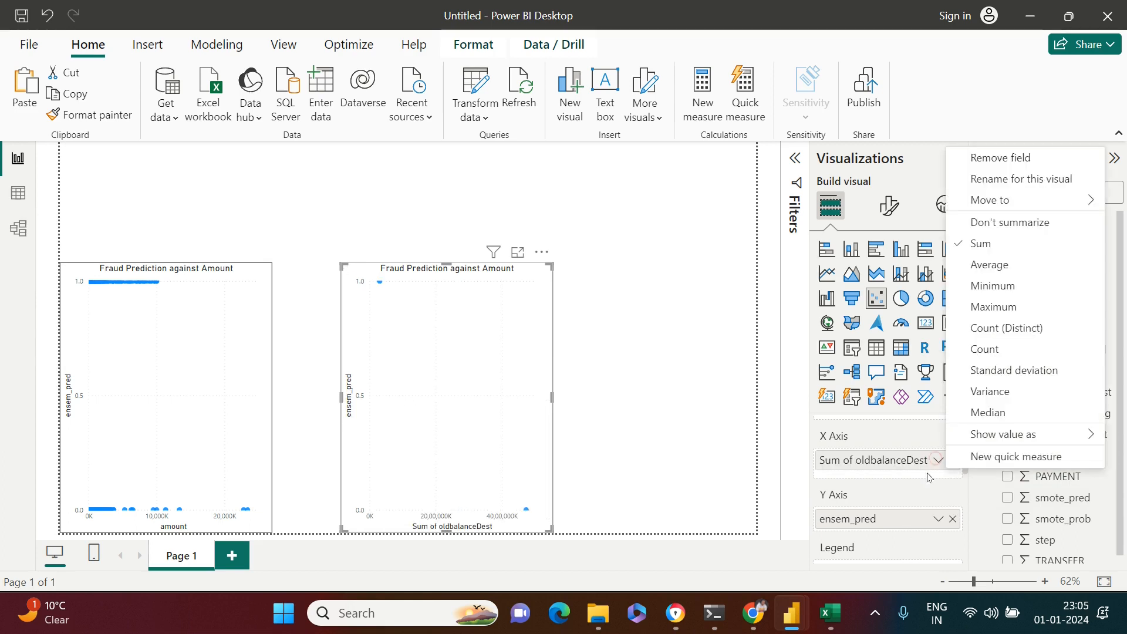
click(1013, 228)
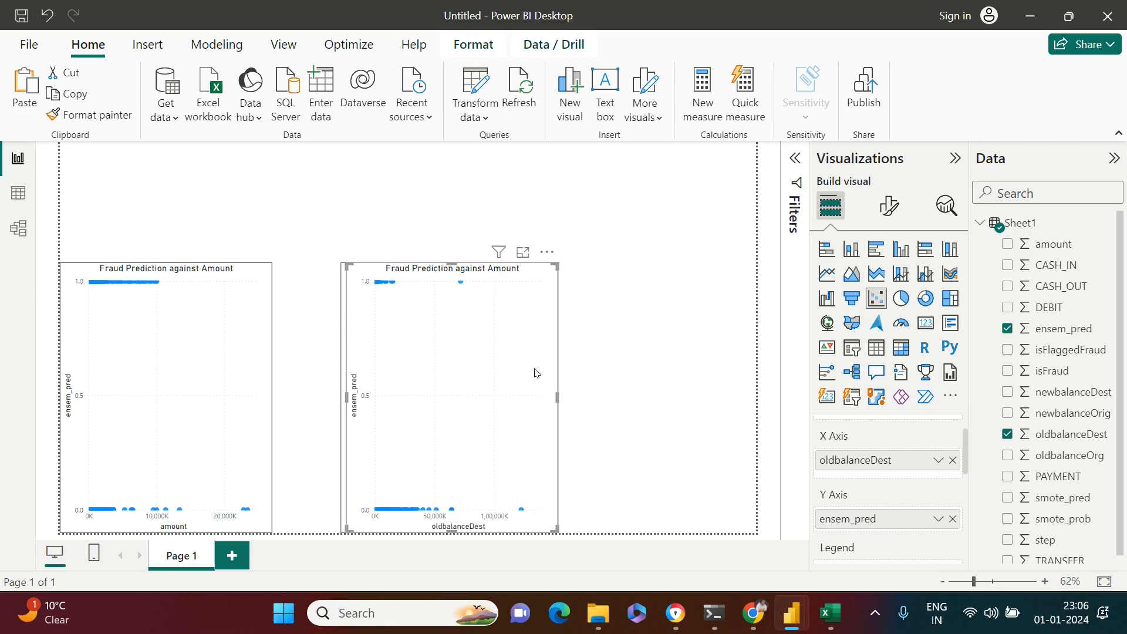
Add another duplicate chart further right with newbalanceDest on its X axis, set to Don't summarize
key(ctrl+v)
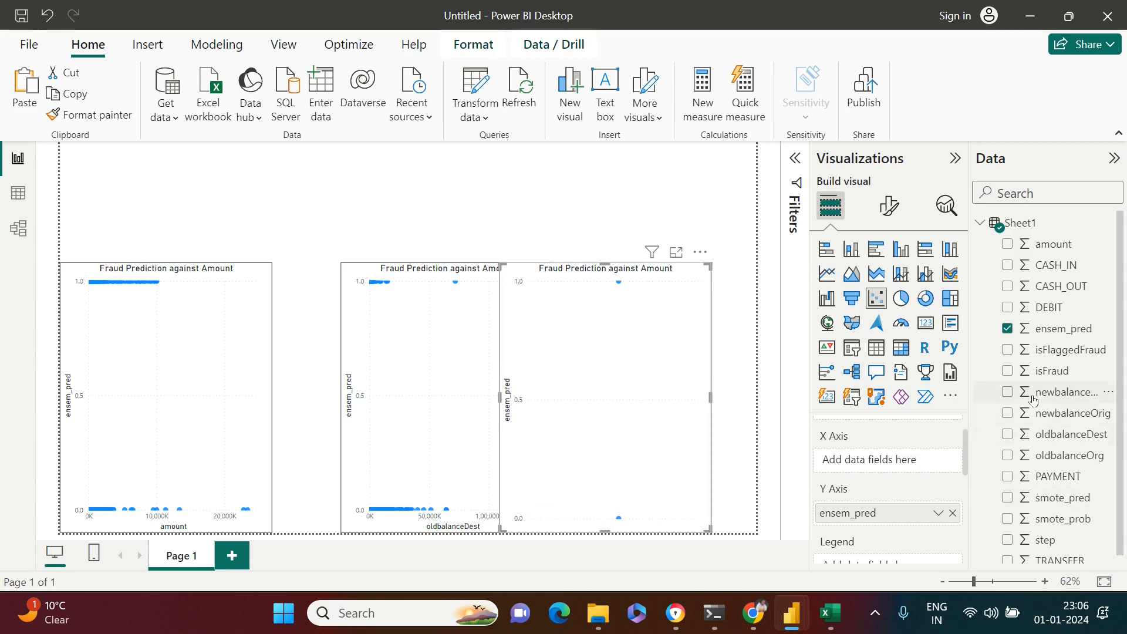
click(1007, 392)
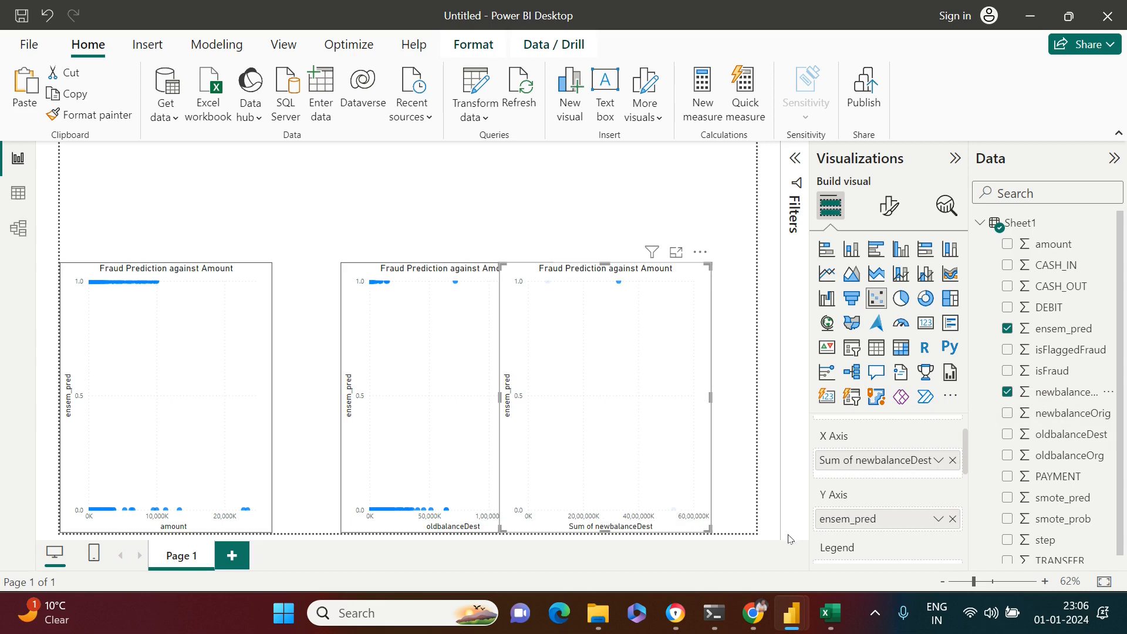
click(938, 460)
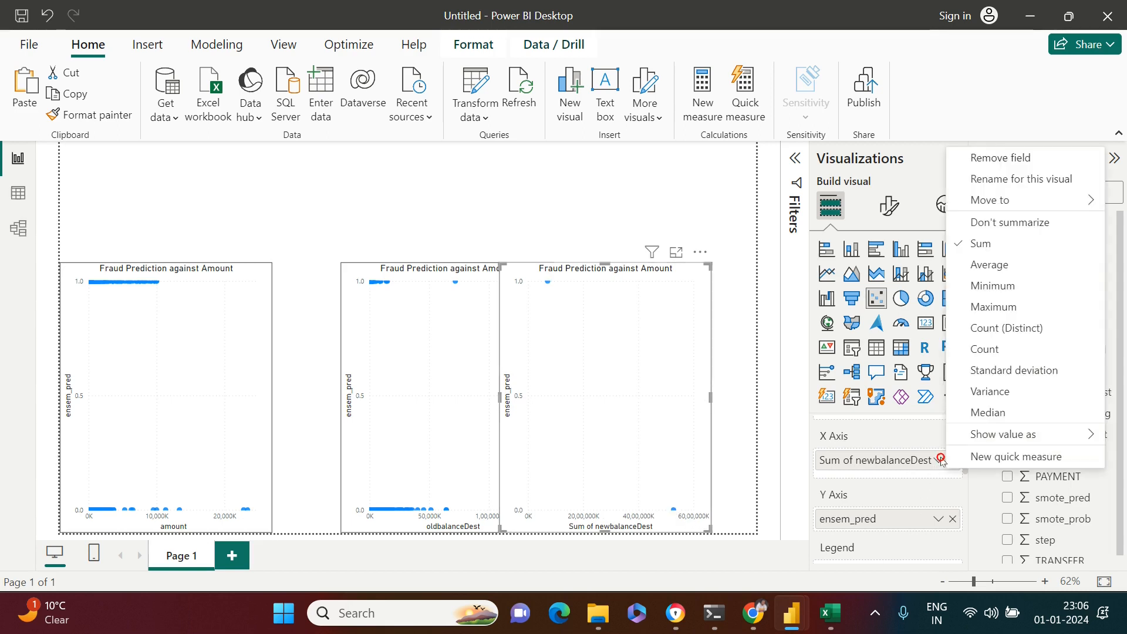
click(987, 223)
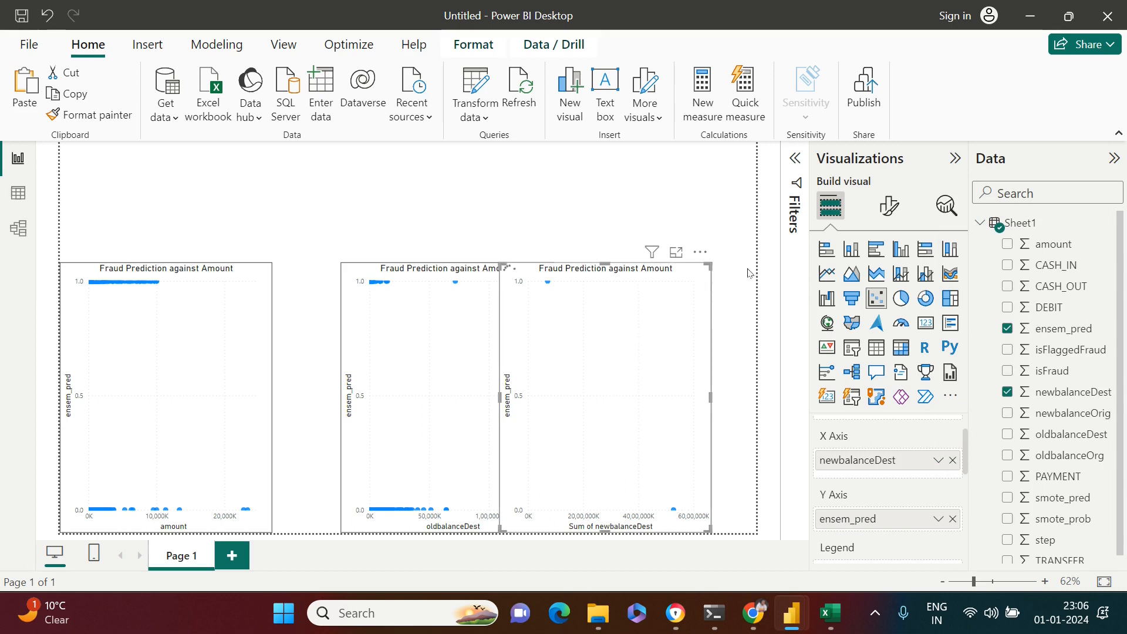
Title the newbalanceDest chart "Fraud Prediction against New Bal. Dest." and the oldbalanceDest chart "Fraud Prediction against Old Bal. Dest."
click(893, 213)
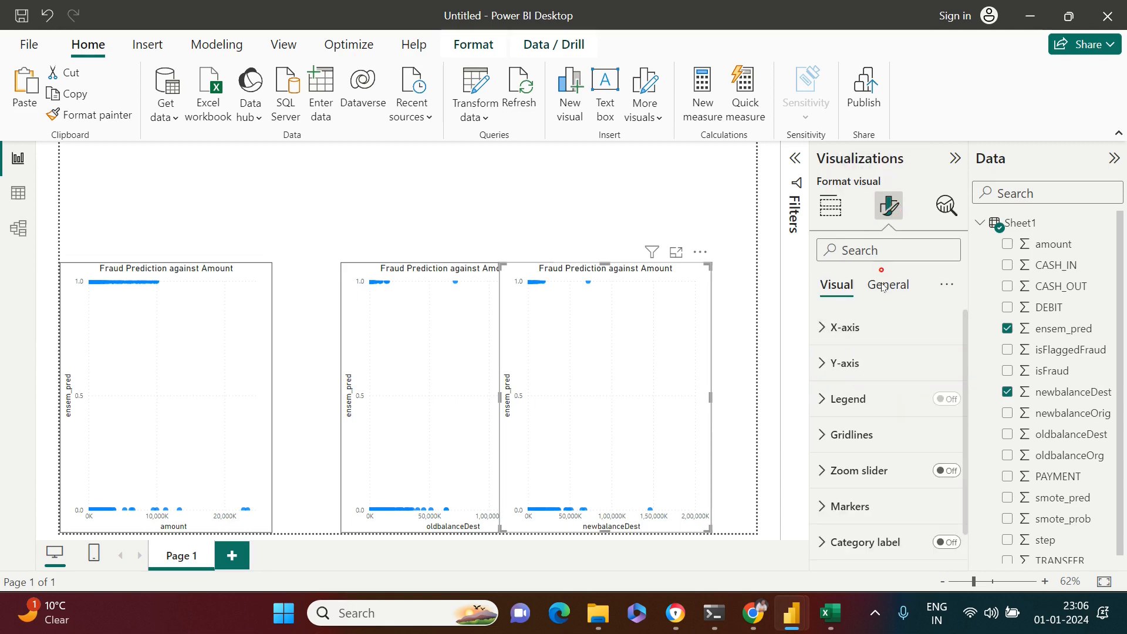
click(883, 286)
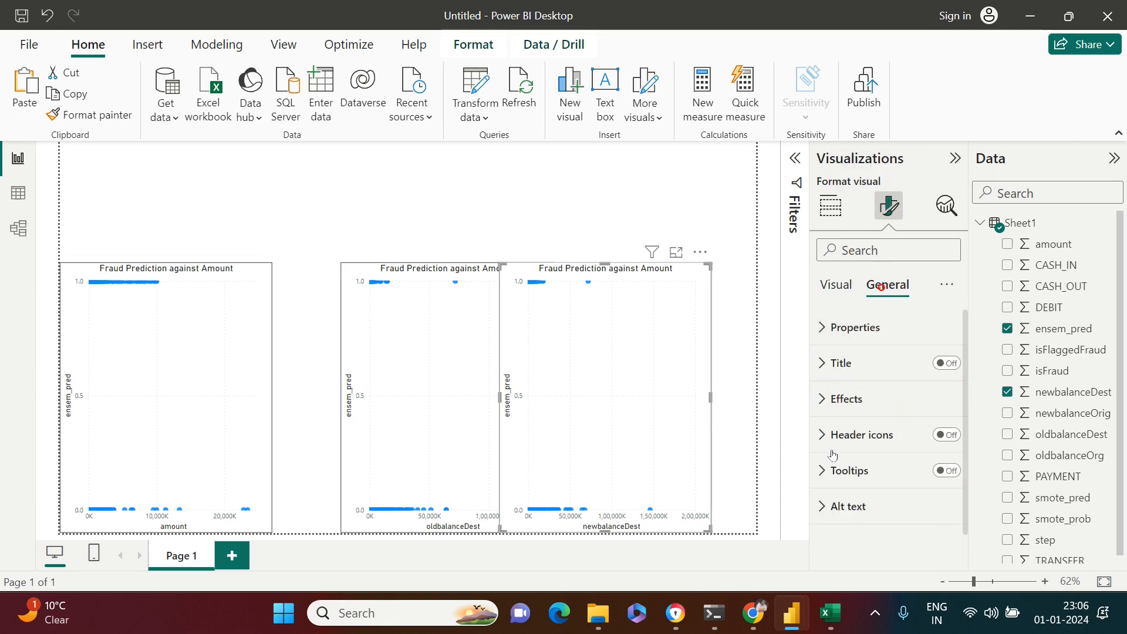
click(828, 365)
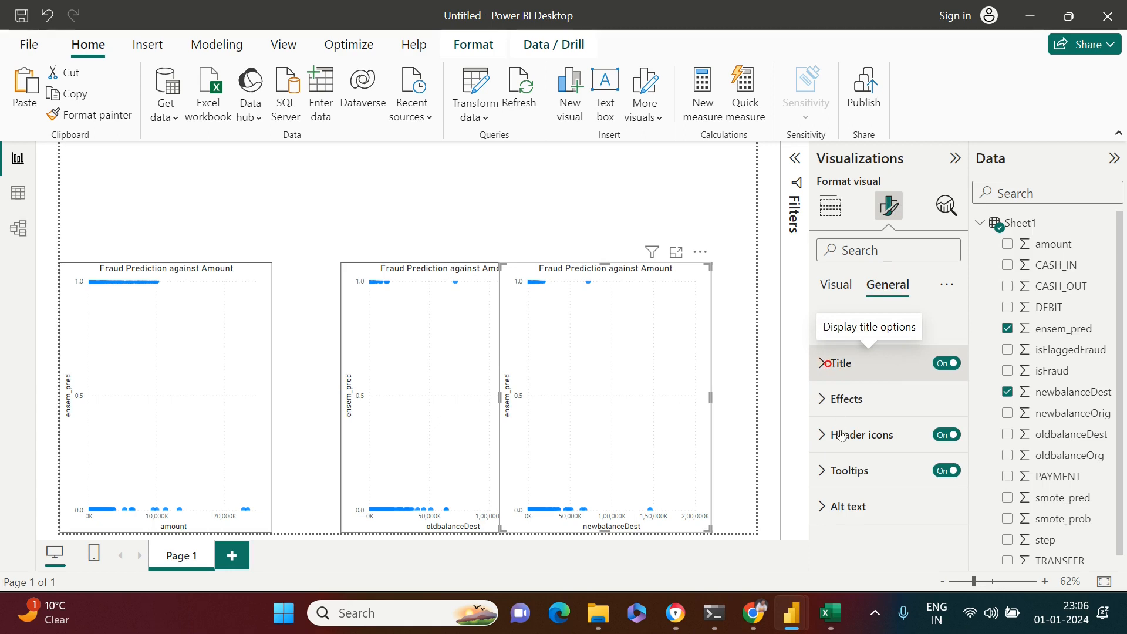
click(853, 452)
key(End)
key(ctrl+shift+Left)
text(Ne)
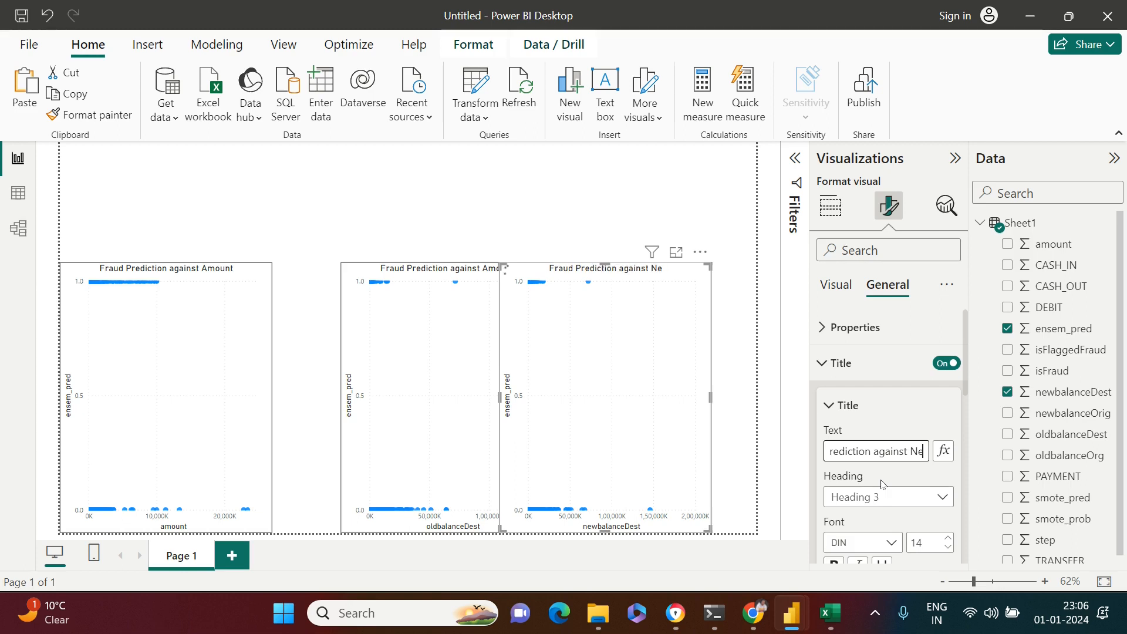
text(w Bal. Dest.)
click(684, 194)
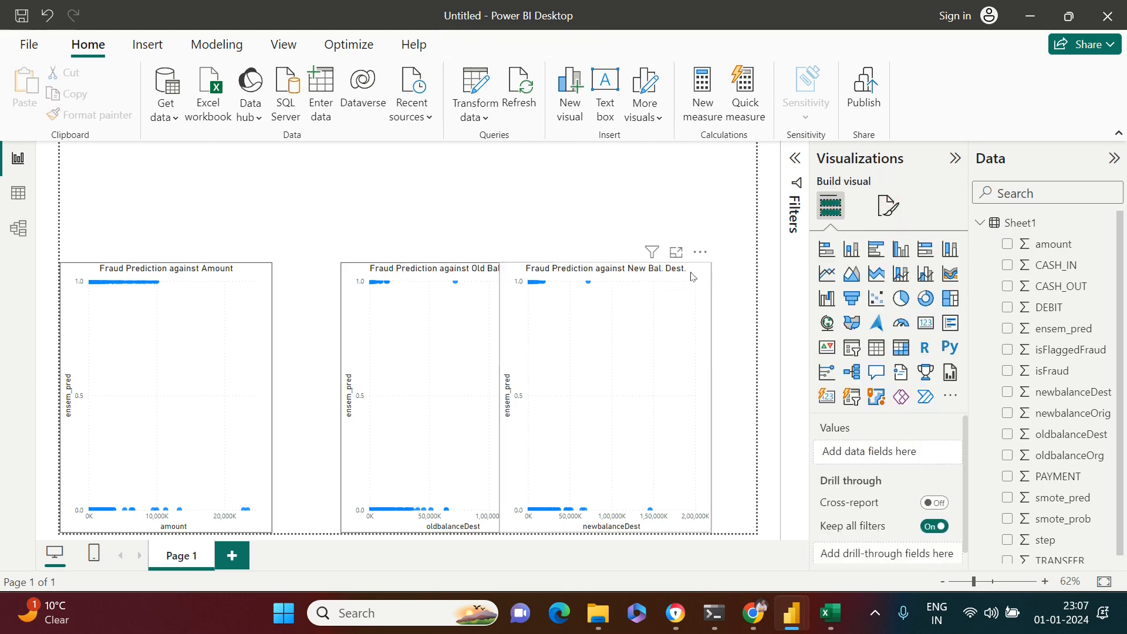
Shrink the New Bal. Dest. chart to about half its height and move it against the page's right edge
click(503, 277)
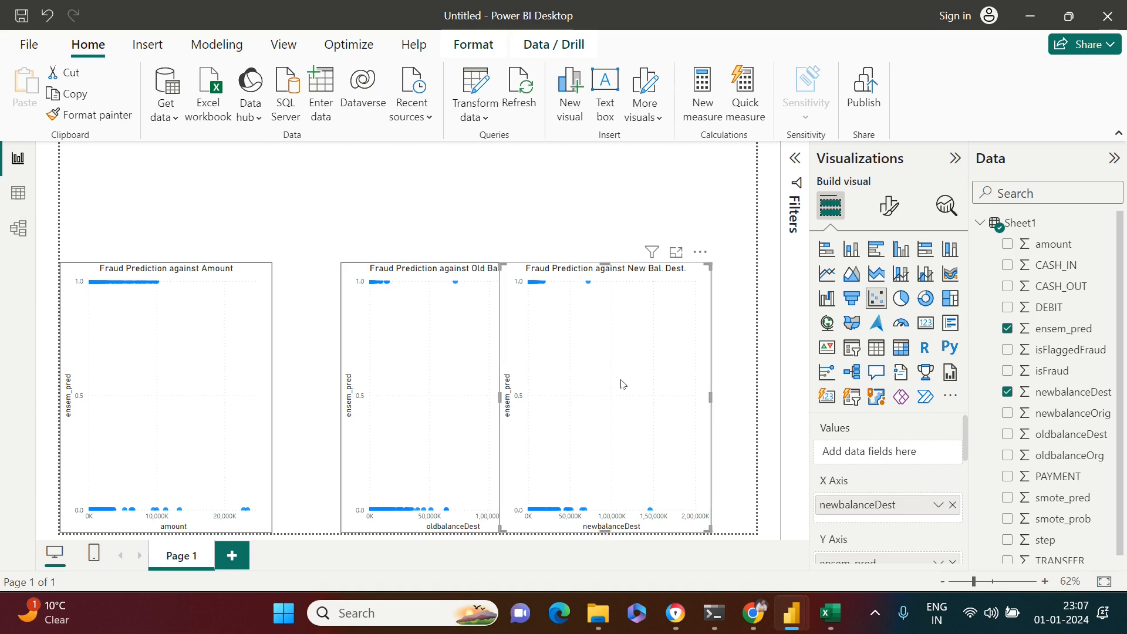
drag(623, 384, 619, 386)
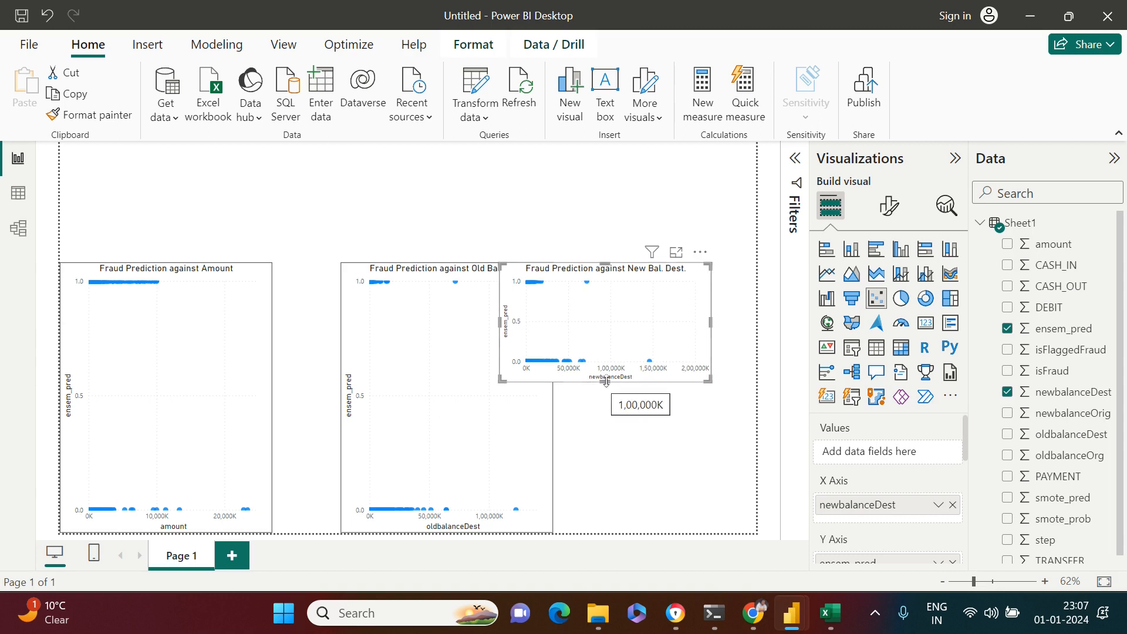
click(606, 381)
drag(639, 384, 644, 377)
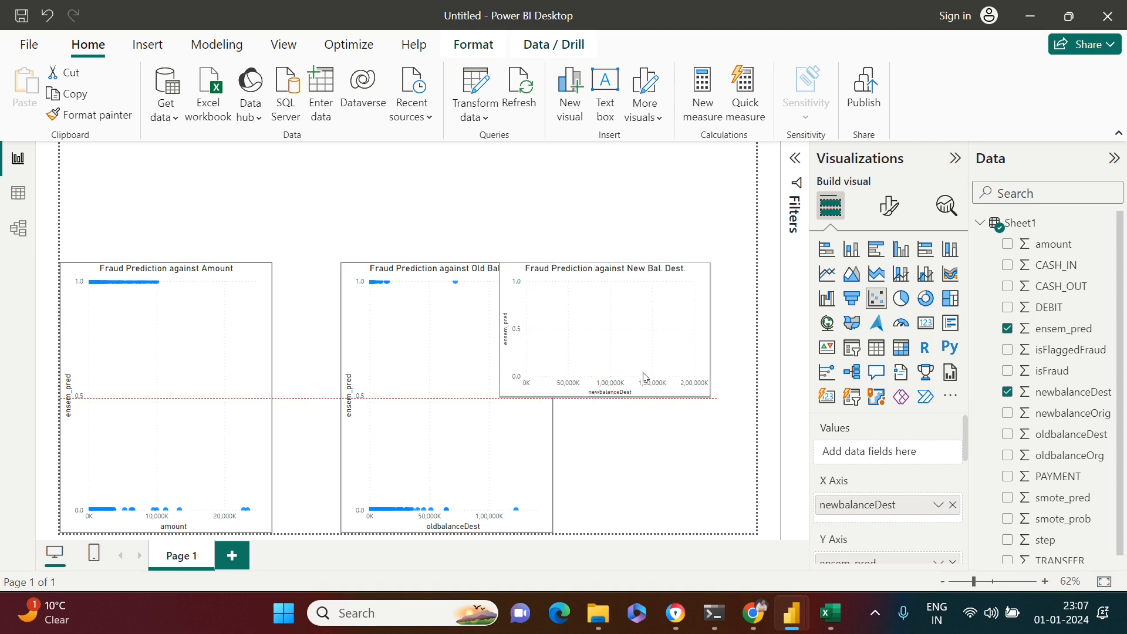
click(691, 277)
drag(691, 277, 709, 277)
click(547, 534)
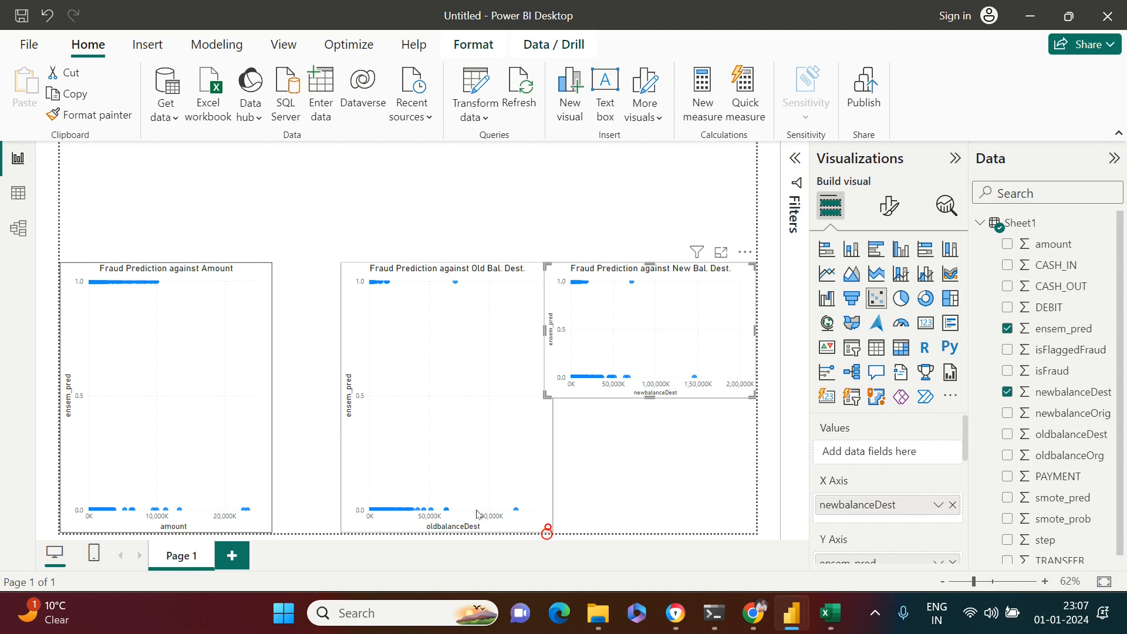
Resize the Old Bal. Dest. chart to span from near the amount chart to the New Bal. Dest. chart, matching the latter's height
click(458, 267)
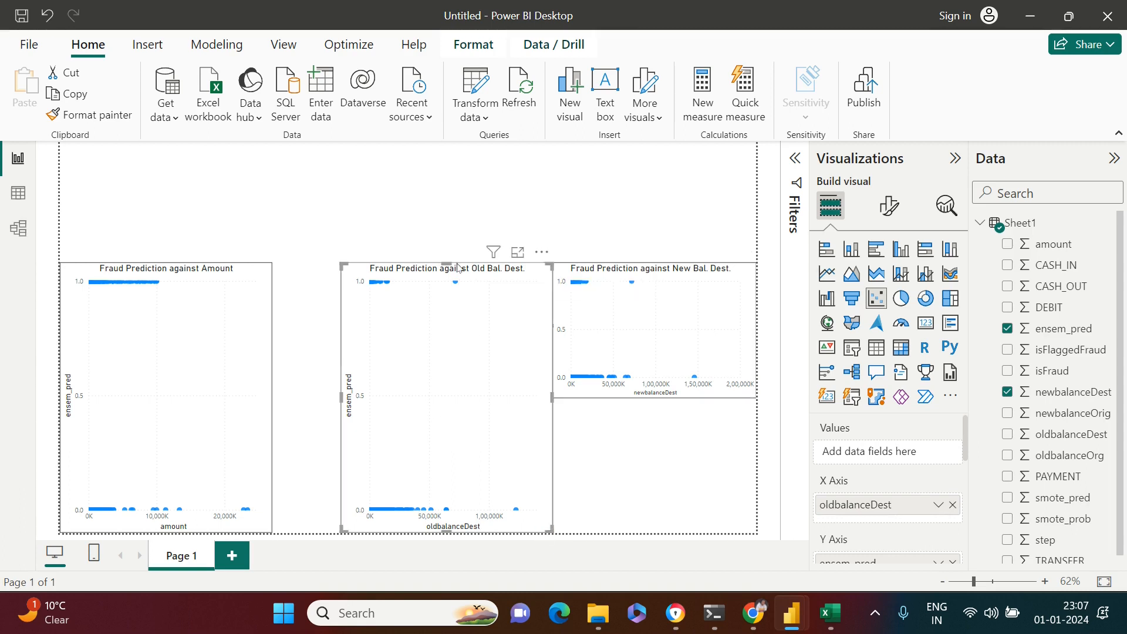
click(340, 395)
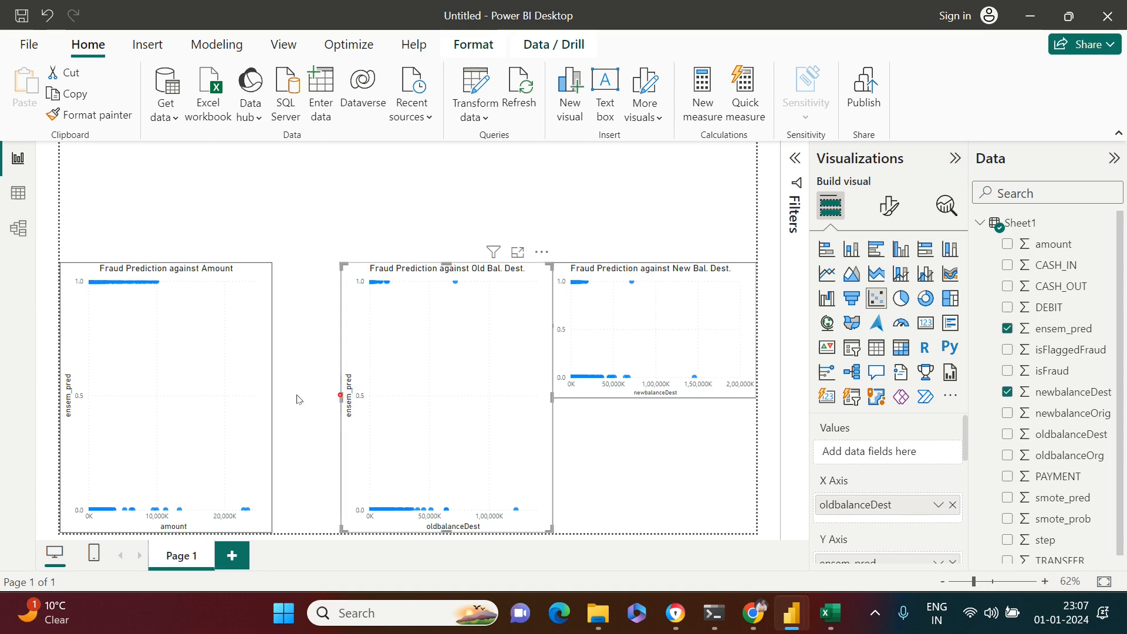
drag(288, 398, 287, 399)
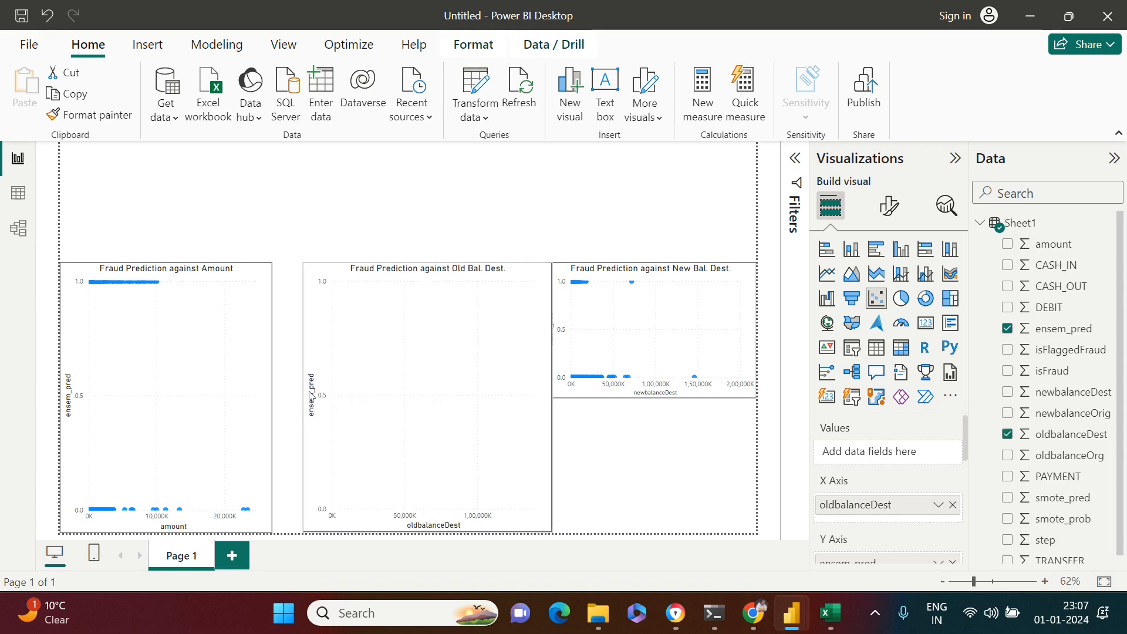
drag(547, 436, 523, 458)
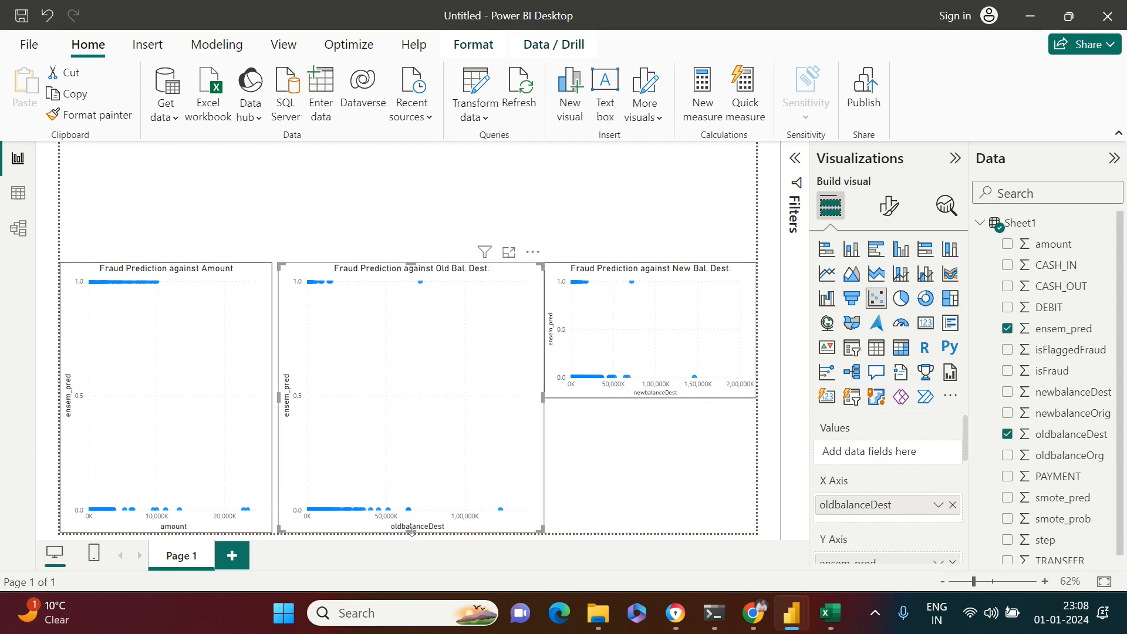
drag(411, 530, 463, 403)
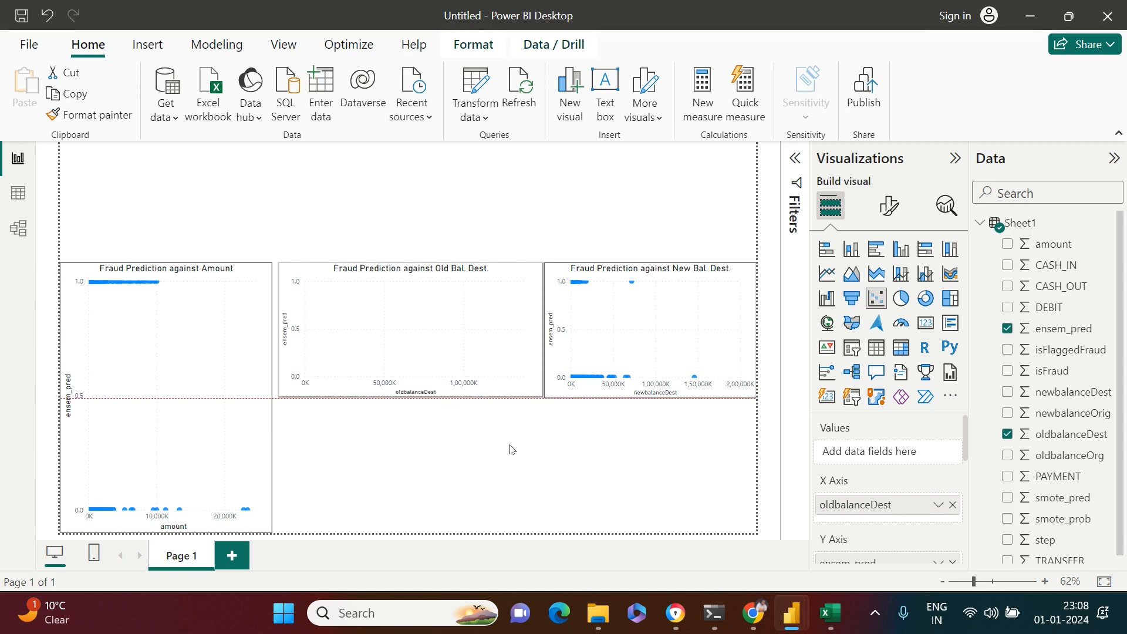
Widen the amount chart until its right edge meets the Old Bal. Dest. chart
click(249, 458)
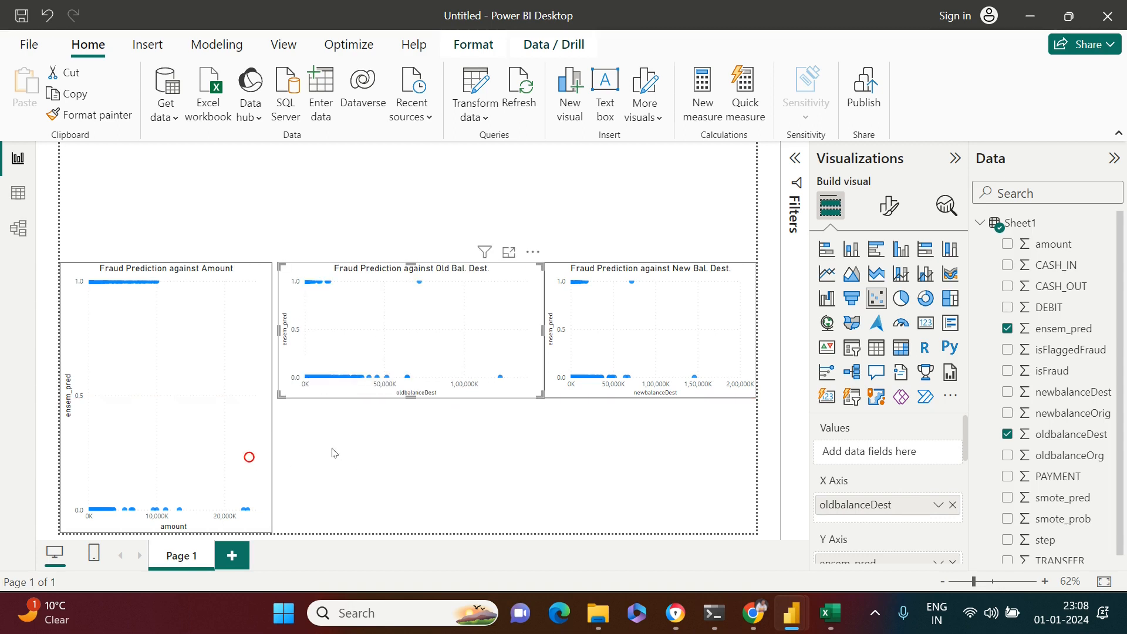
click(268, 411)
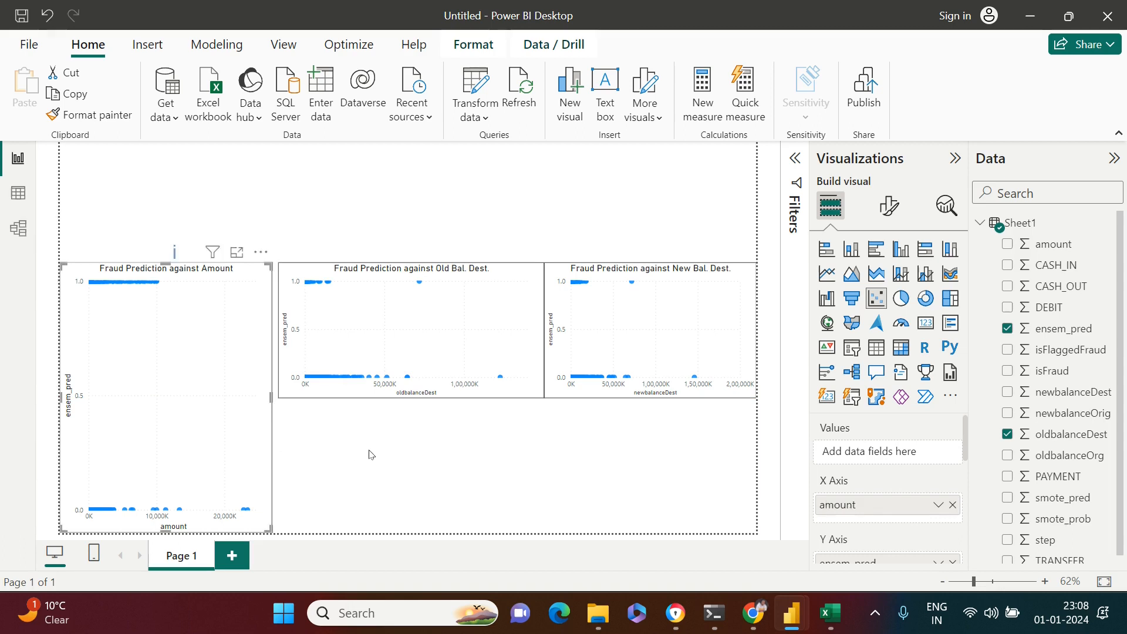
click(270, 398)
drag(270, 398, 278, 399)
click(366, 457)
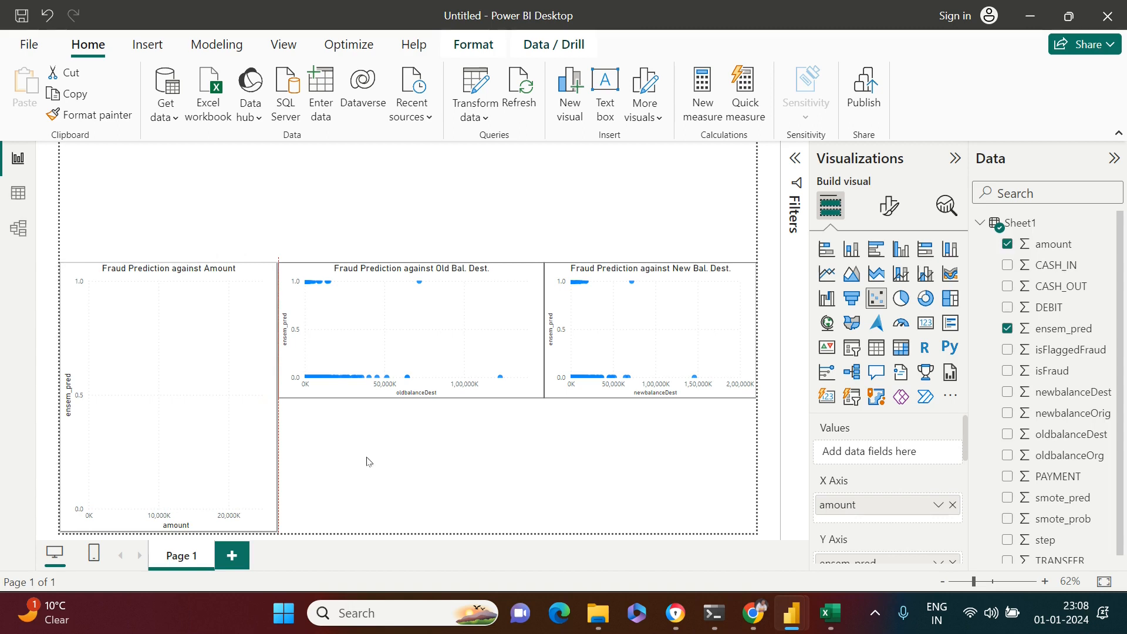
Duplicate the Old Bal. Dest. and New Bal. Dest. charts together and move the copies below the originals
click(528, 392)
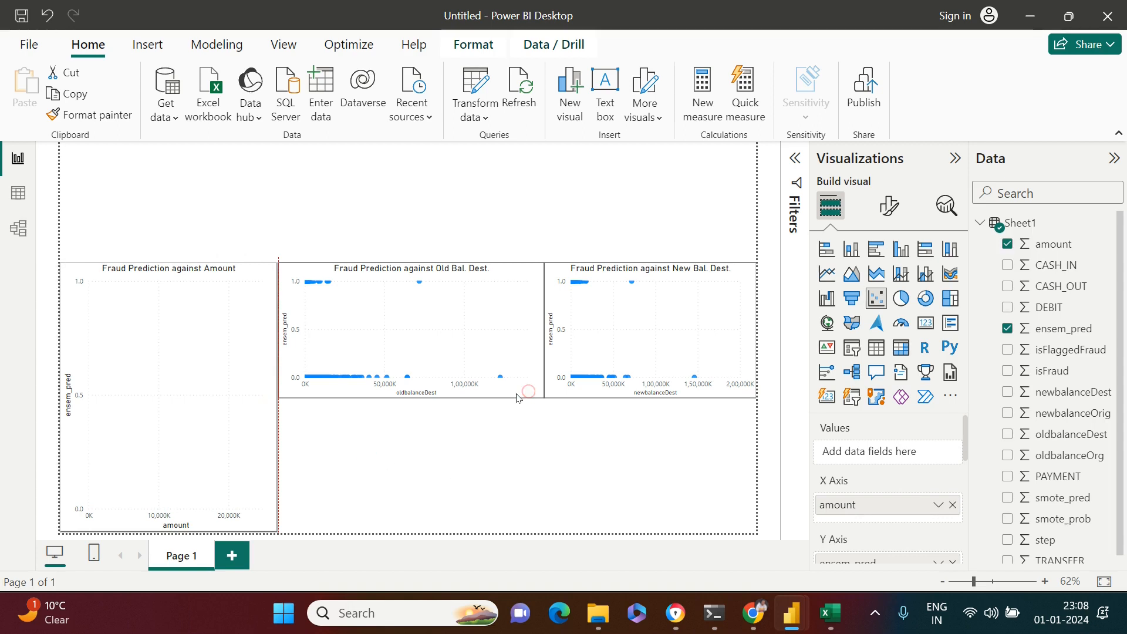
click(516, 394)
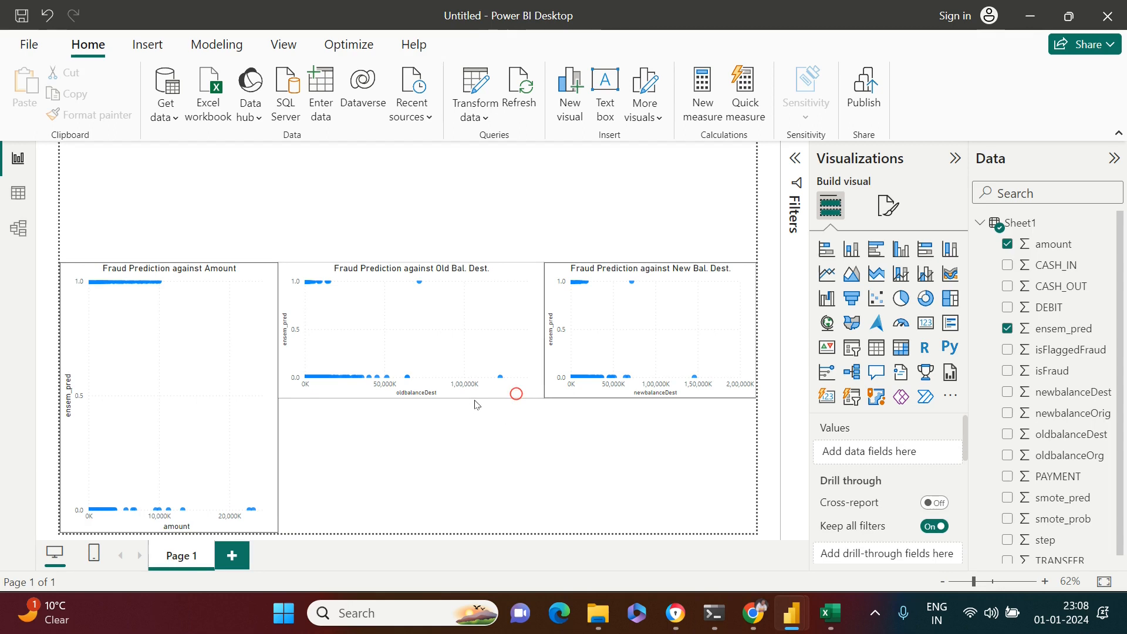
click(590, 387)
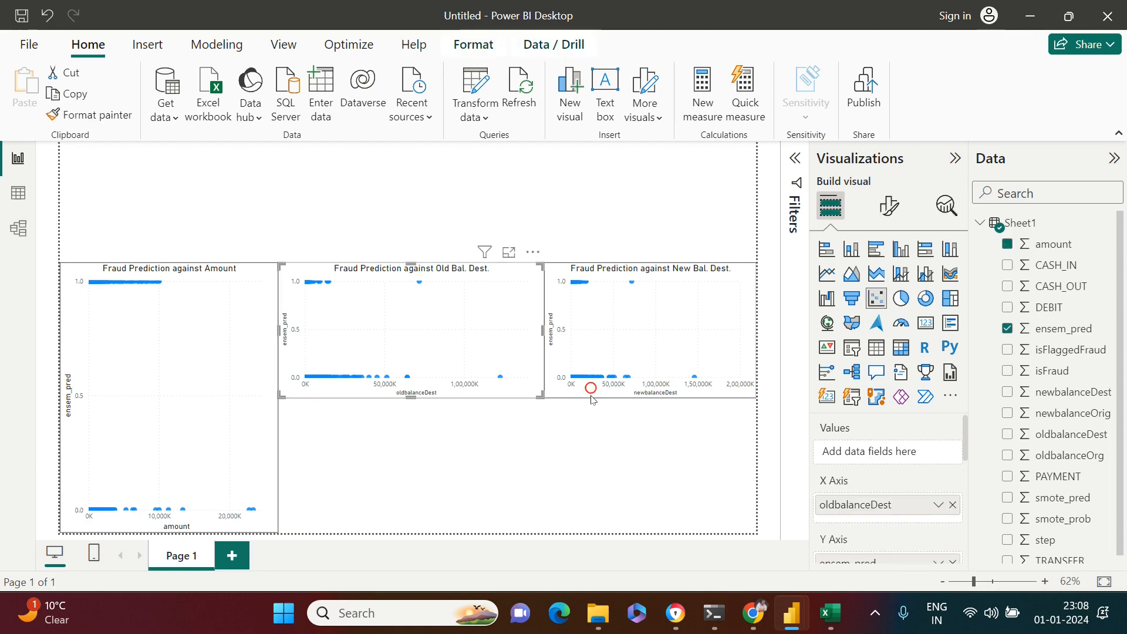
key(ctrl+c)
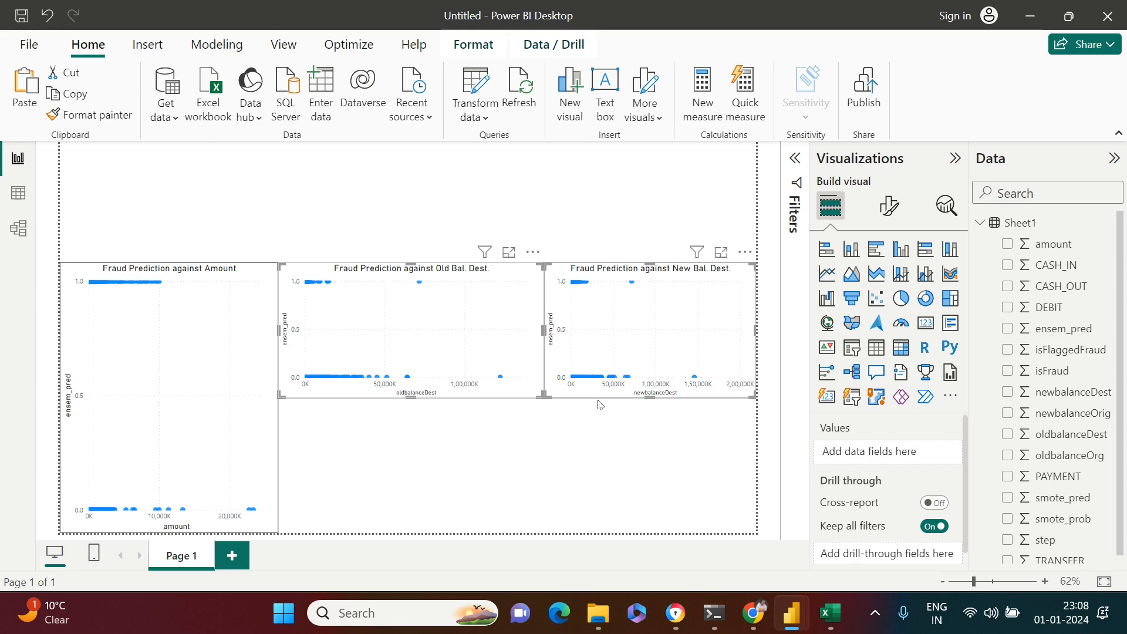
key(ctrl+v)
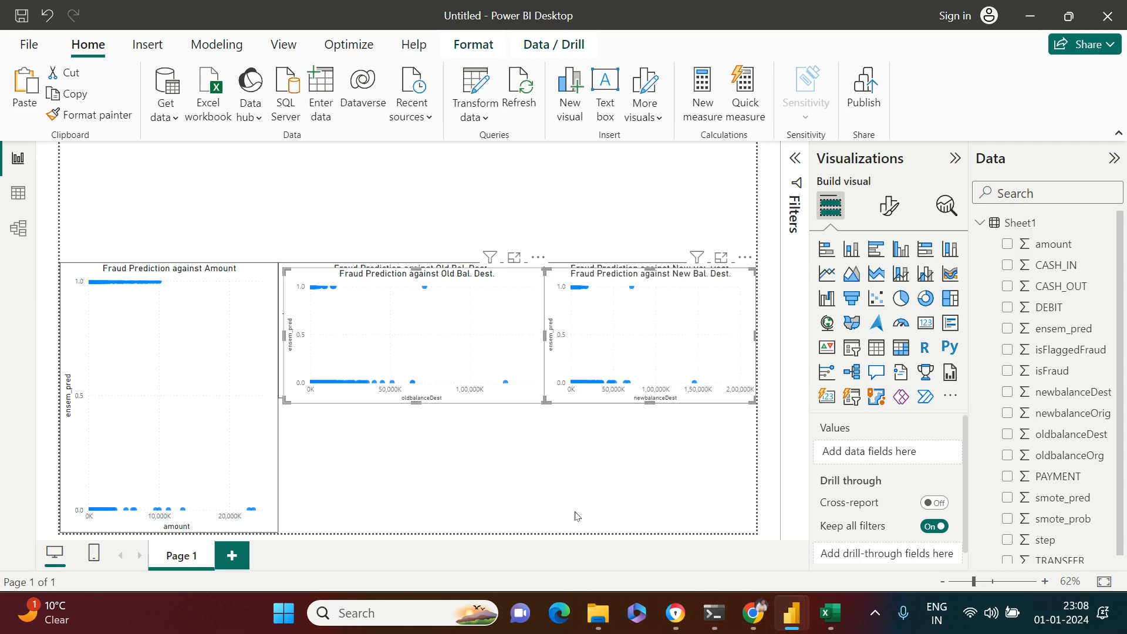
drag(577, 516, 597, 517)
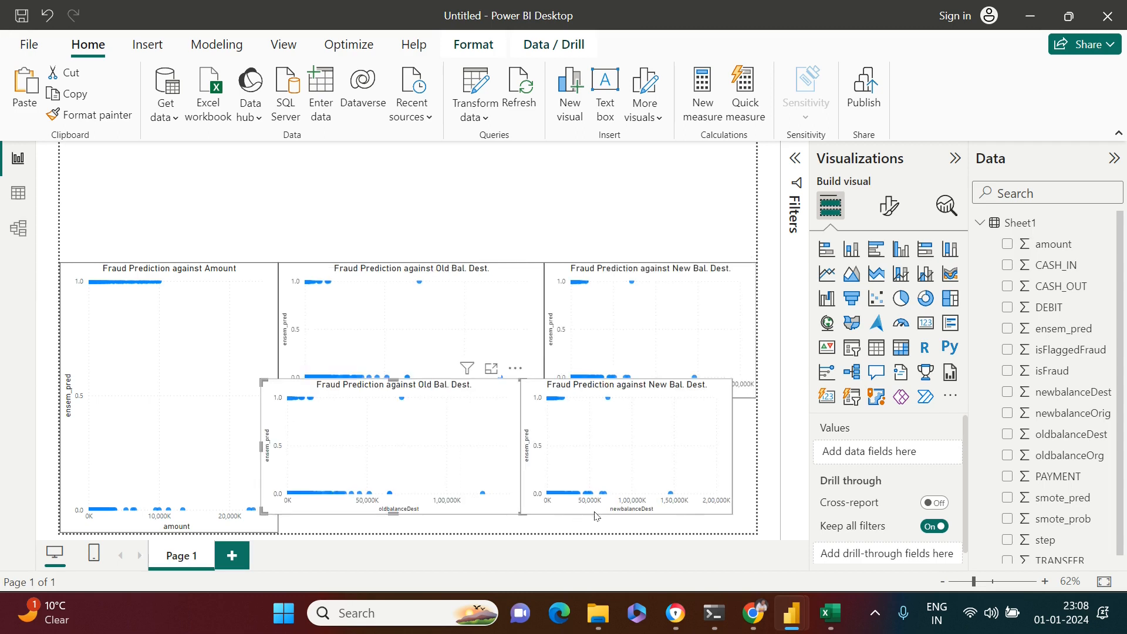
Align the New Bal. Dest. copy in the page's lower-right corner and place the Old Bal. Dest. copy beside it, under its original
click(666, 513)
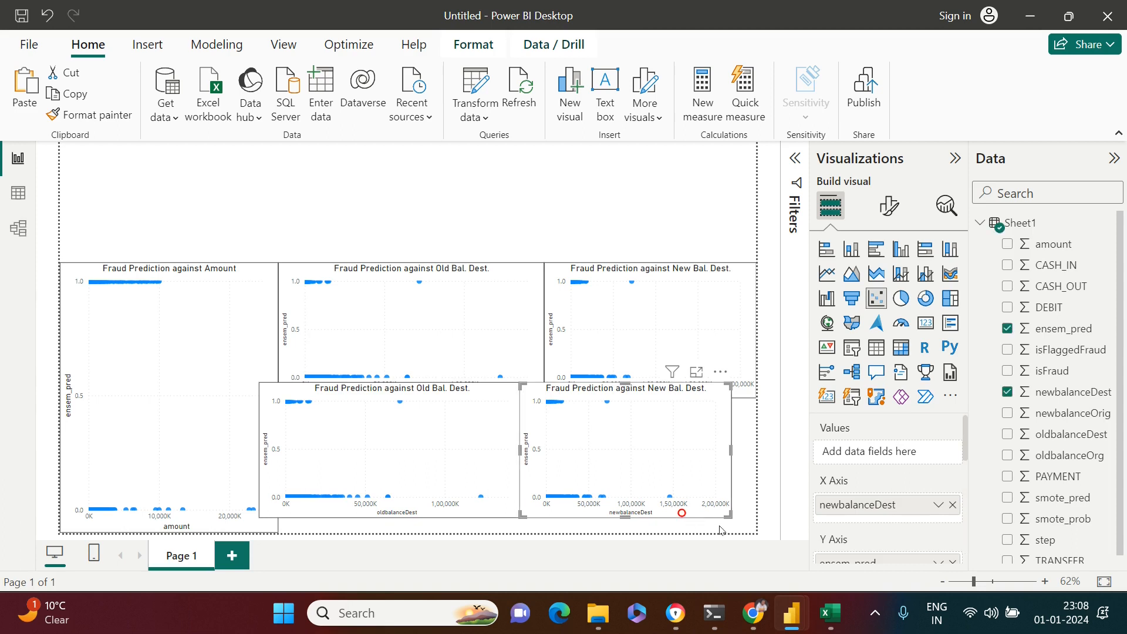
drag(725, 532, 756, 547)
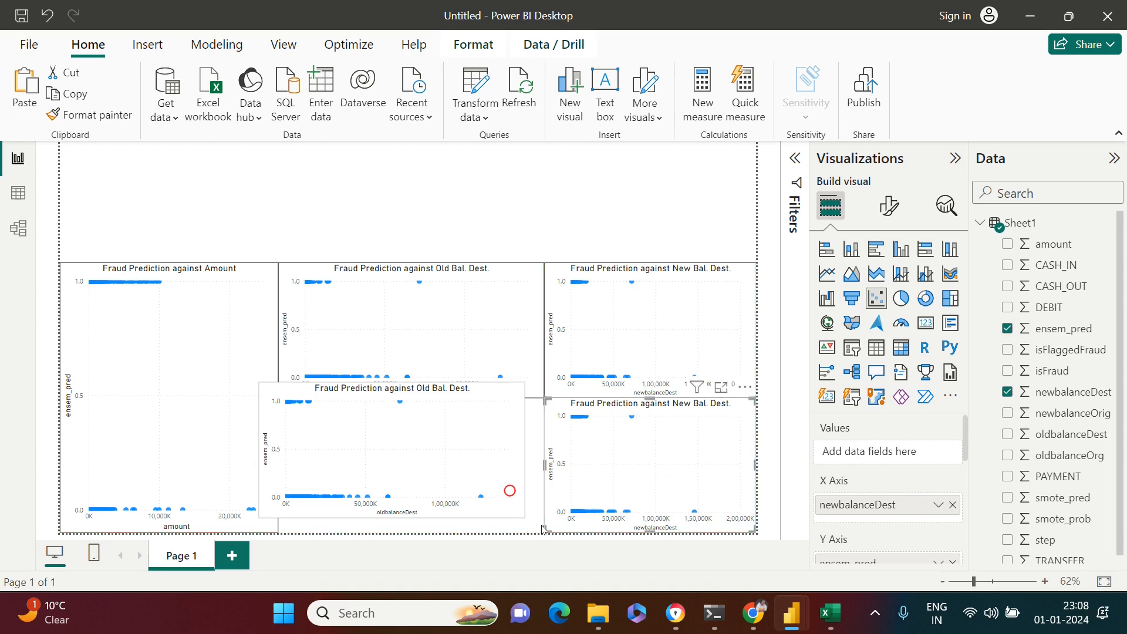
drag(499, 517, 529, 519)
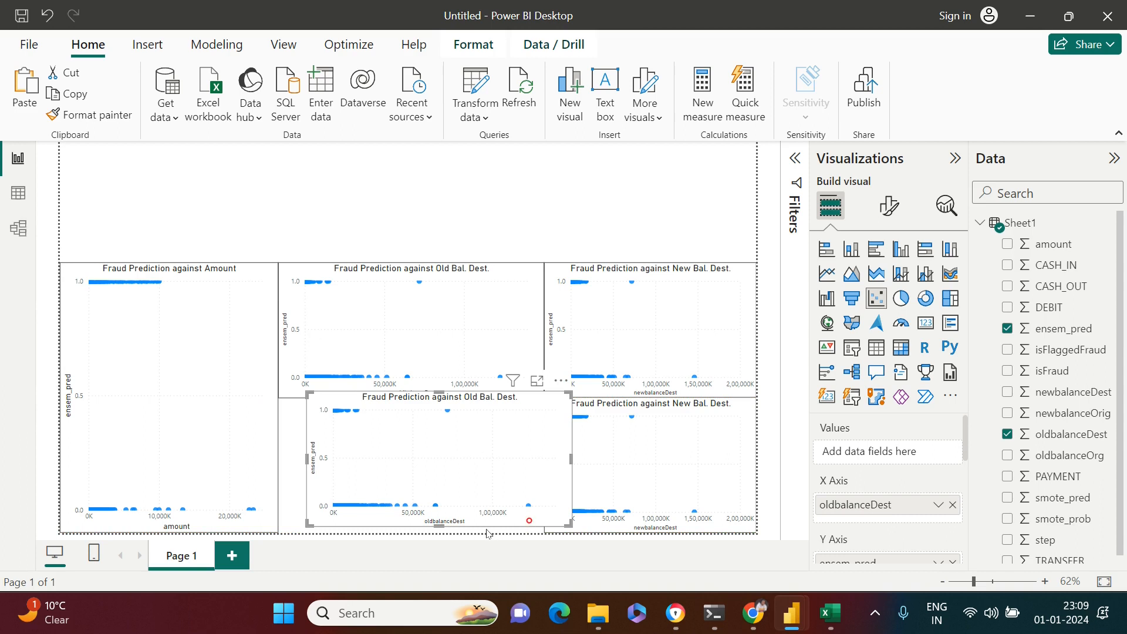
drag(478, 531, 482, 528)
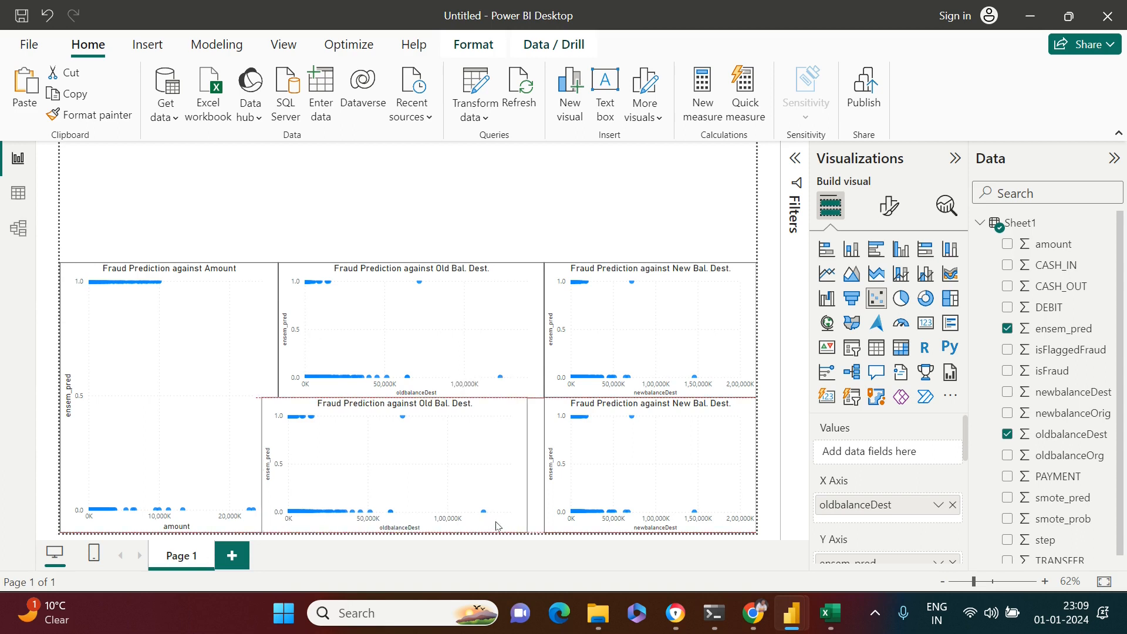
drag(571, 522, 565, 517)
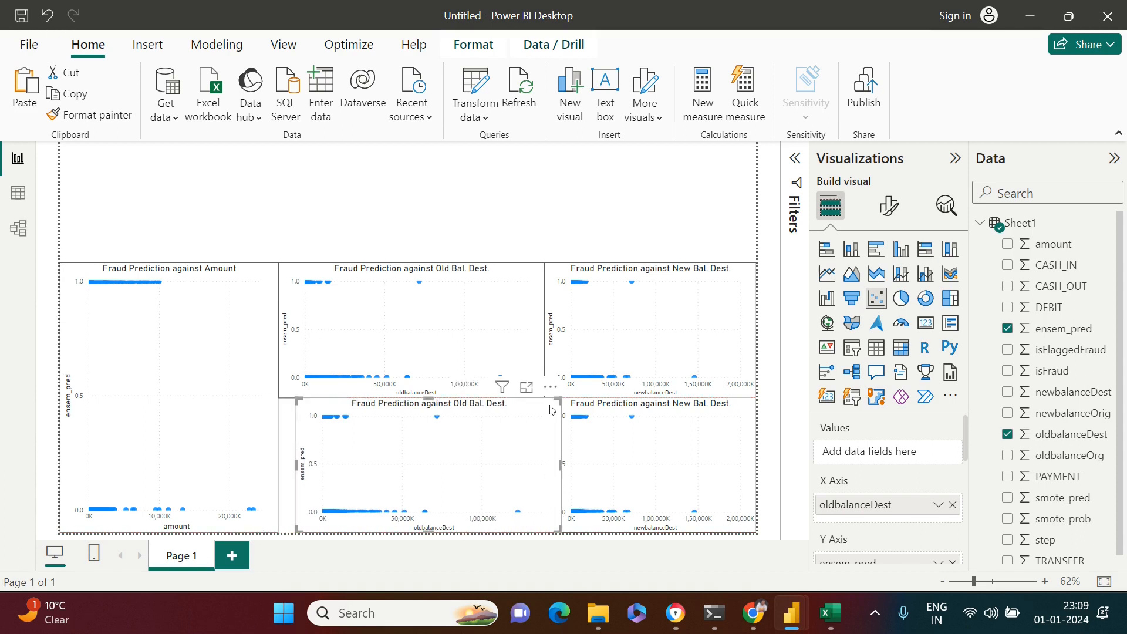
mouse_move(543, 409)
mouse_down()
mouse_move(509, 409)
mouse_move(545, 412)
mouse_up()
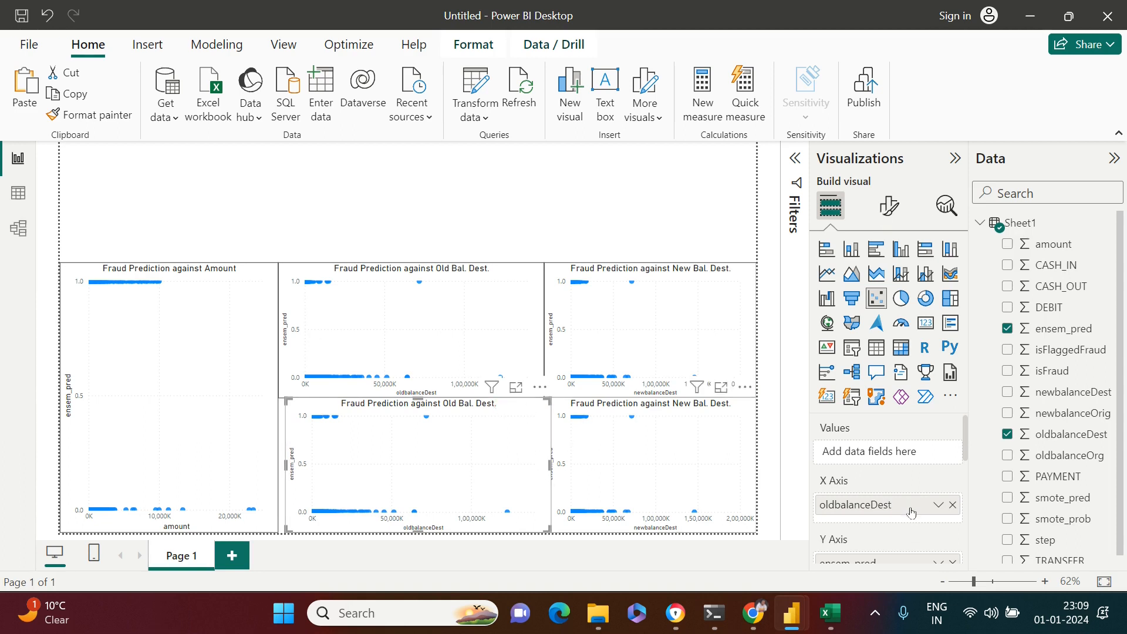
Replace oldbalanceDest with oldbalanceOrg on the X axis of the lower Old Bal. Dest. copy and set it to Don't summarize
scroll(936, 464, down, 2)
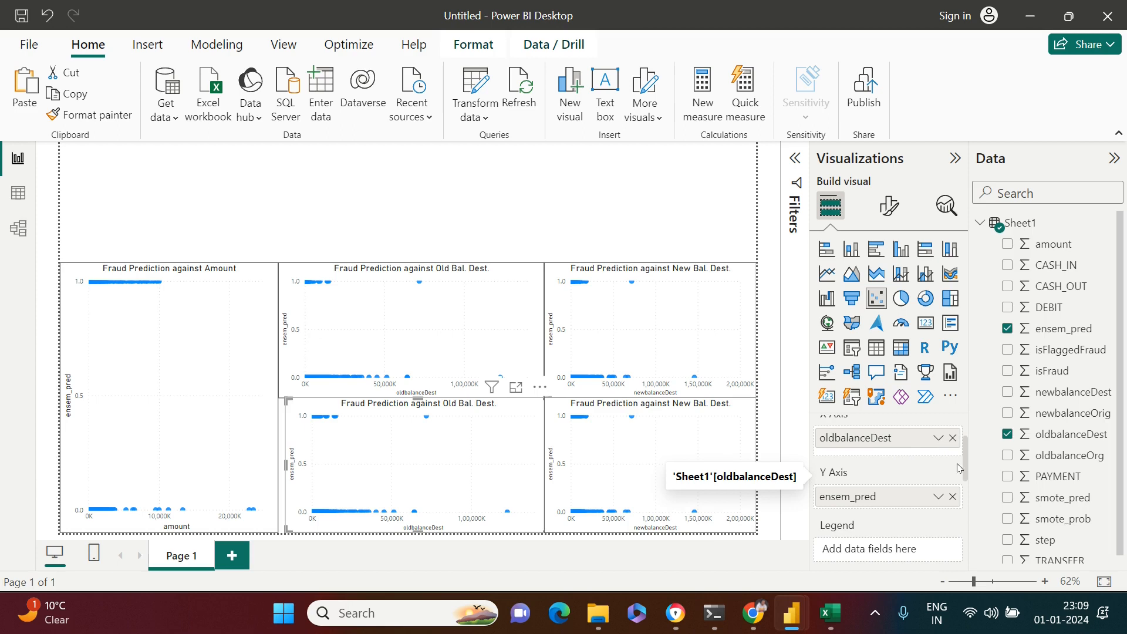
scroll(947, 444, up, 2)
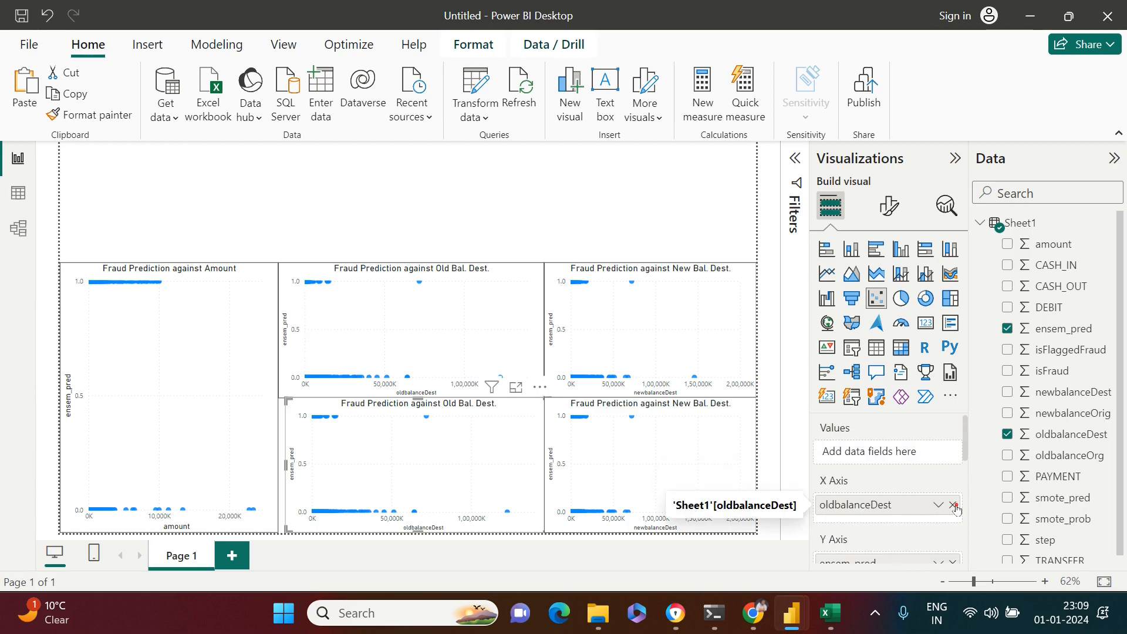
click(956, 505)
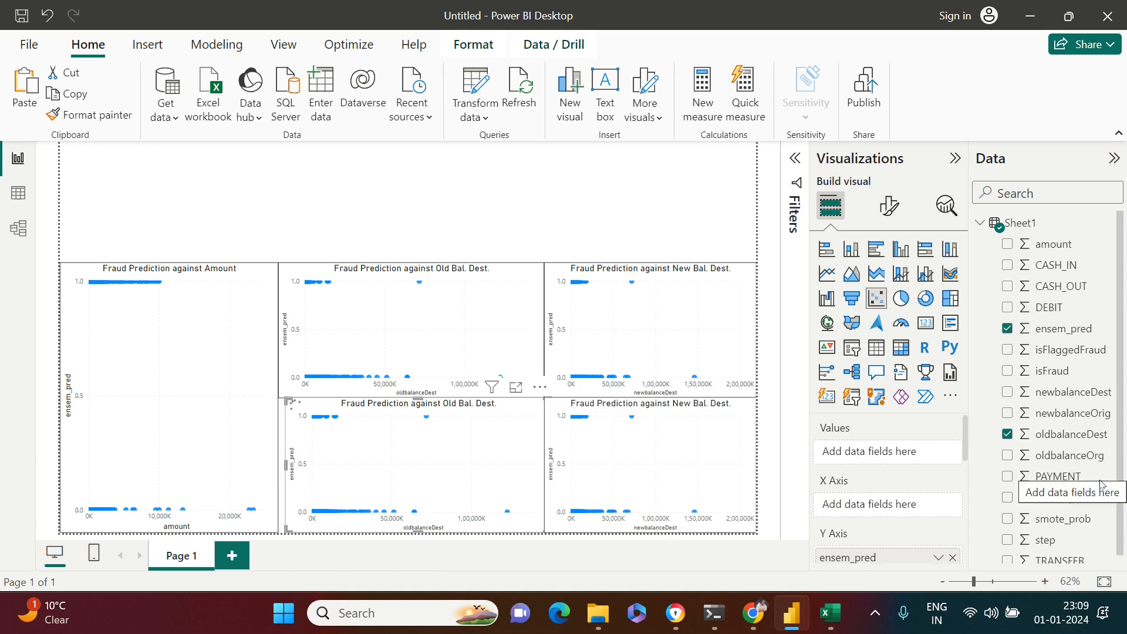
click(1006, 457)
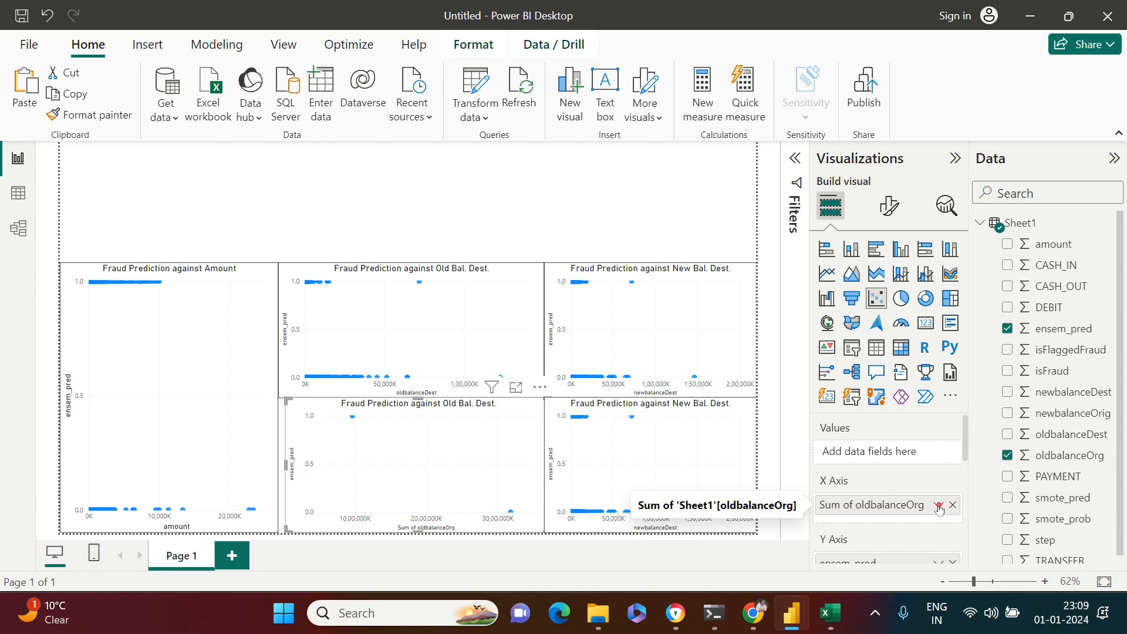
click(939, 506)
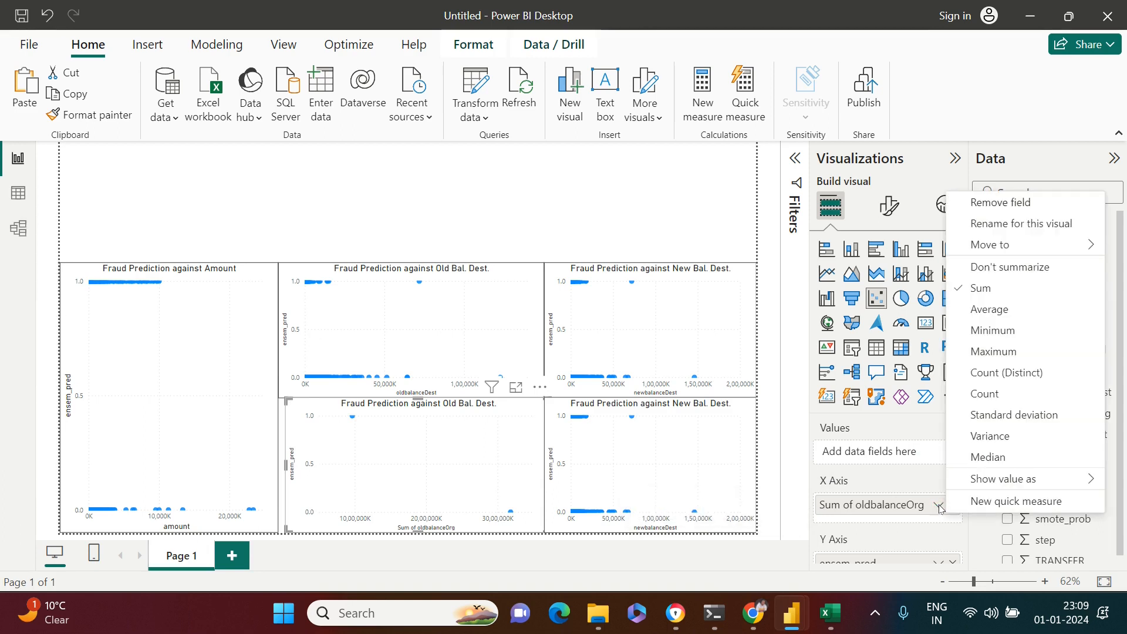
click(1013, 271)
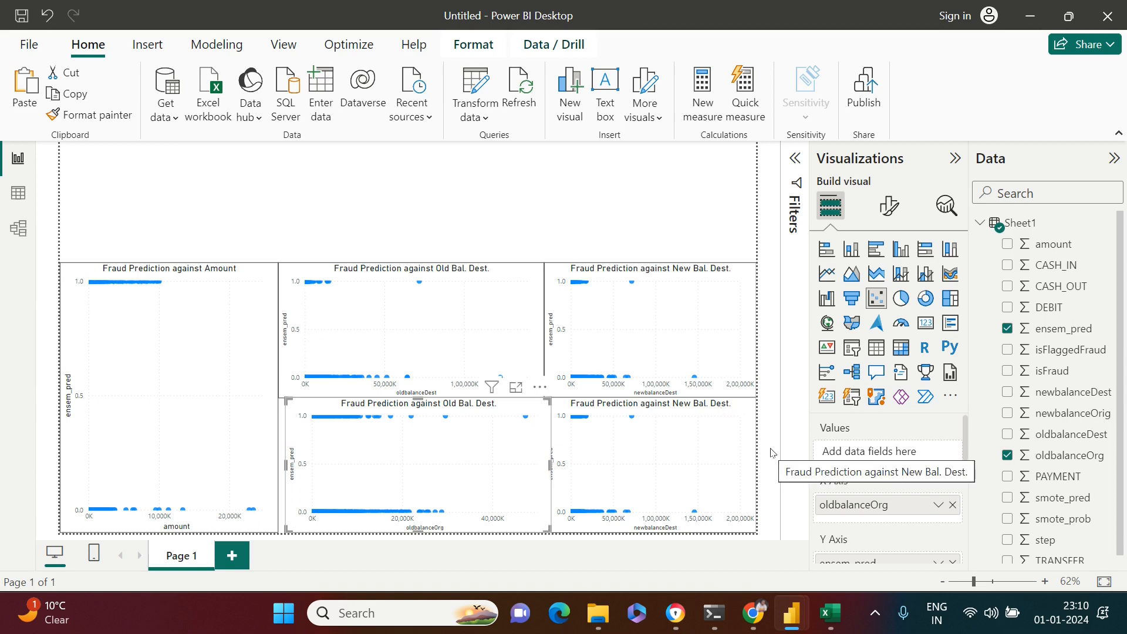
Replace newbalanceDest with newbalanceOrig on the X axis of the lower New Bal. Dest. copy and set it to Don't summarize
click(741, 413)
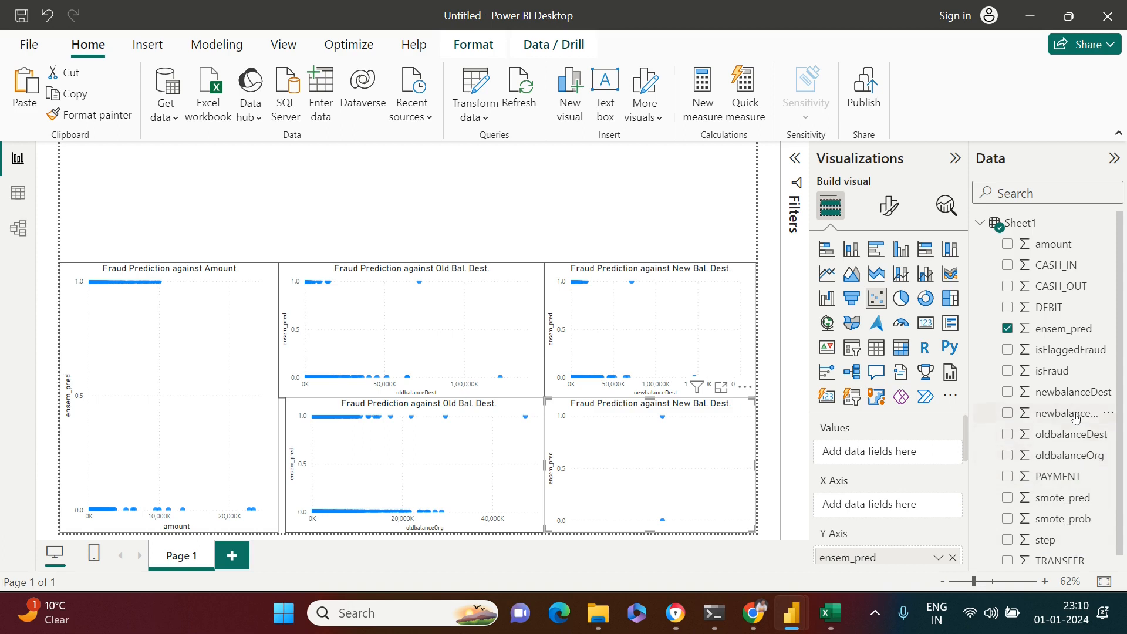
click(1007, 413)
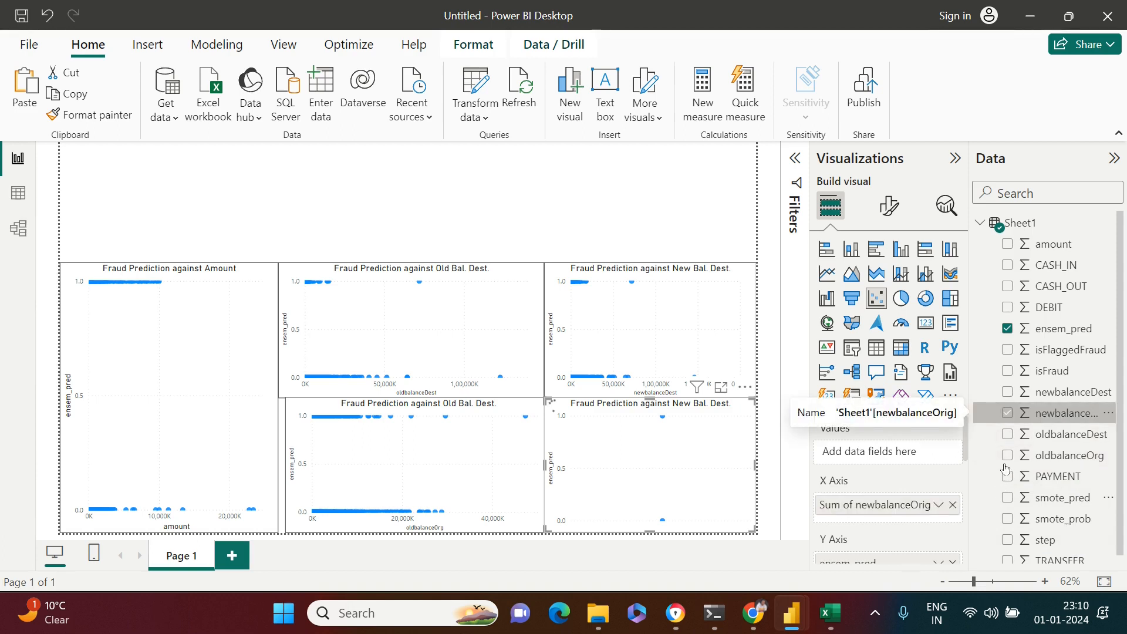
click(939, 503)
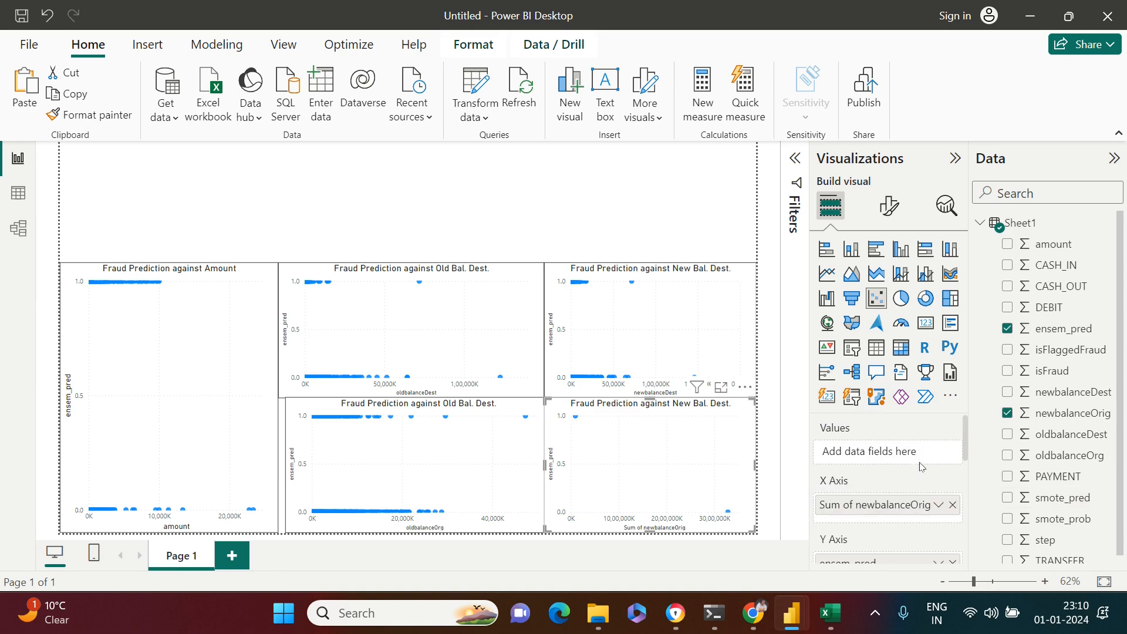
click(932, 504)
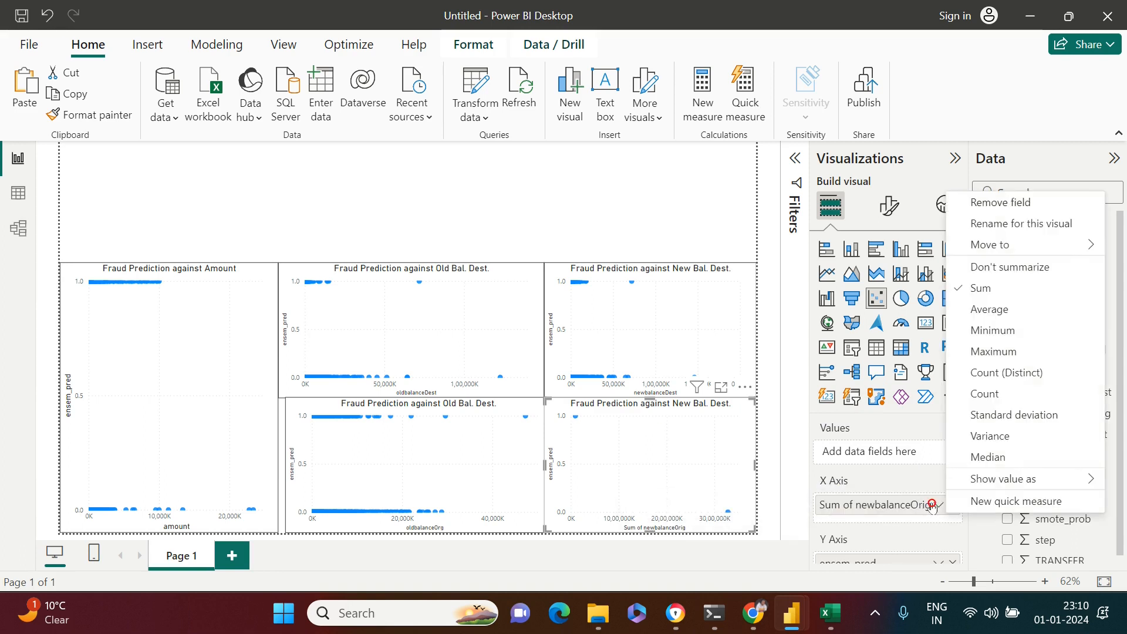
click(977, 269)
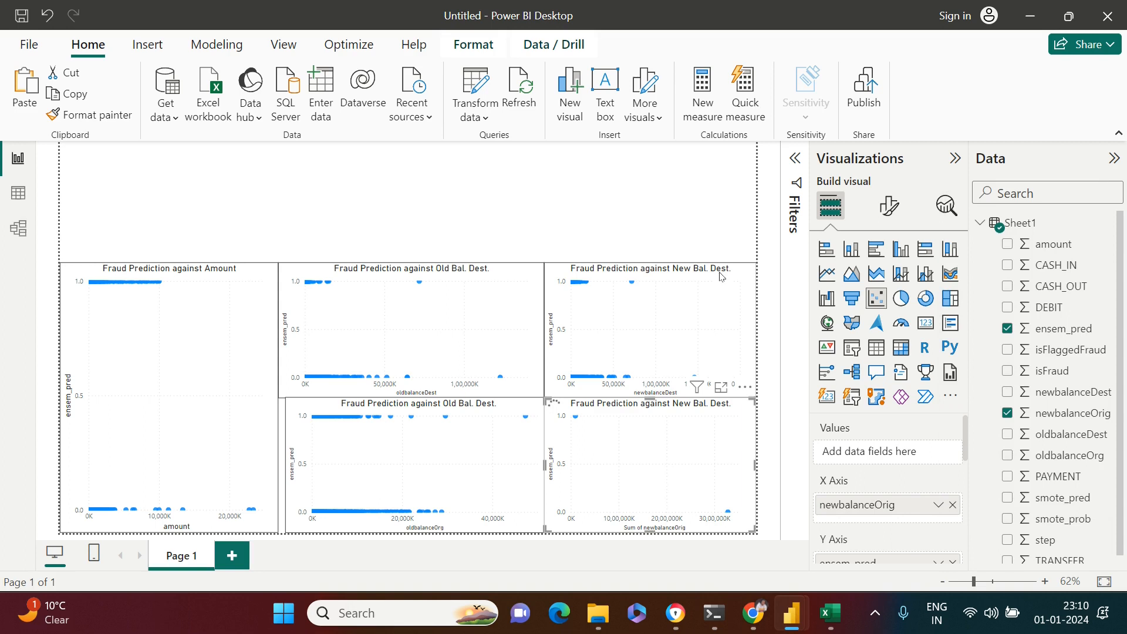
click(693, 210)
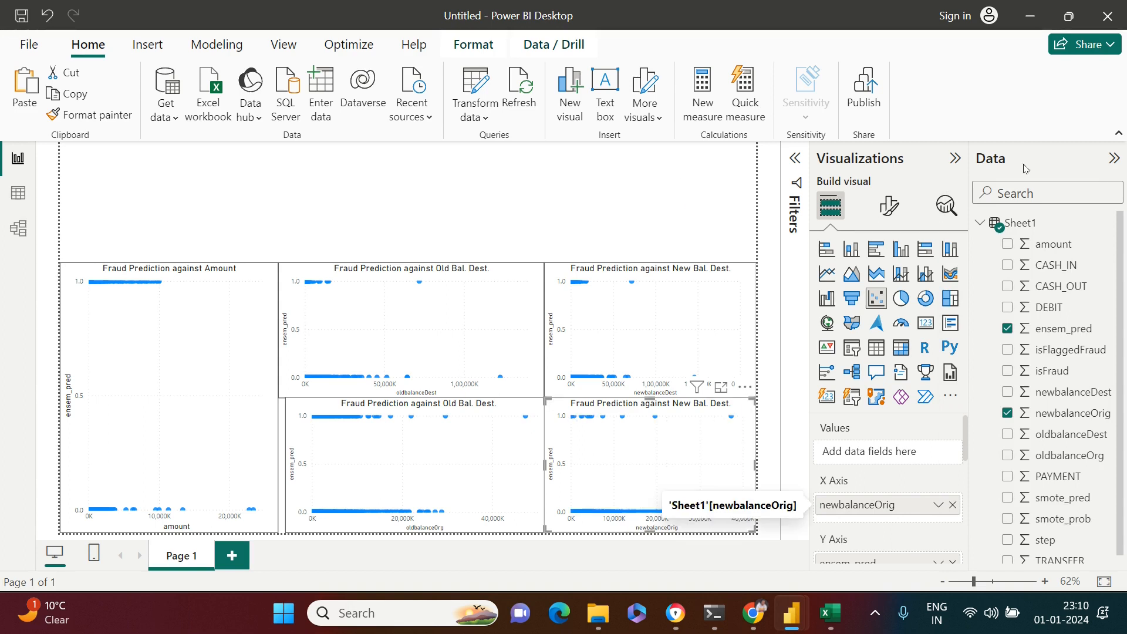
Collapse the side panes to view the whole dashboard page, and reopen the Sheet1 field list
click(952, 161)
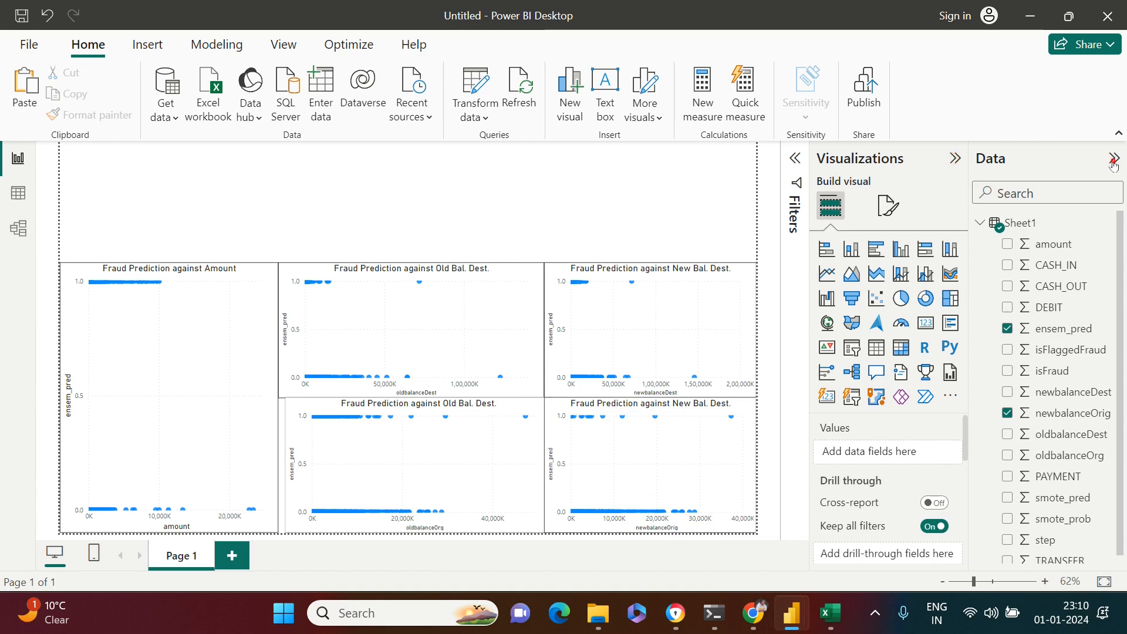
click(953, 159)
click(1113, 159)
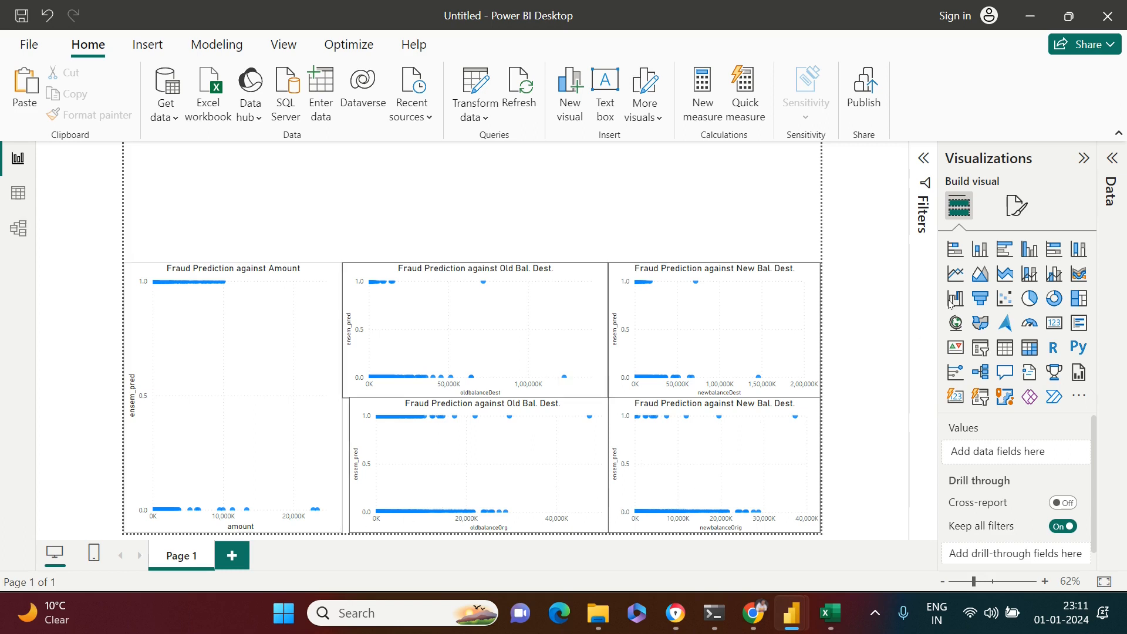
click(1113, 170)
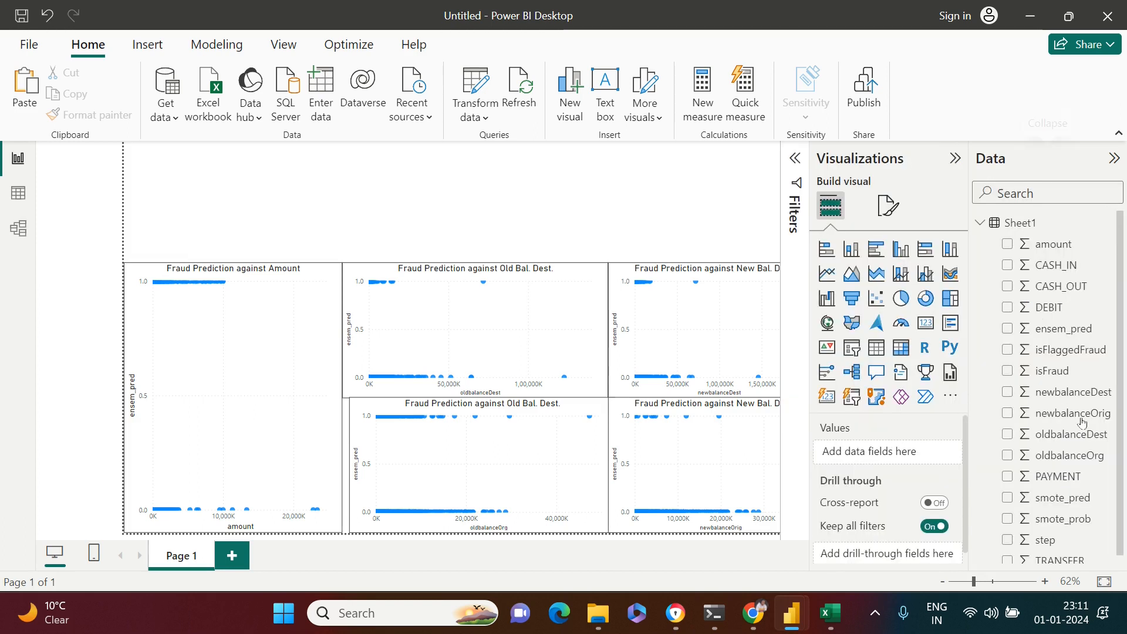